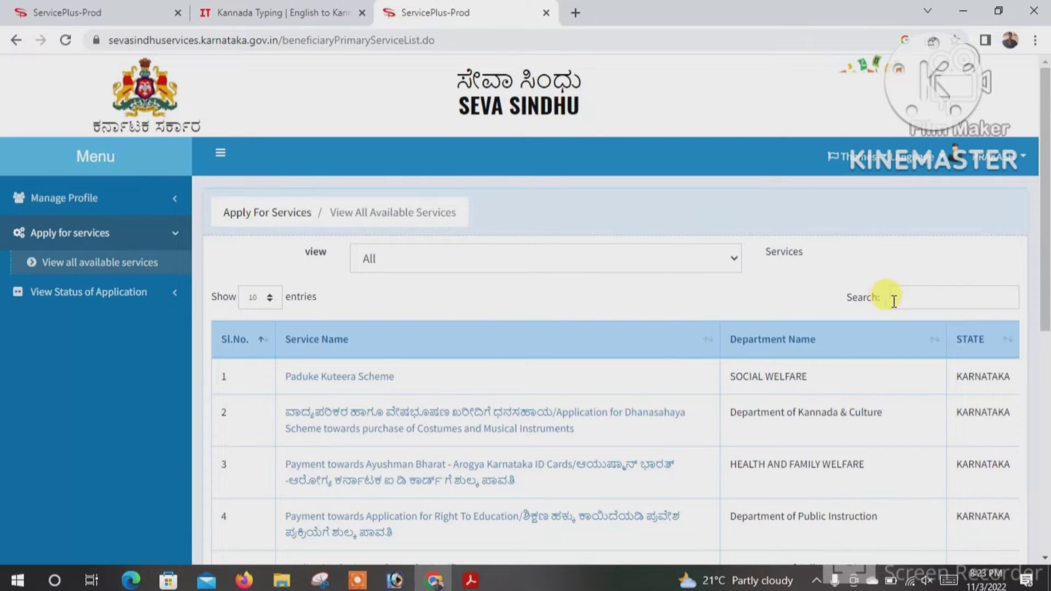
- Search services for 'family tree', open Application for Attestation For Family Tree, and proceed to eKYC
left_click(900, 301)
type("fam")
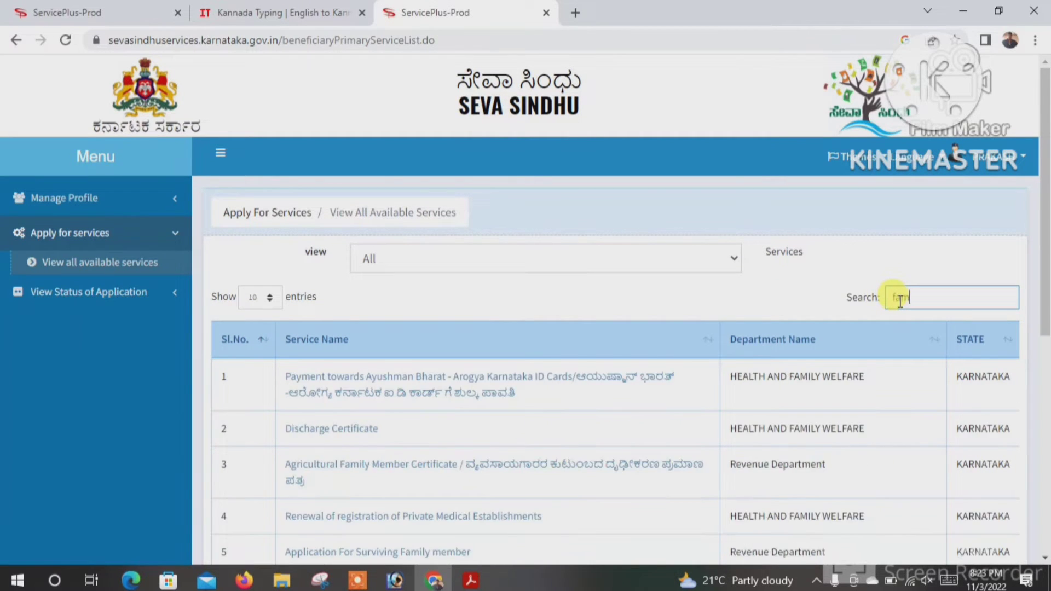
type("ily tree")
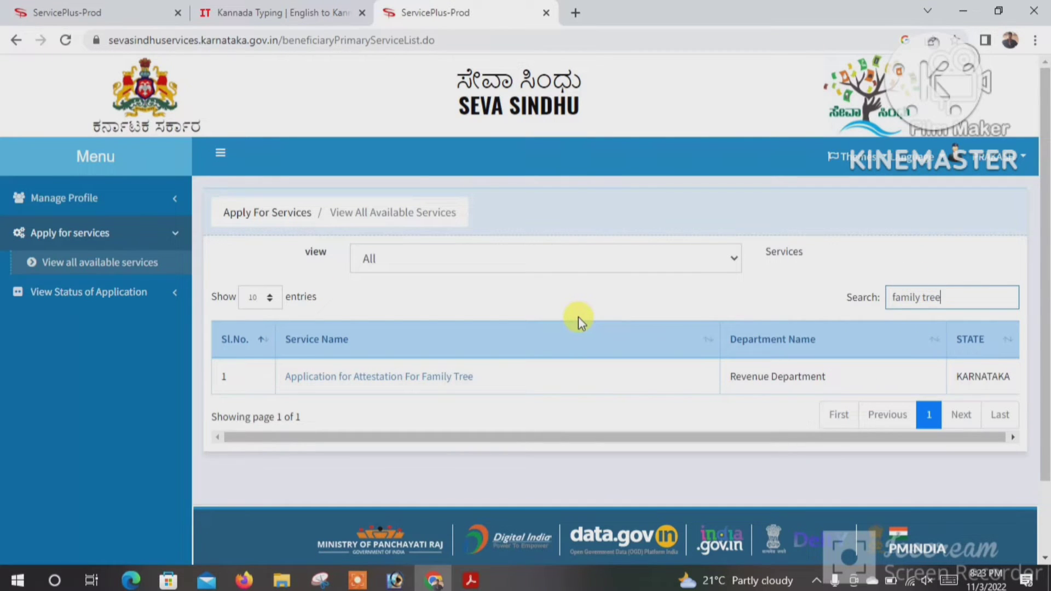
left_click(392, 378)
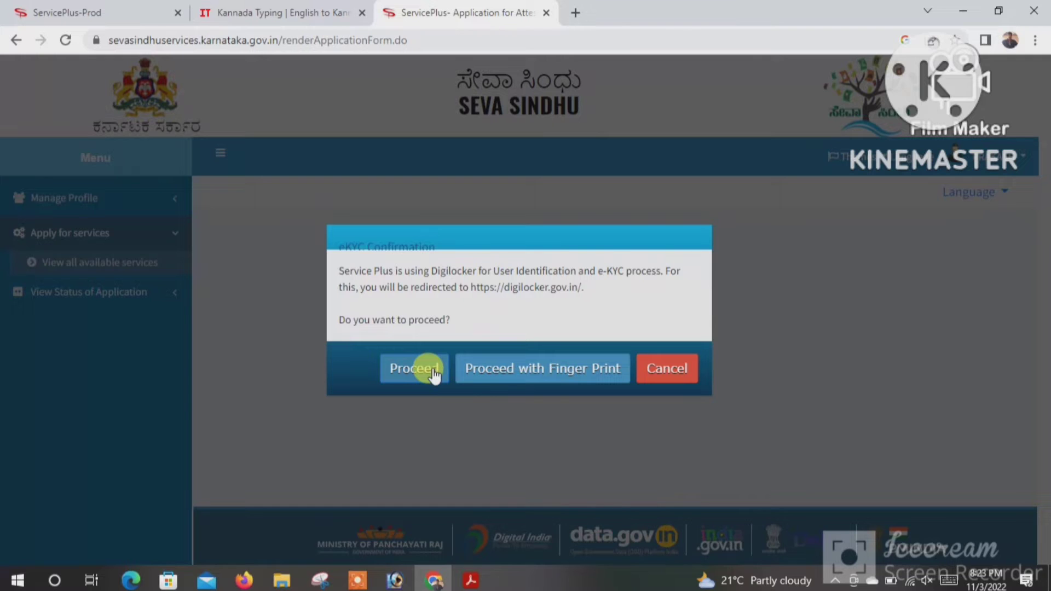
left_click(554, 376)
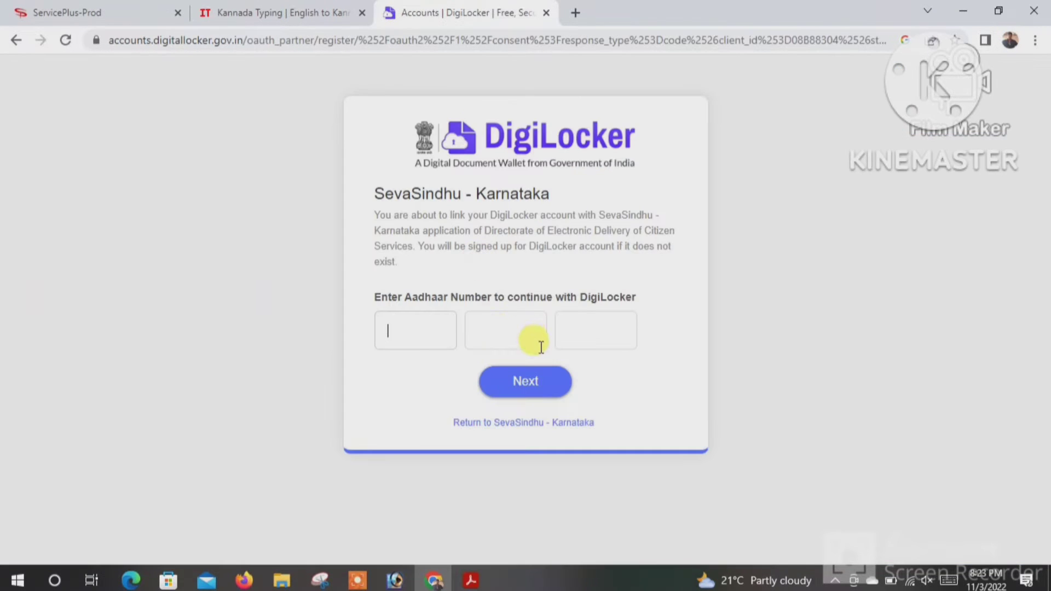
- Submit the applicant's Aadhaar number in DigiLocker and allow SevaSindhu - Karnataka account access
type("???")
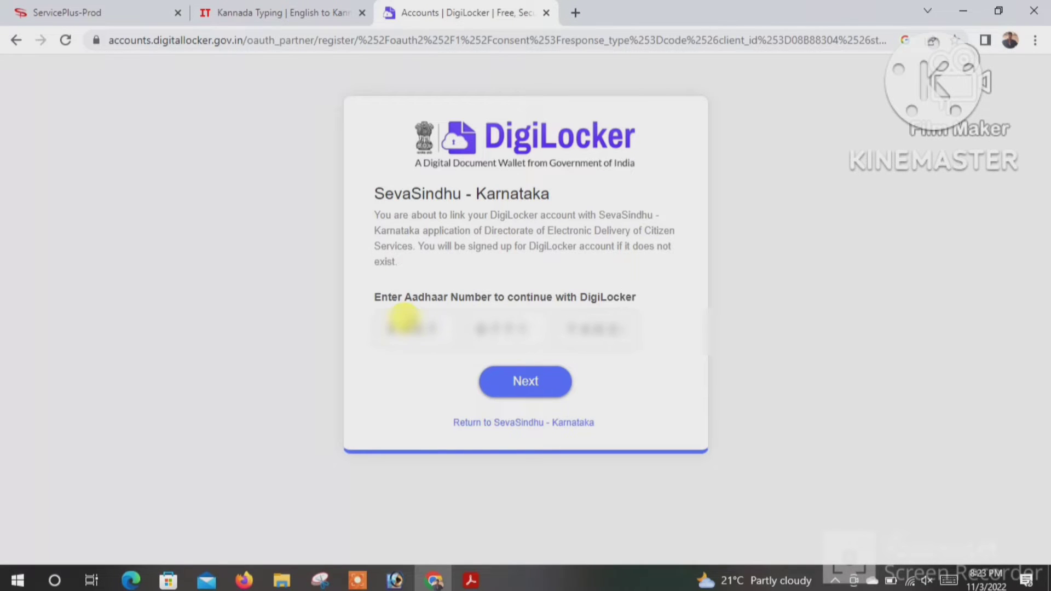
left_click(514, 383)
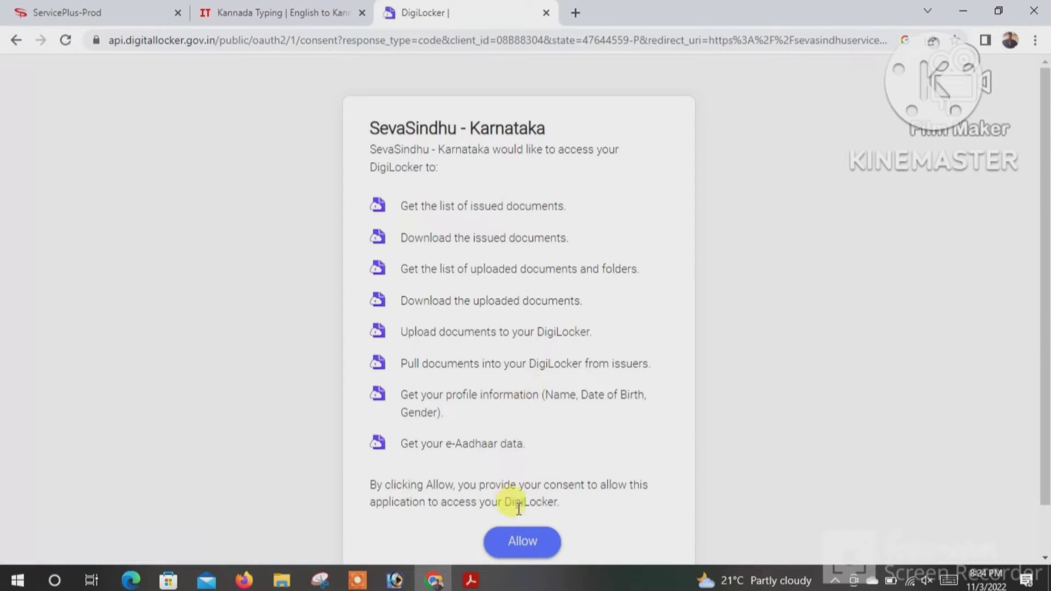
left_click(521, 541)
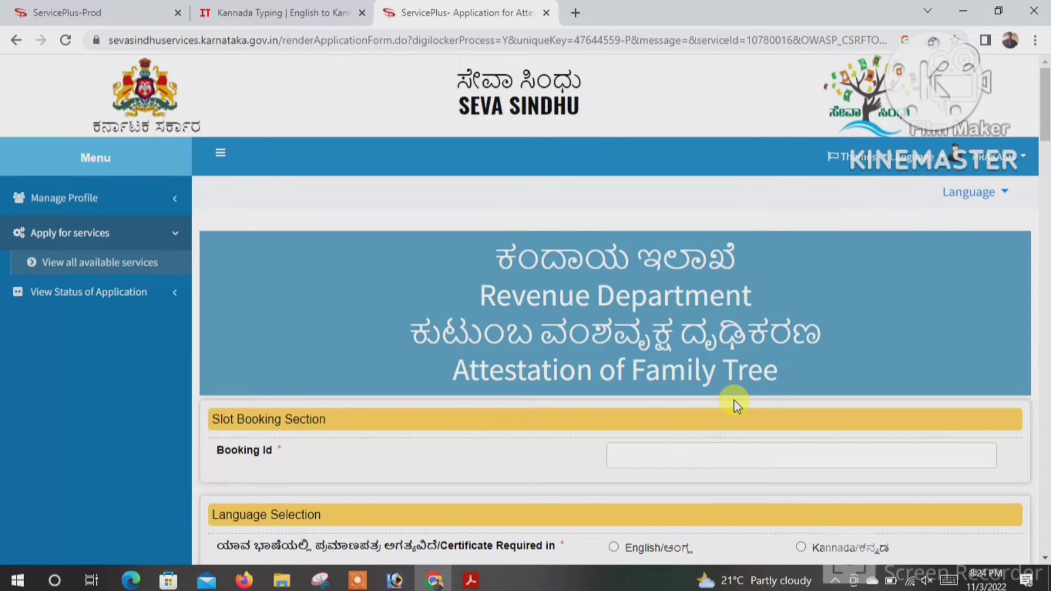
- Mark the applicant as Rural, with district ಯಾದಗಿರಿ and taluk ಹುಣಸಗಿ
scroll(596, 474, "down", 6)
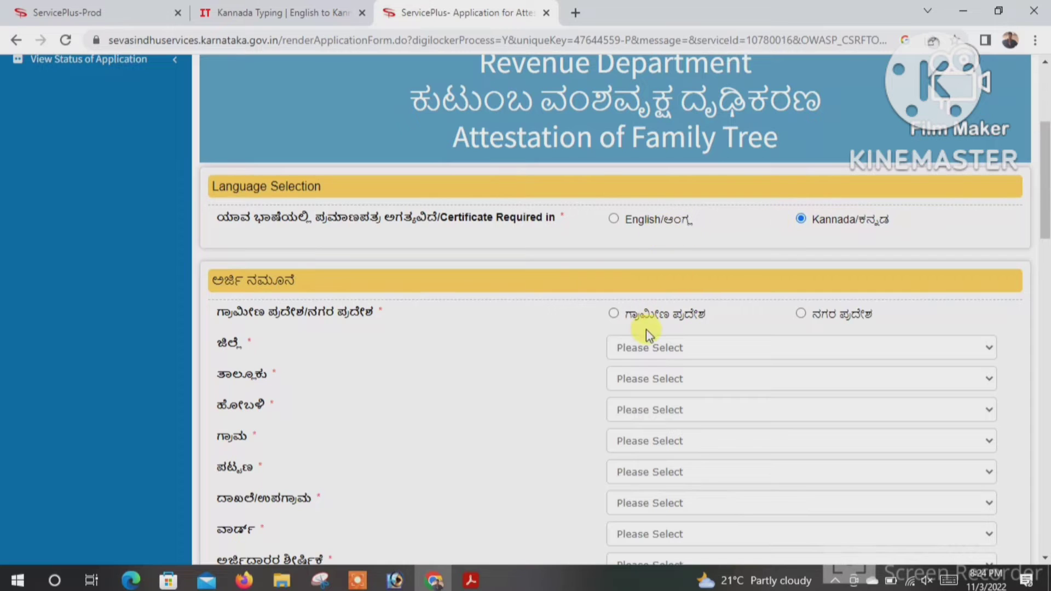
left_click(616, 317)
scroll(695, 339, "down", 1)
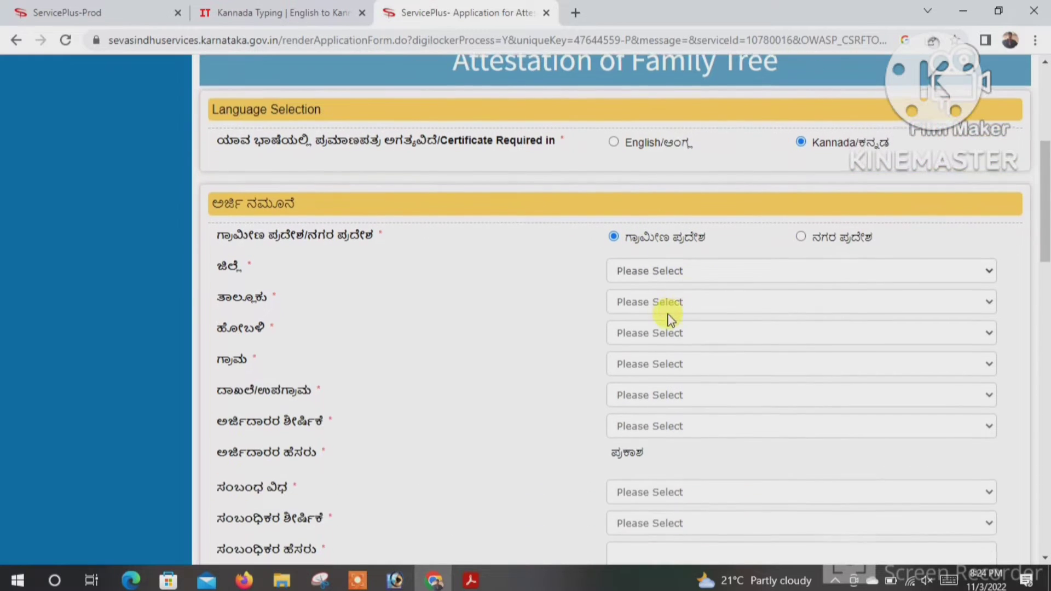
left_click(648, 269)
scroll(652, 438, "down", 3)
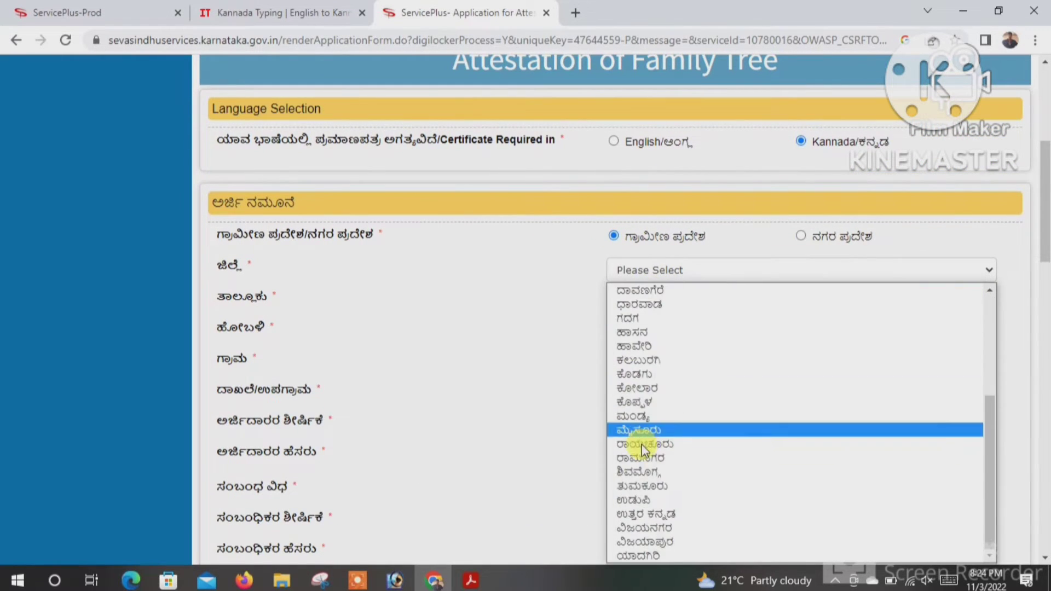
left_click(645, 558)
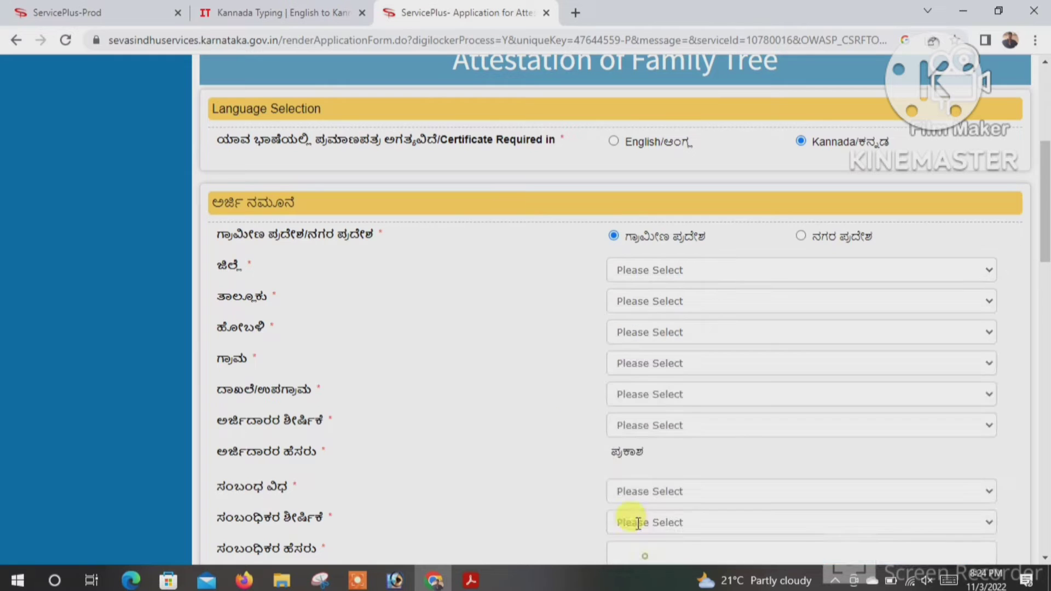
scroll(575, 415, "down", 2)
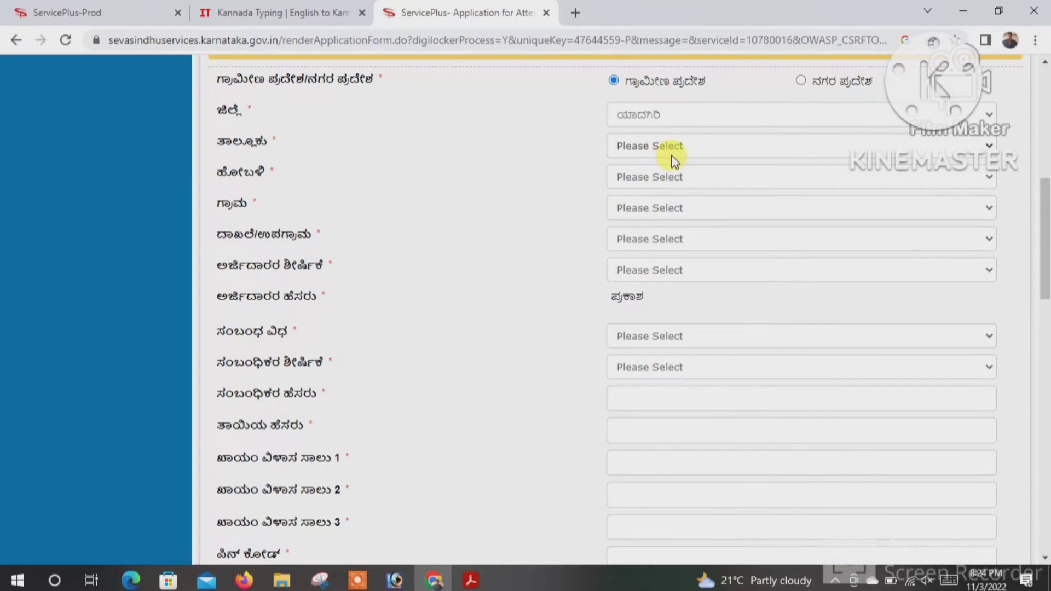
scroll(673, 157, "down", 1)
scroll(674, 159, "up", 1)
left_click(647, 145)
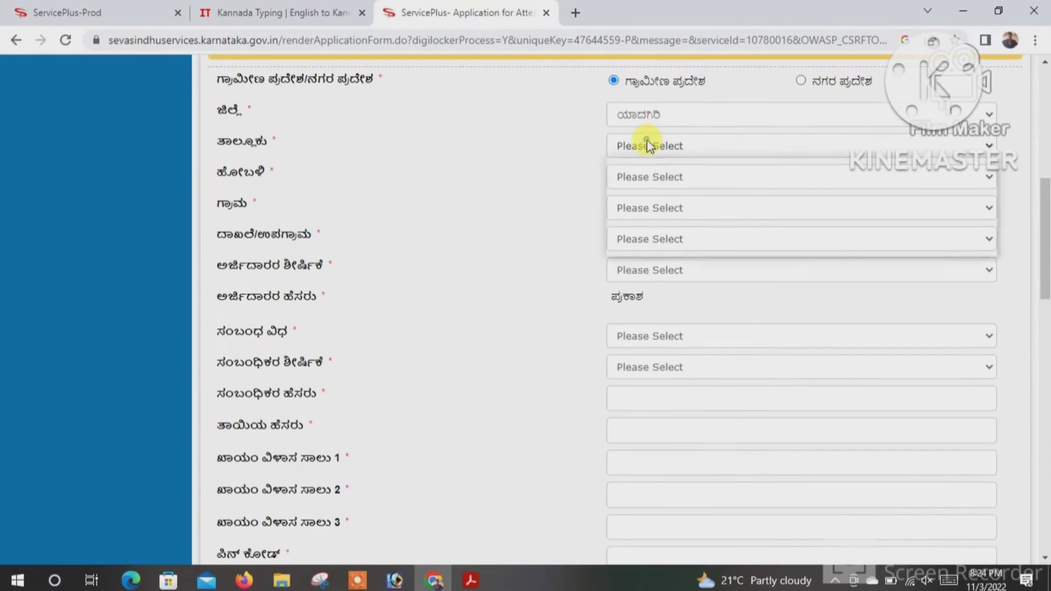
left_click(649, 196)
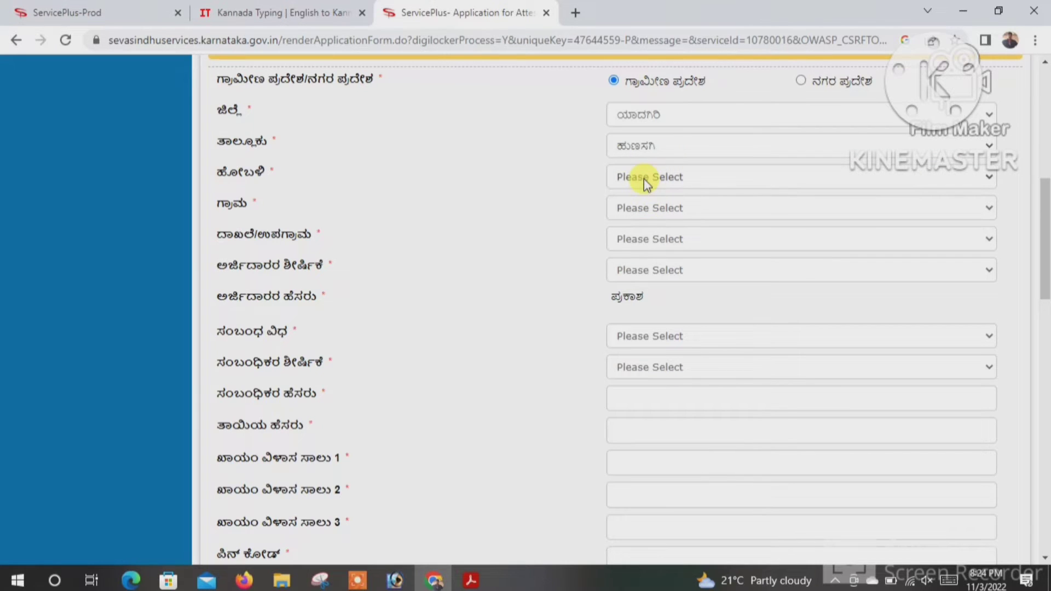
- Set hobli ಹುಣಸಗಿ and choose the applicant's village and sub-village
left_click(688, 178)
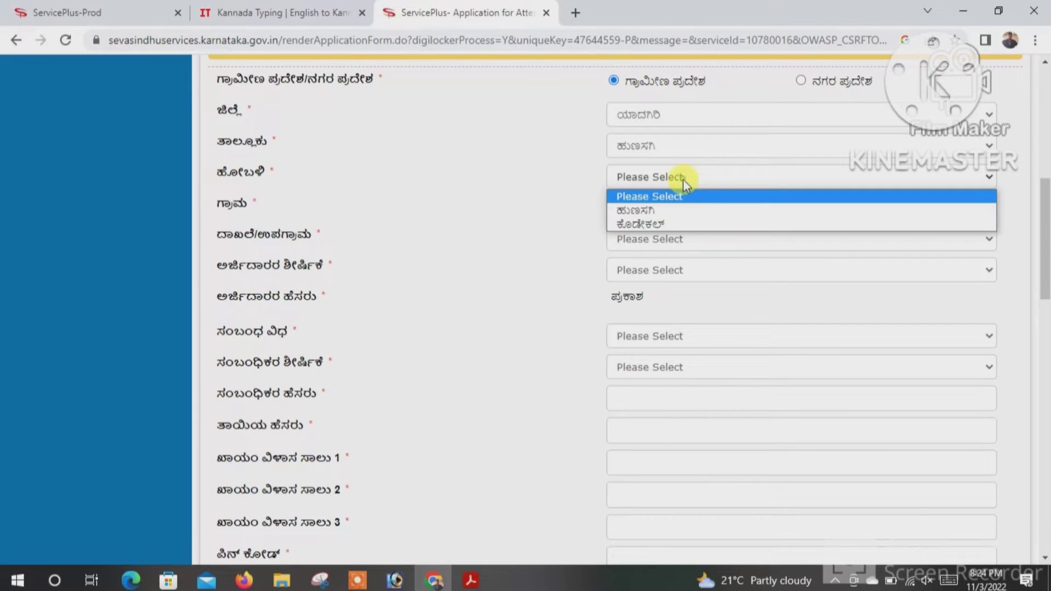
left_click(656, 213)
left_click(647, 208)
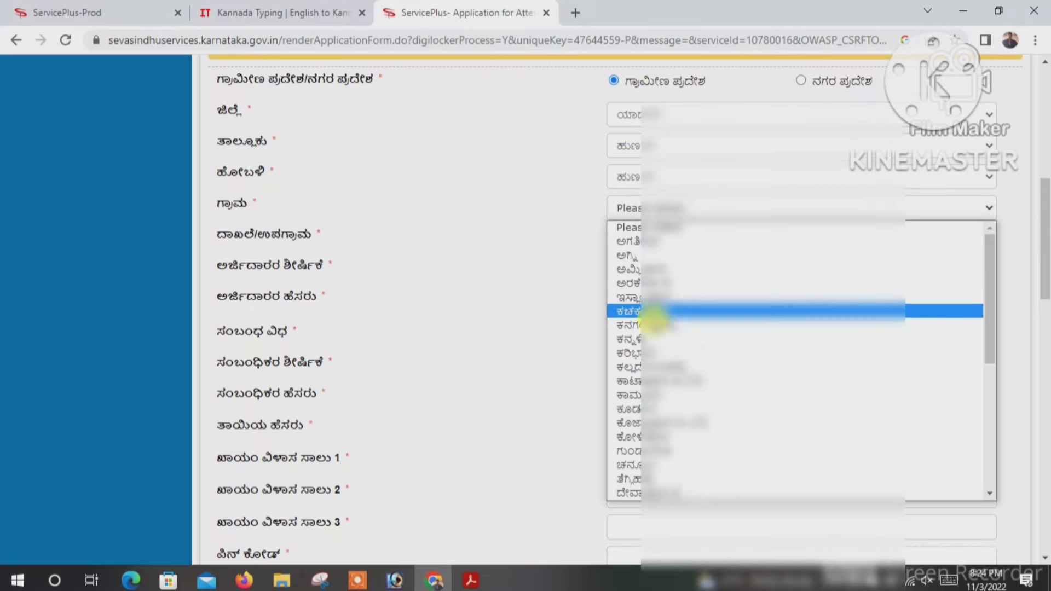
left_click(651, 394)
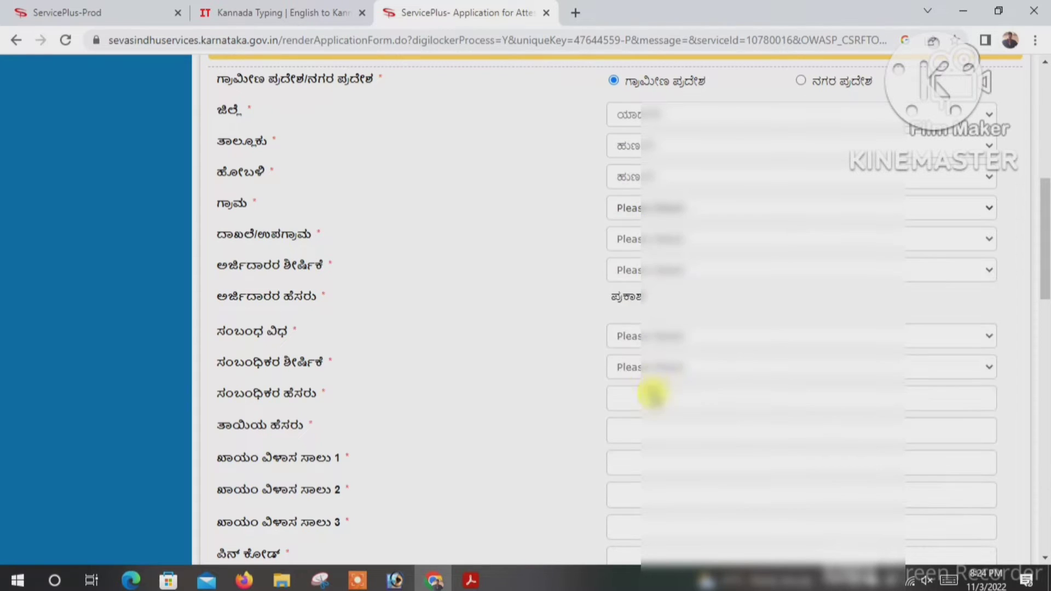
left_click(637, 245)
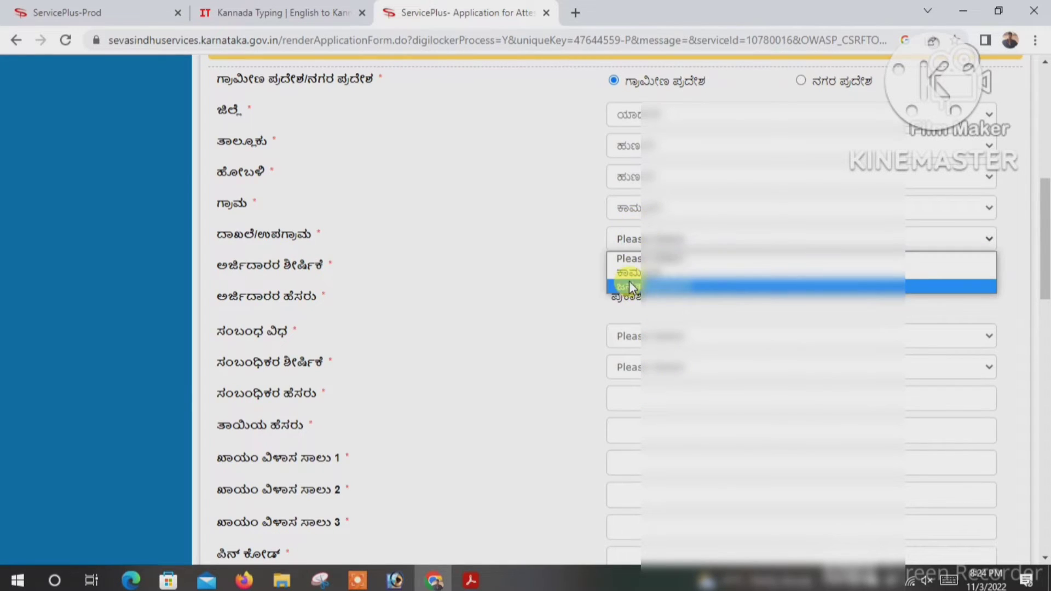
left_click(629, 273)
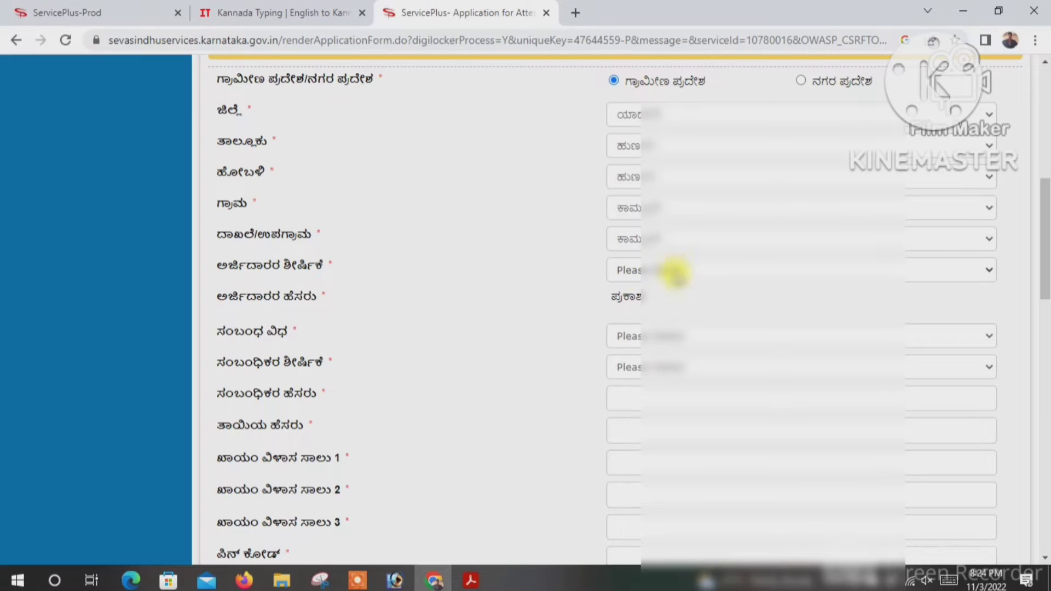
- Set applicant title ಶ್ರೀ., relationship type ಬಿನ್ and relative's title ಶ್ರೀ
left_click(675, 273)
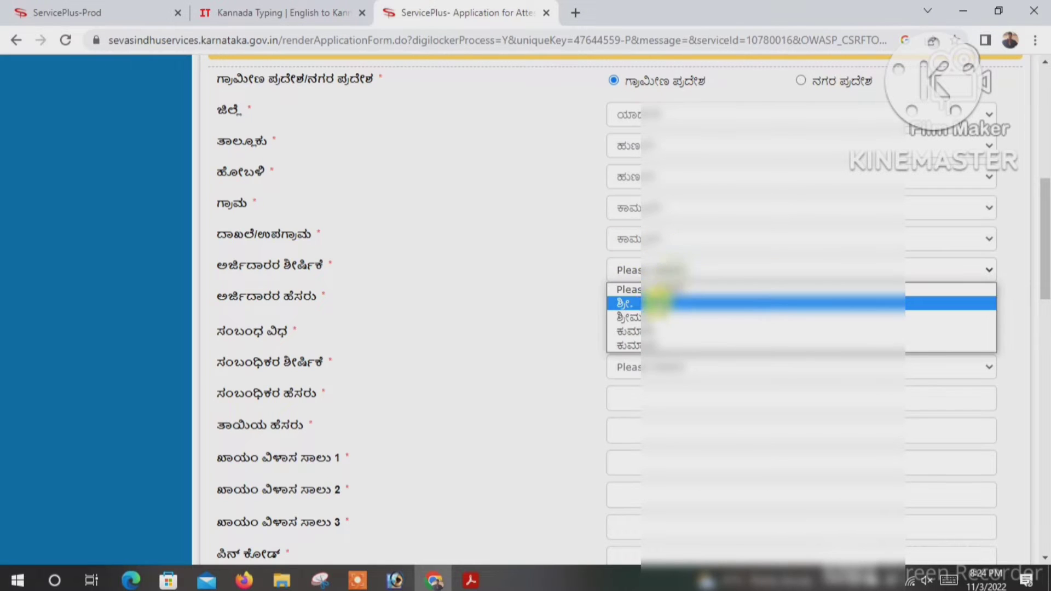
left_click(634, 307)
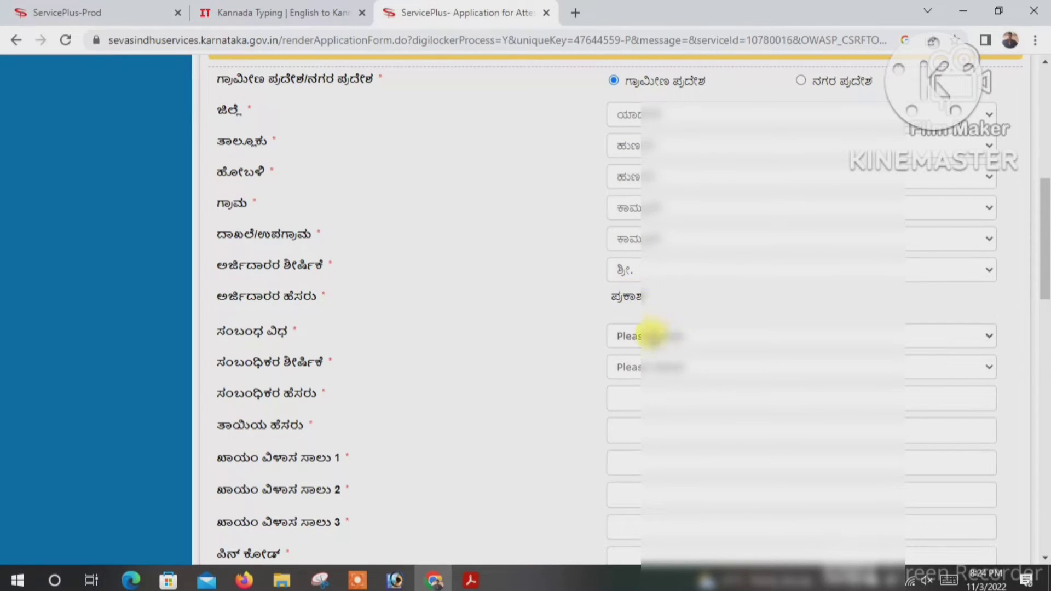
left_click(649, 336)
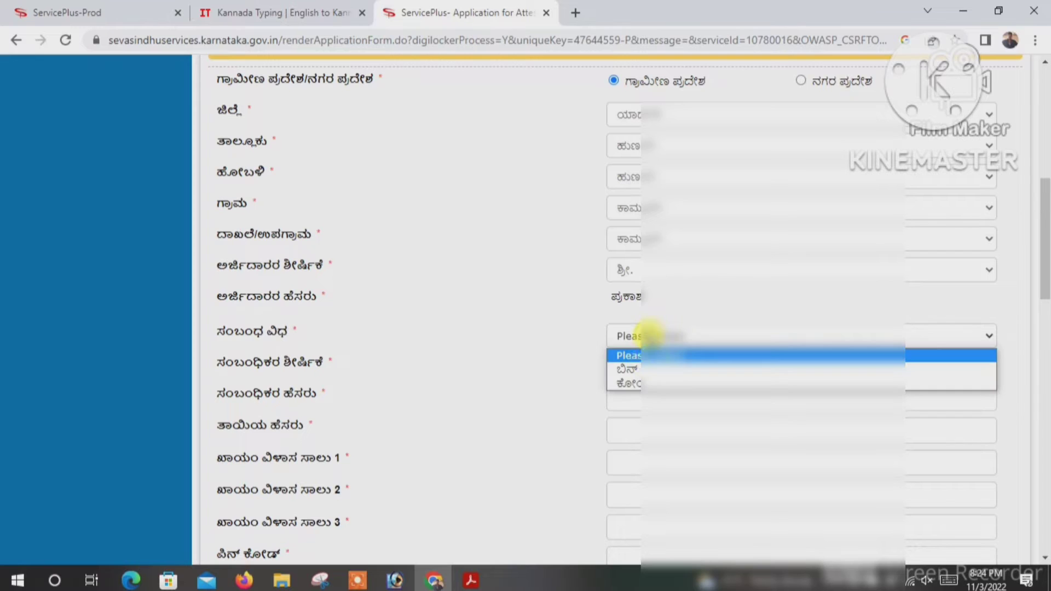
left_click(634, 374)
left_click(644, 366)
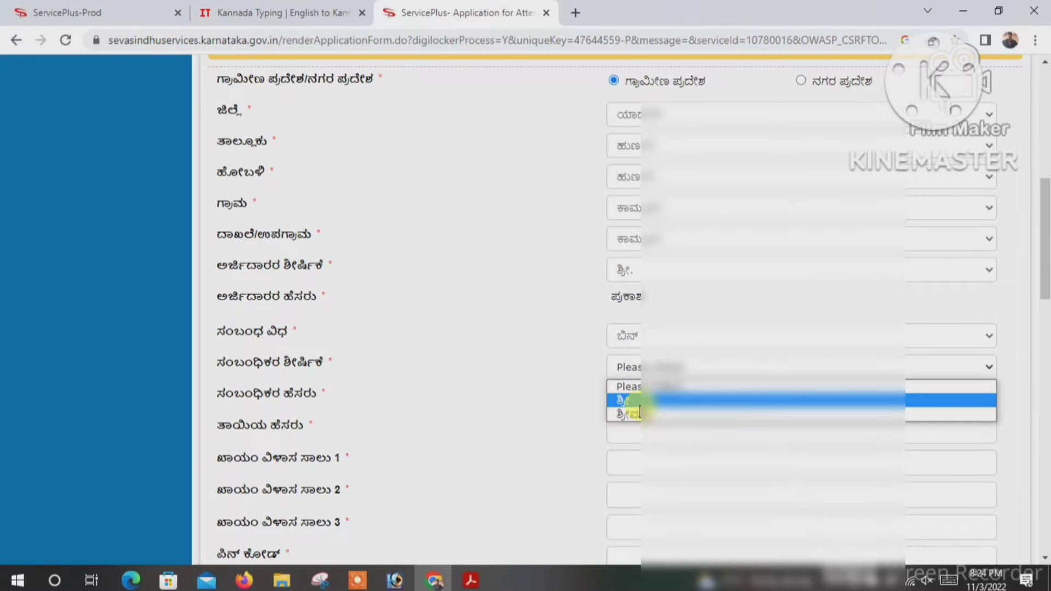
left_click(630, 401)
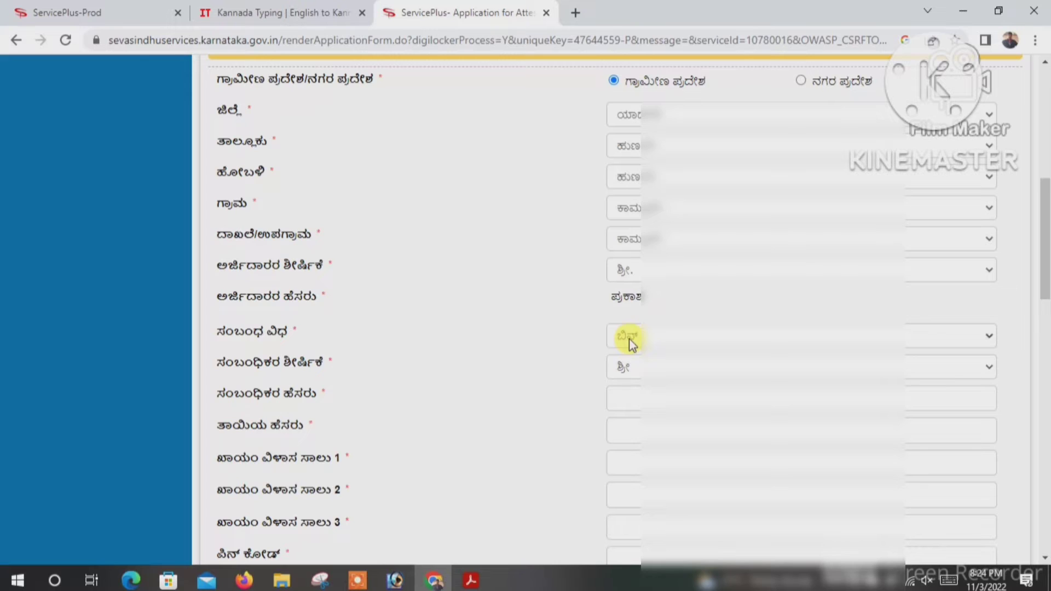
left_click(646, 339)
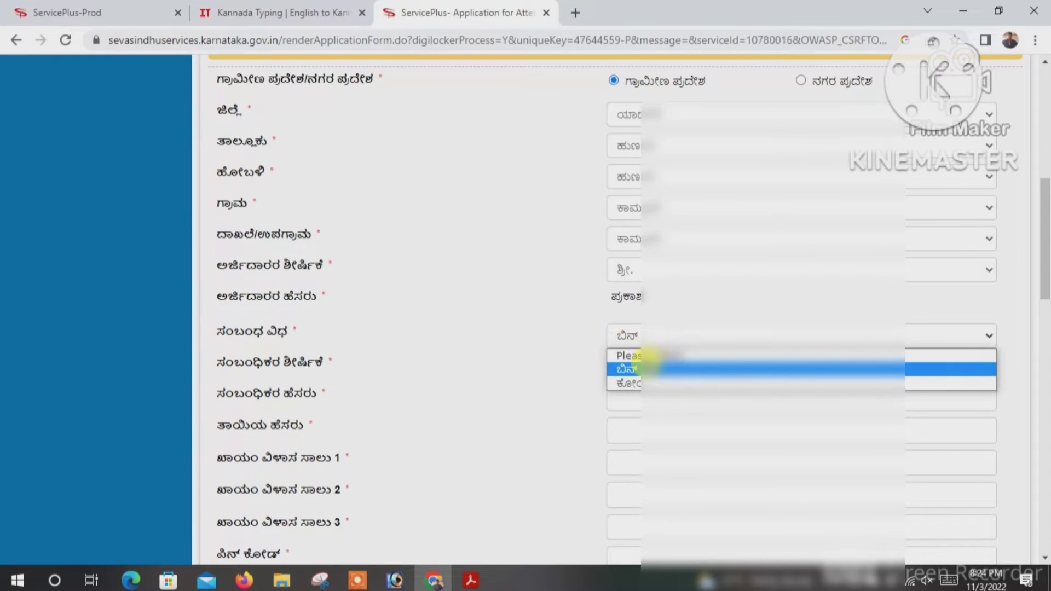
left_click(648, 368)
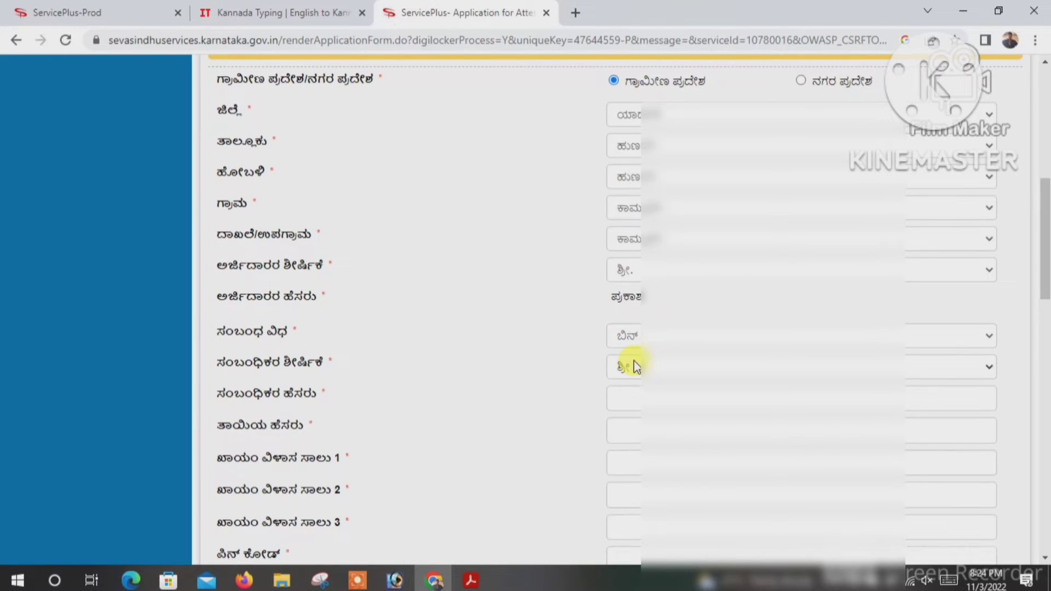
- Confirm relationship ಬಿನ್ and relative's title ಶ್ರೀ, then enter the relative's and mother's names
left_click(357, 579)
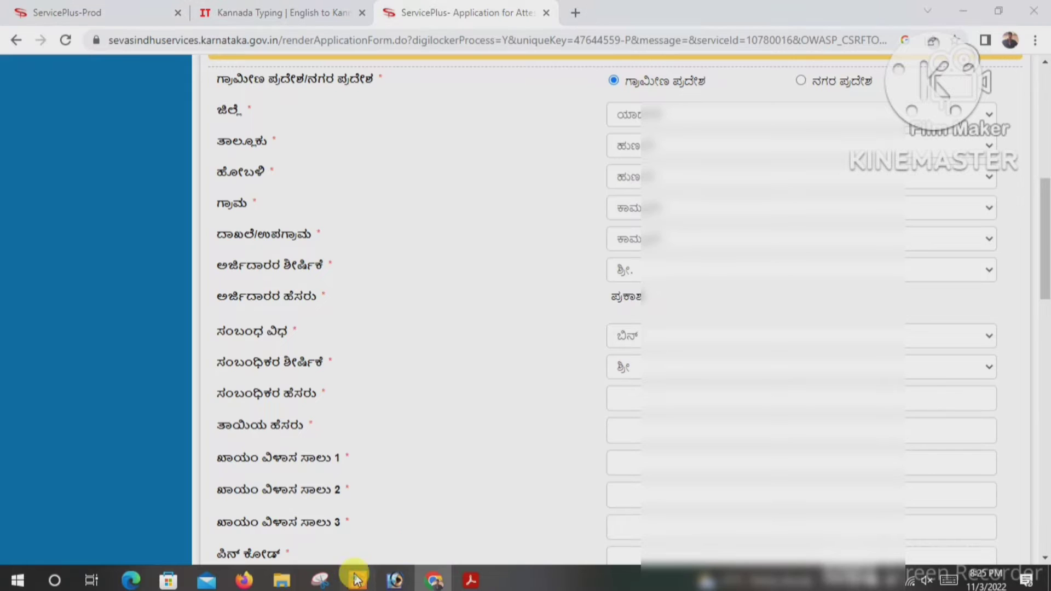
left_click(545, 556)
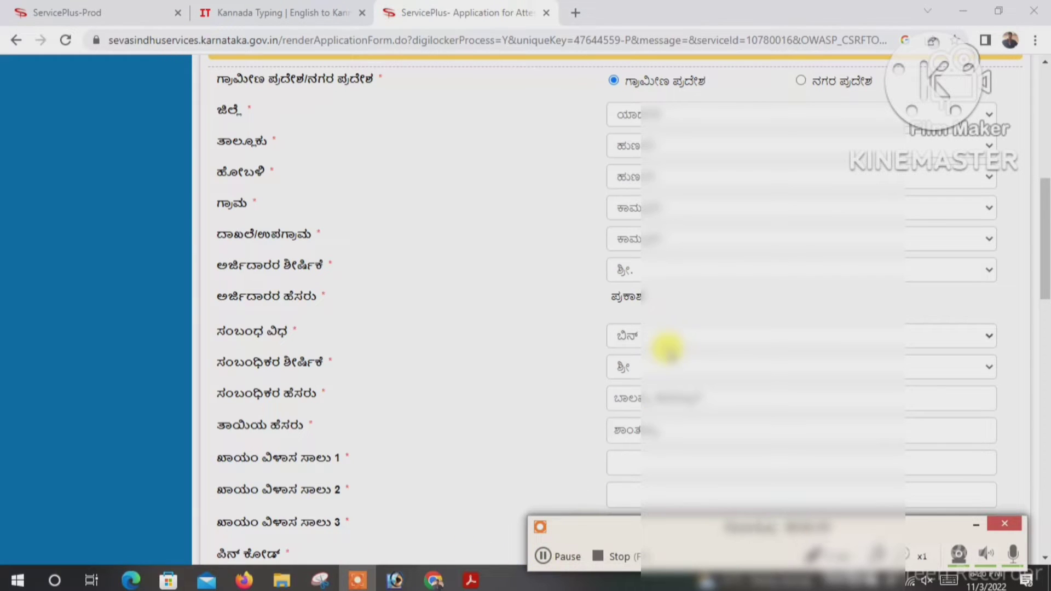
left_click(649, 333)
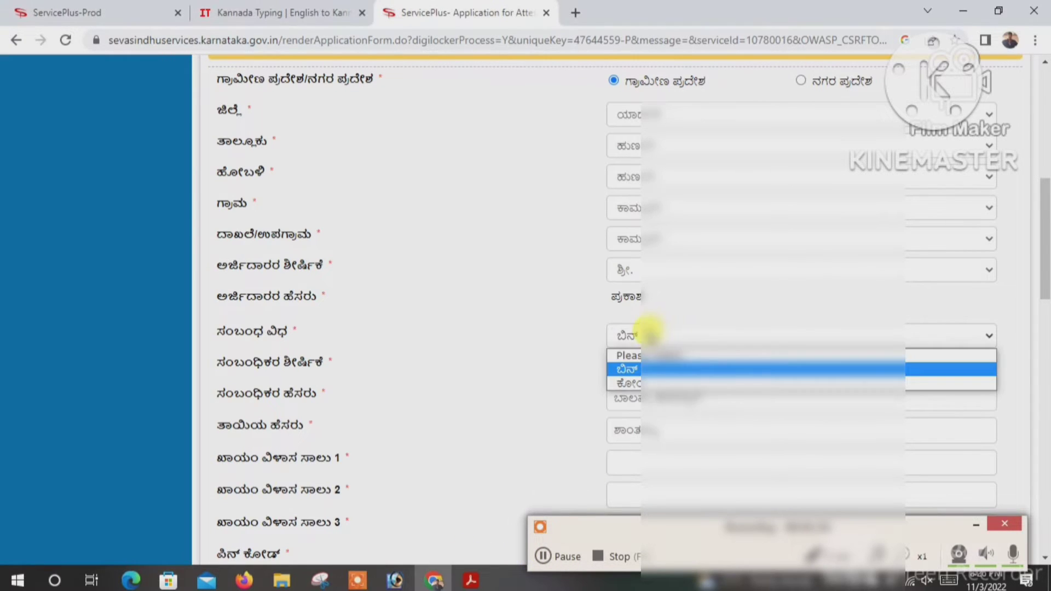
left_click(650, 333)
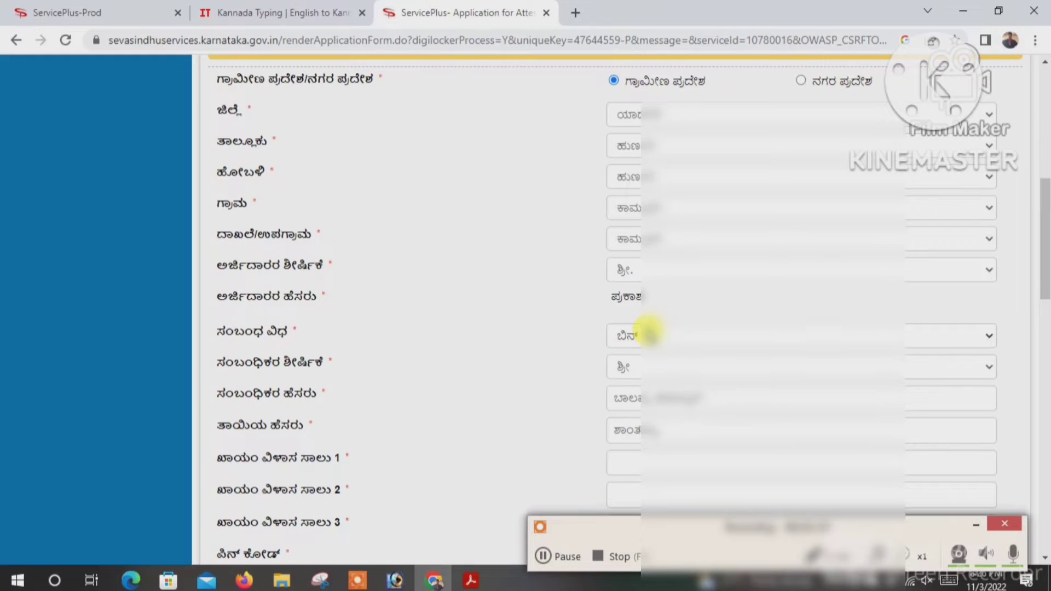
left_click(638, 369)
left_click(638, 369)
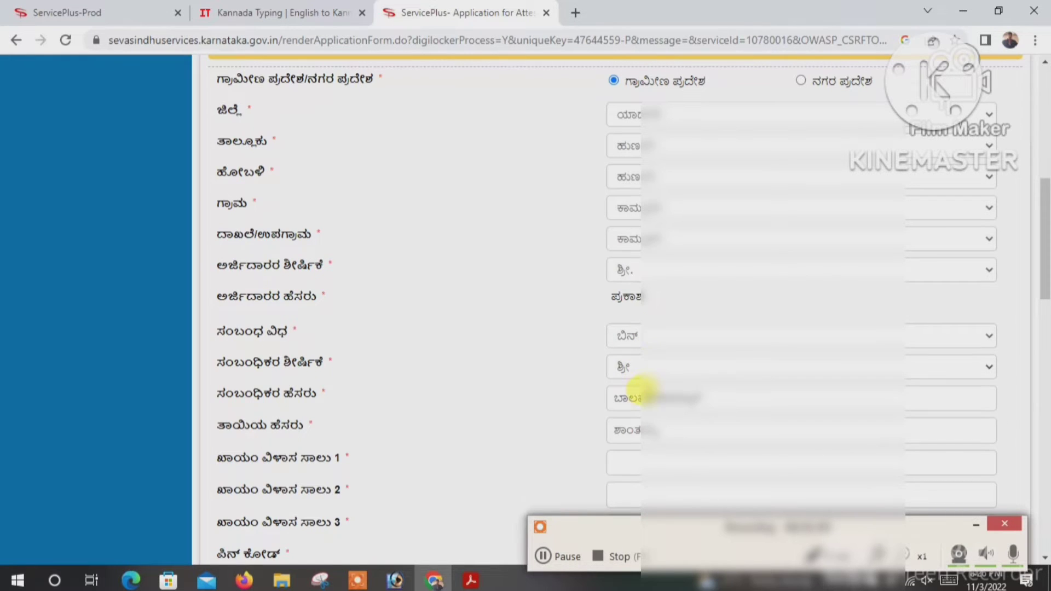
left_click(632, 430)
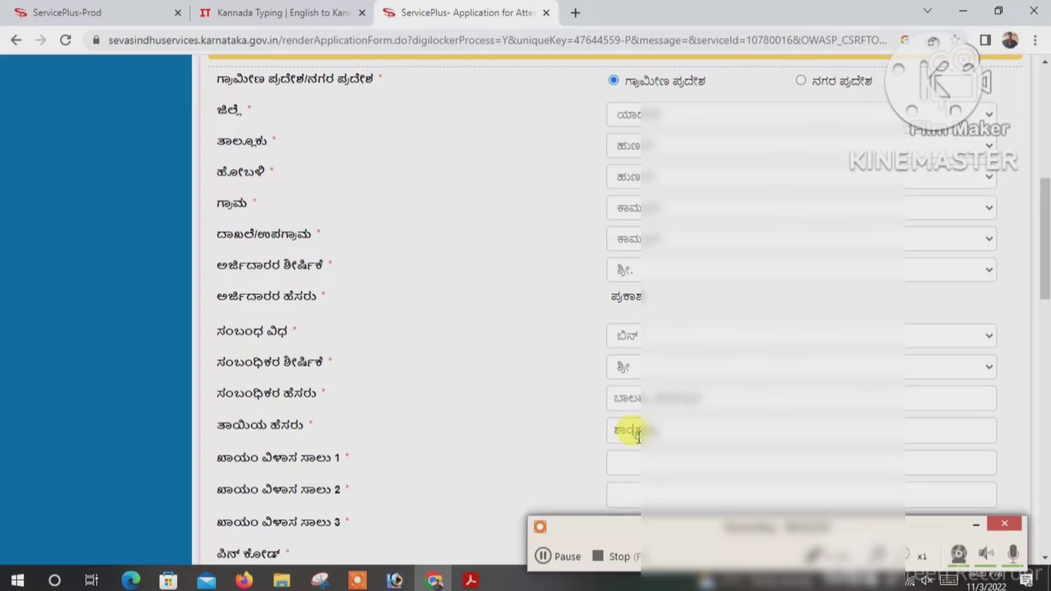
scroll(551, 428, "down", 1)
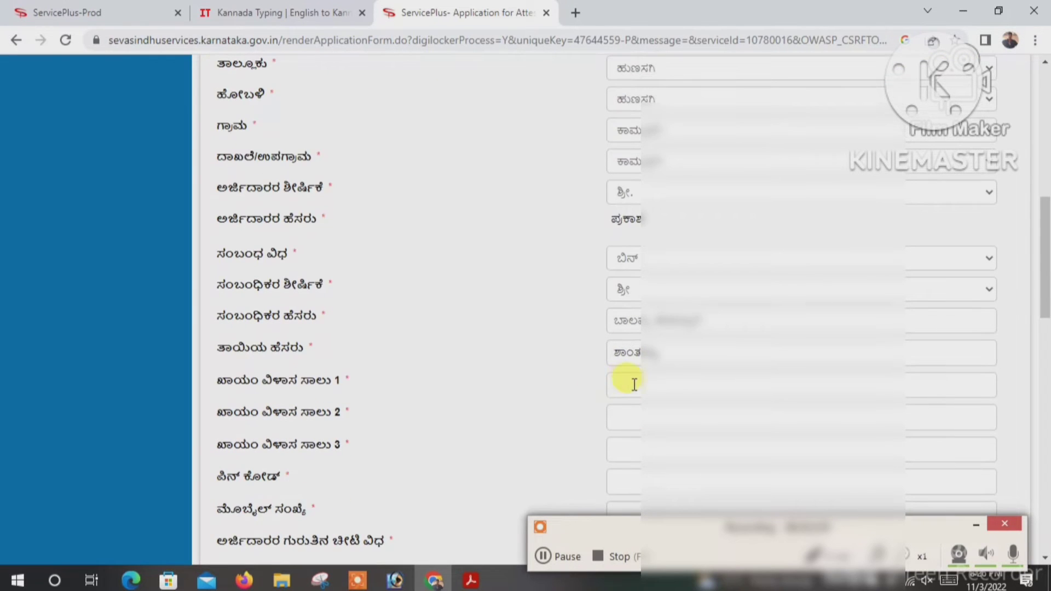
- Fill the address, pin code, mobile, photo Aadhaar ID details and occupation ವಿದ್ಯಾರ್ಥಿ
scroll(605, 417, "down", 3)
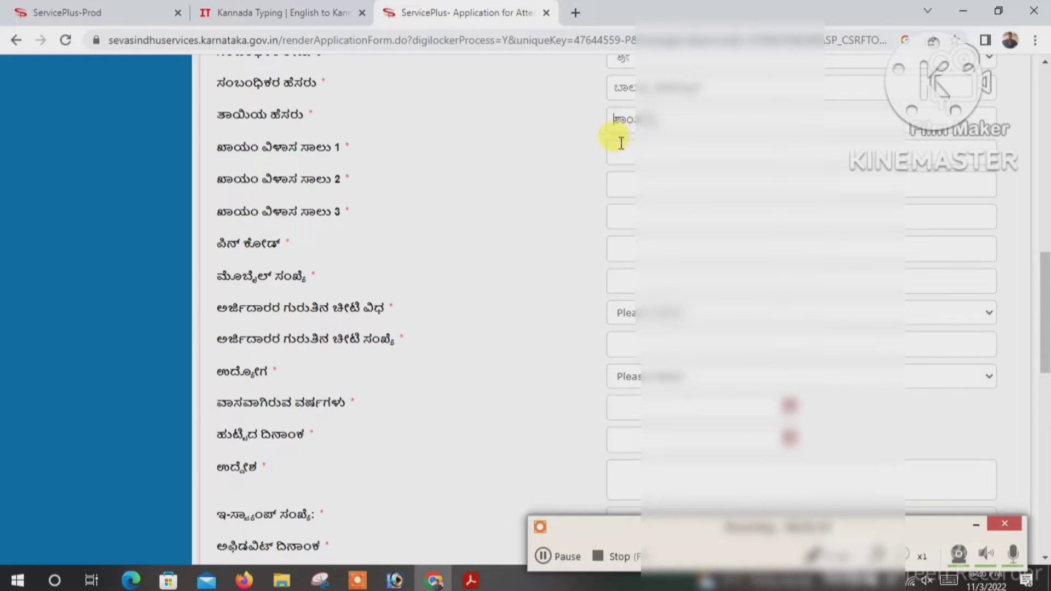
left_click(622, 152)
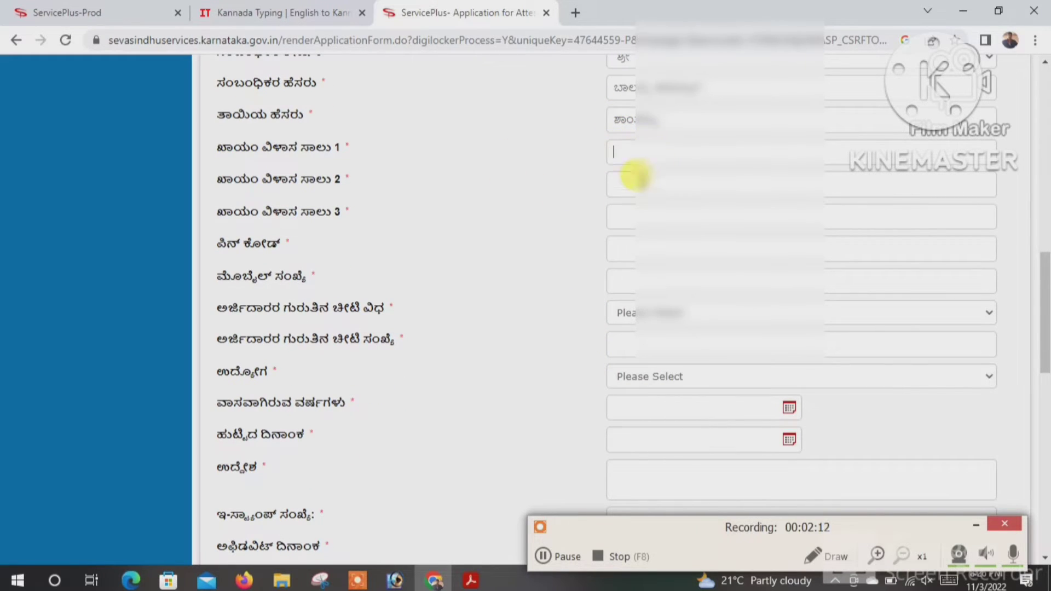
left_click(640, 218)
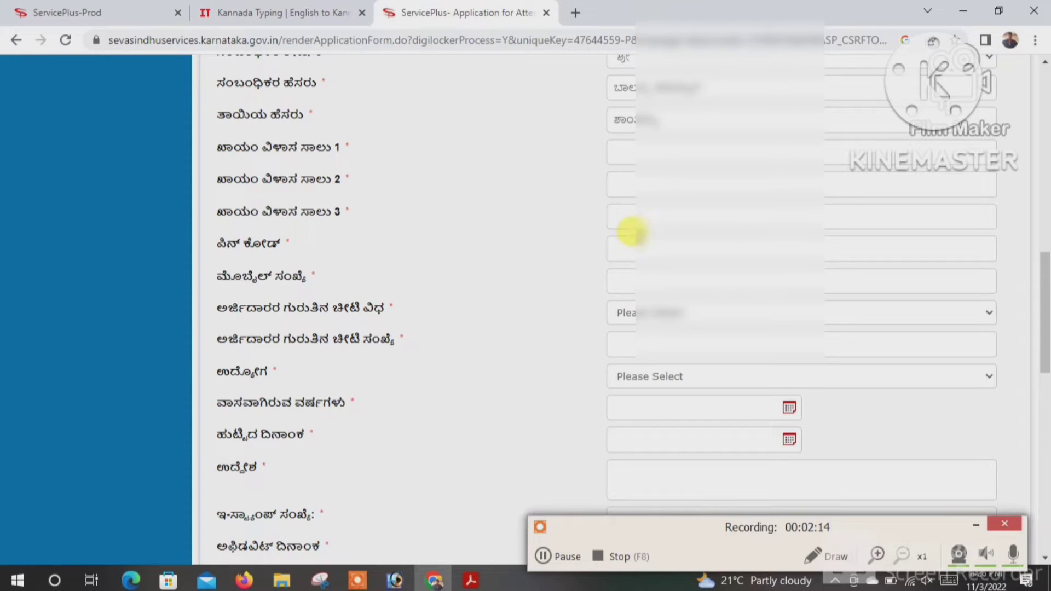
left_click(542, 555)
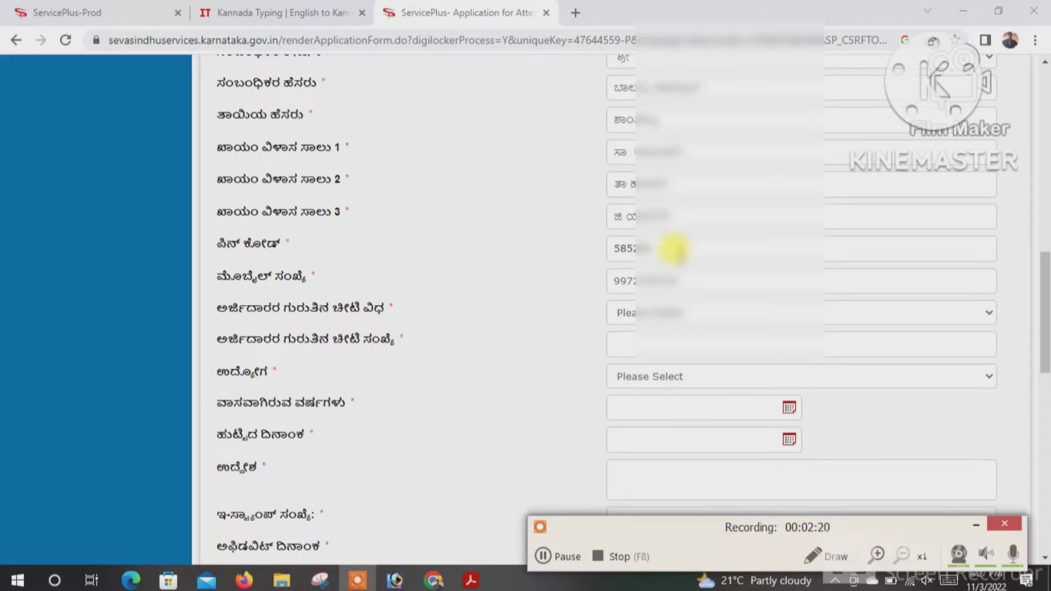
left_click(639, 313)
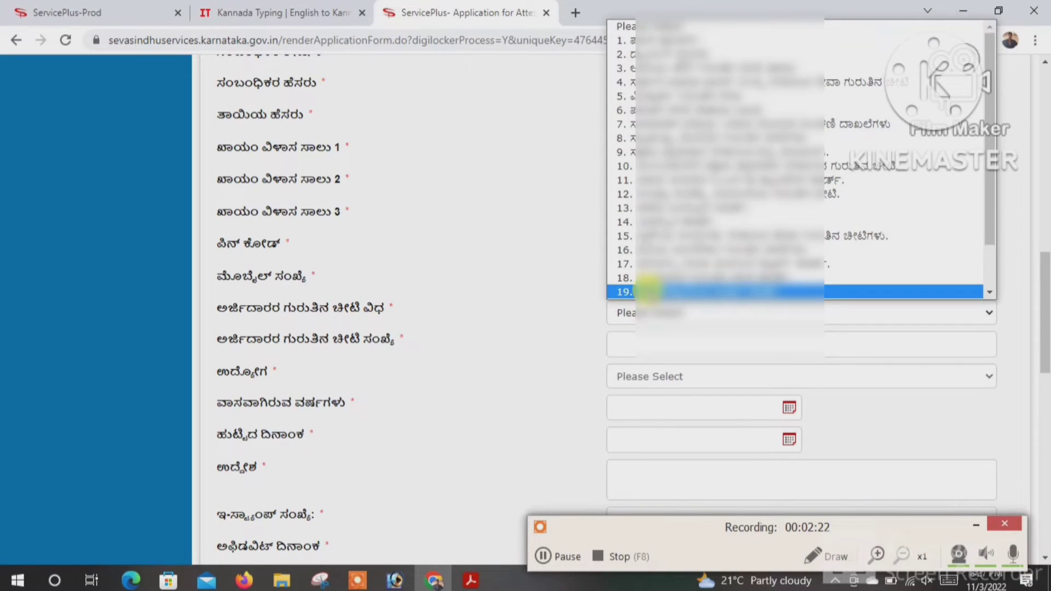
left_click(648, 291)
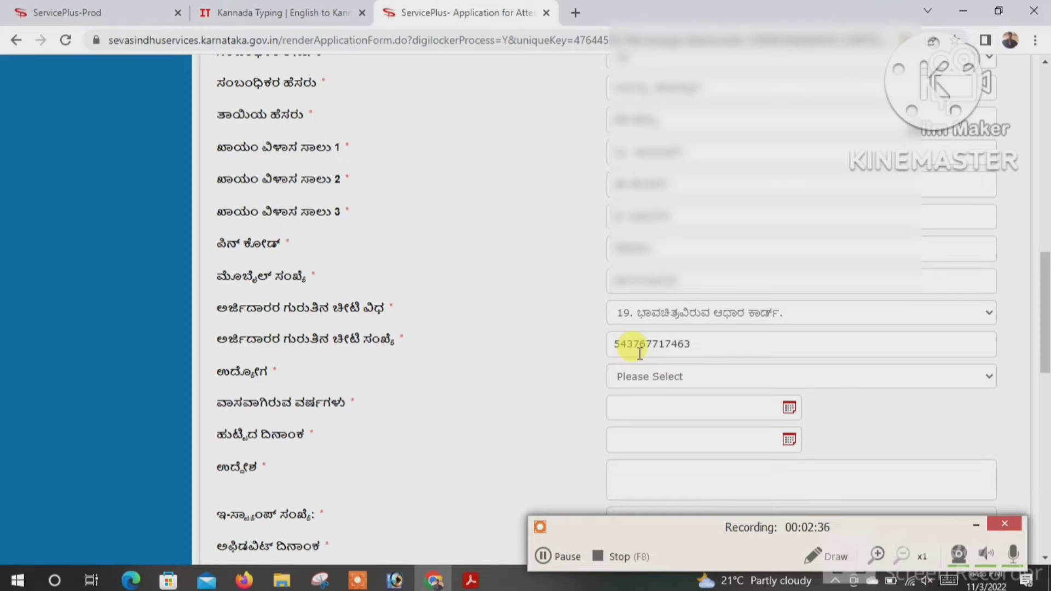
left_click(644, 382)
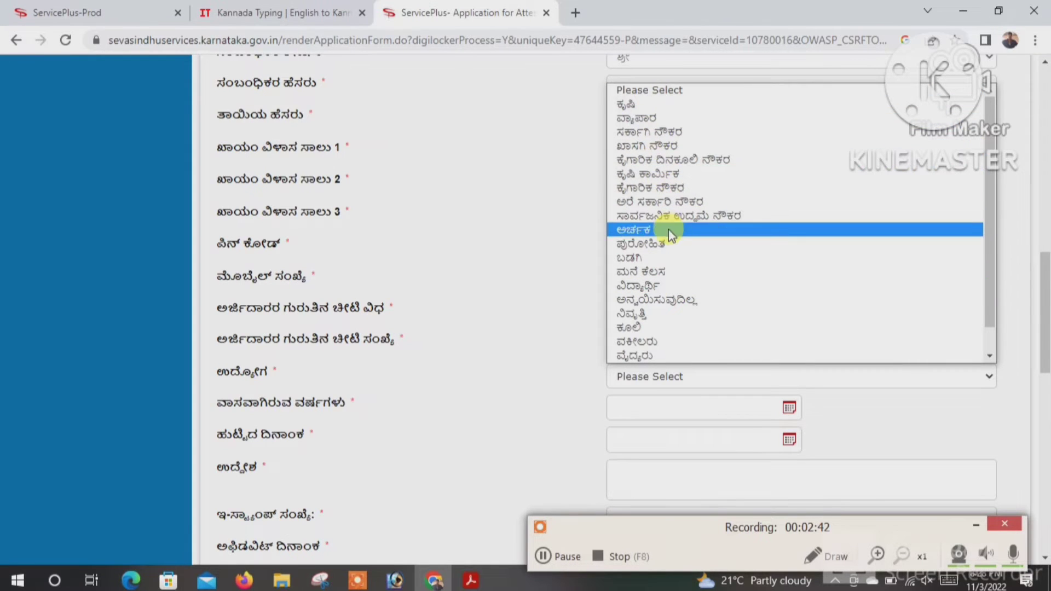
left_click(660, 285)
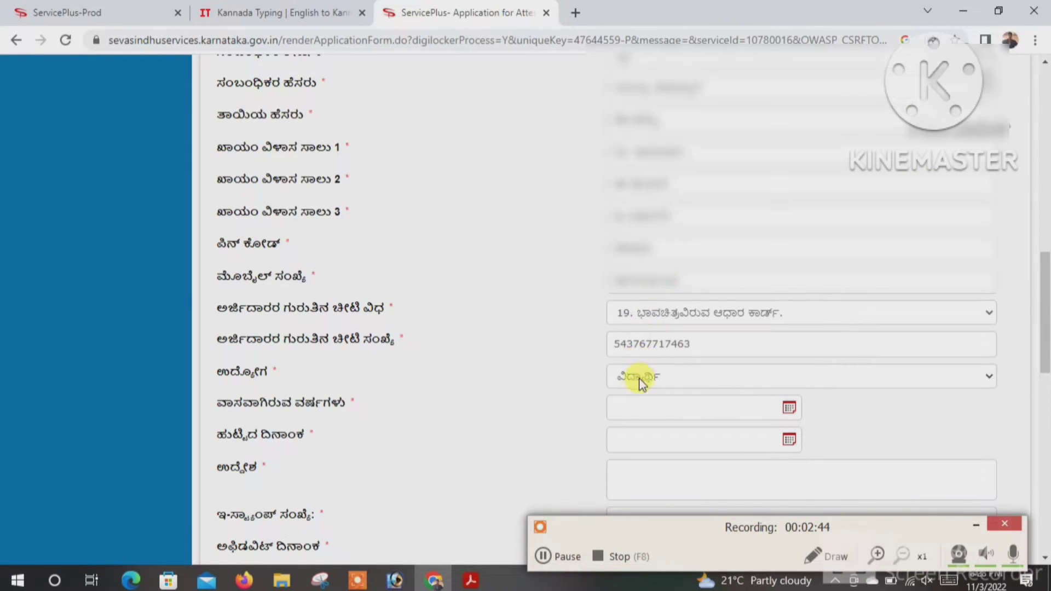
- Set the years-of-residence date to 01/06/1993
left_click(790, 410)
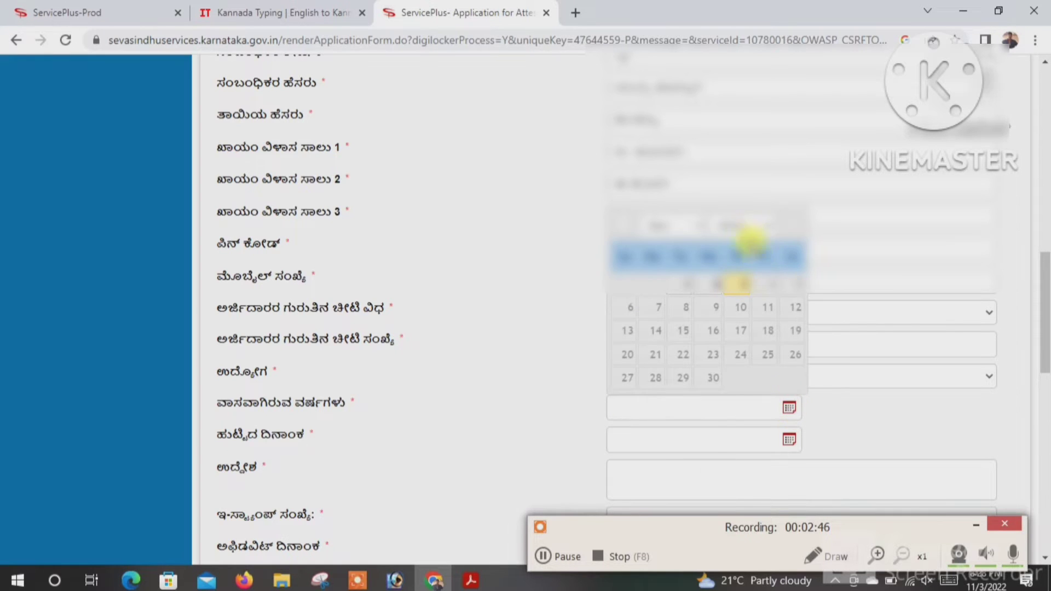
left_click(737, 225)
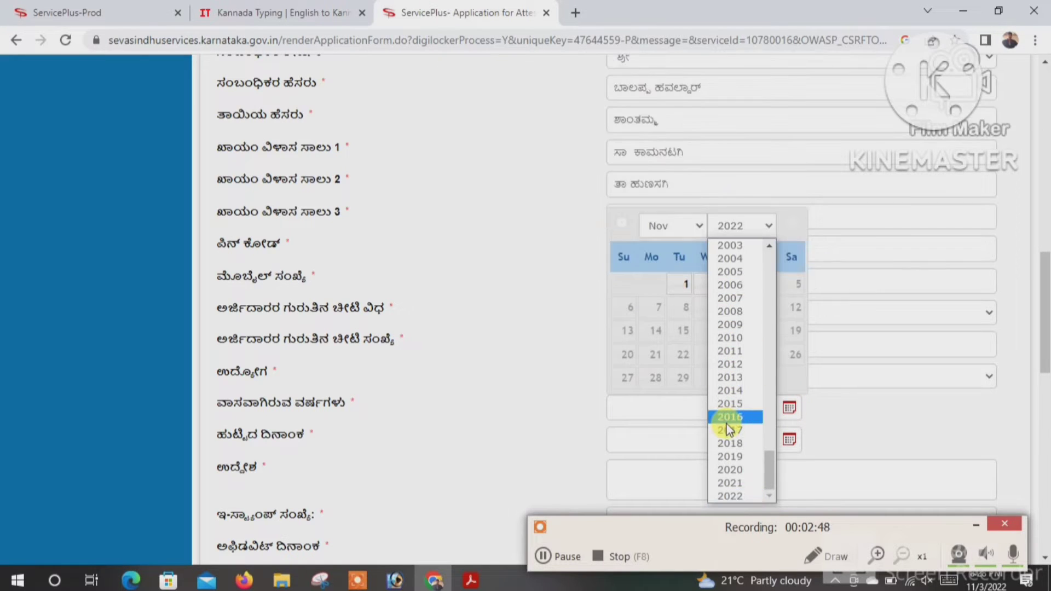
scroll(729, 428, "up", 8)
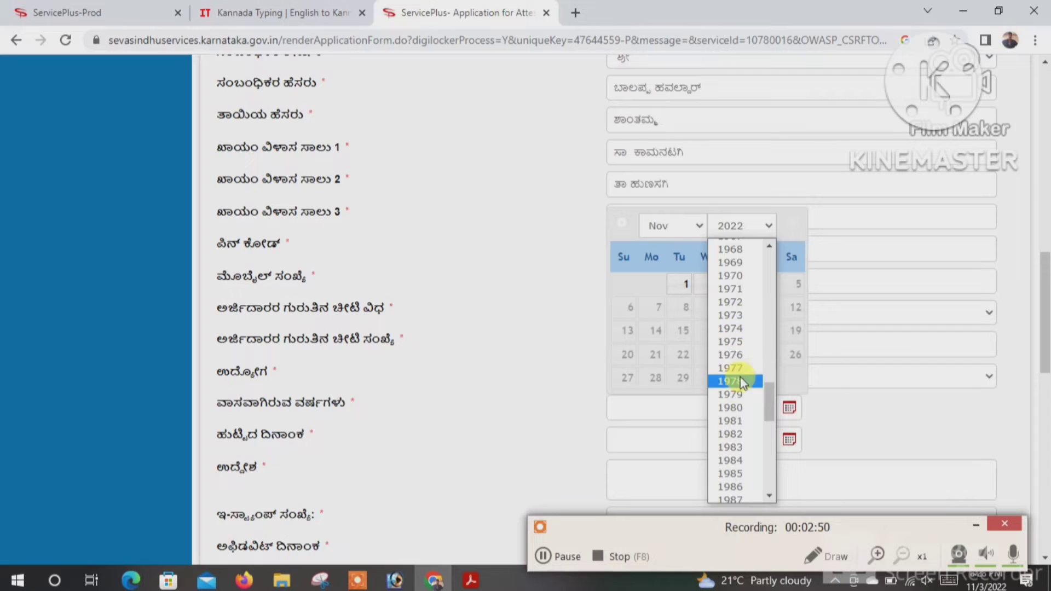
scroll(739, 394, "down", 3)
left_click(738, 424)
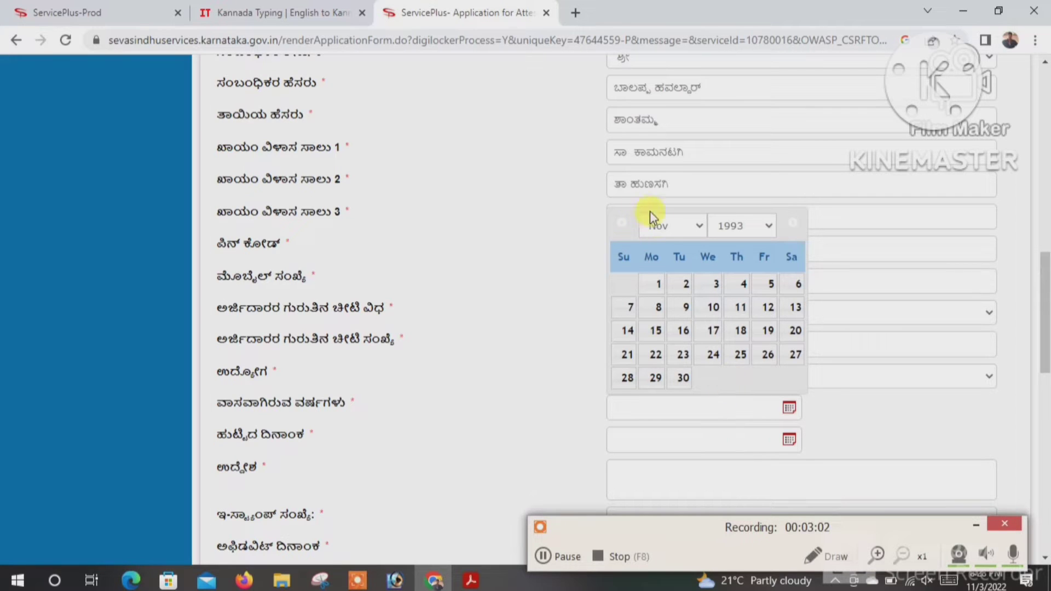
left_click(657, 225)
left_click(663, 308)
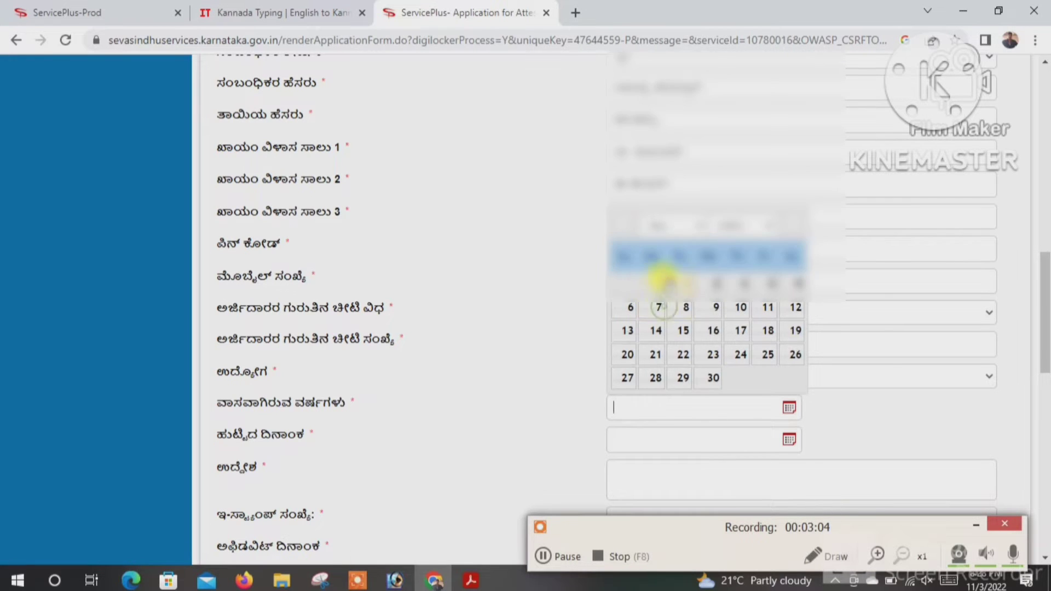
left_click(682, 283)
- Set the date of birth to 01/06/1993
left_click(648, 437)
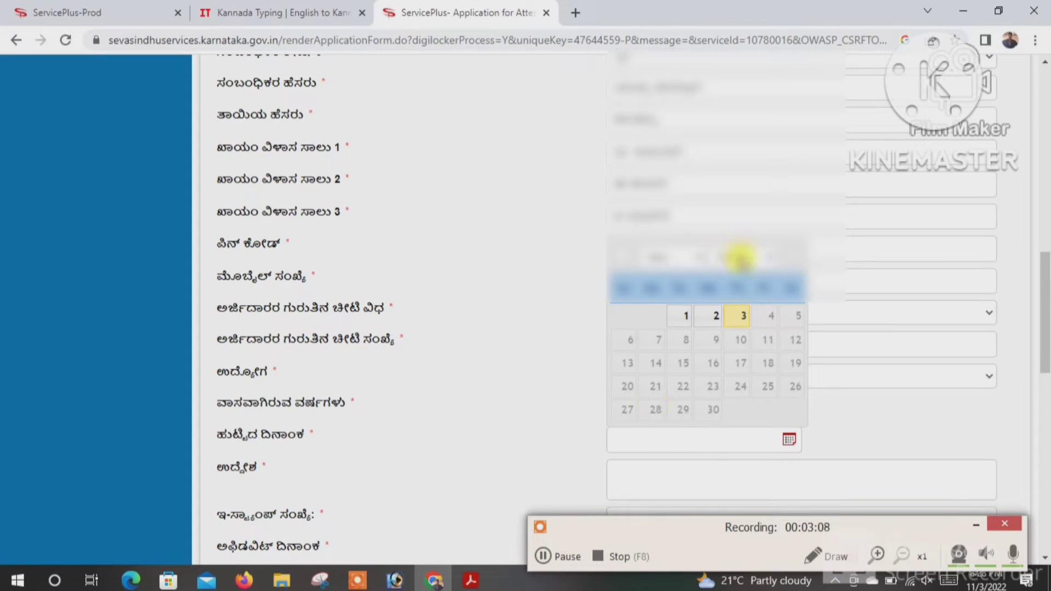
left_click(740, 257)
scroll(732, 350, "up", 6)
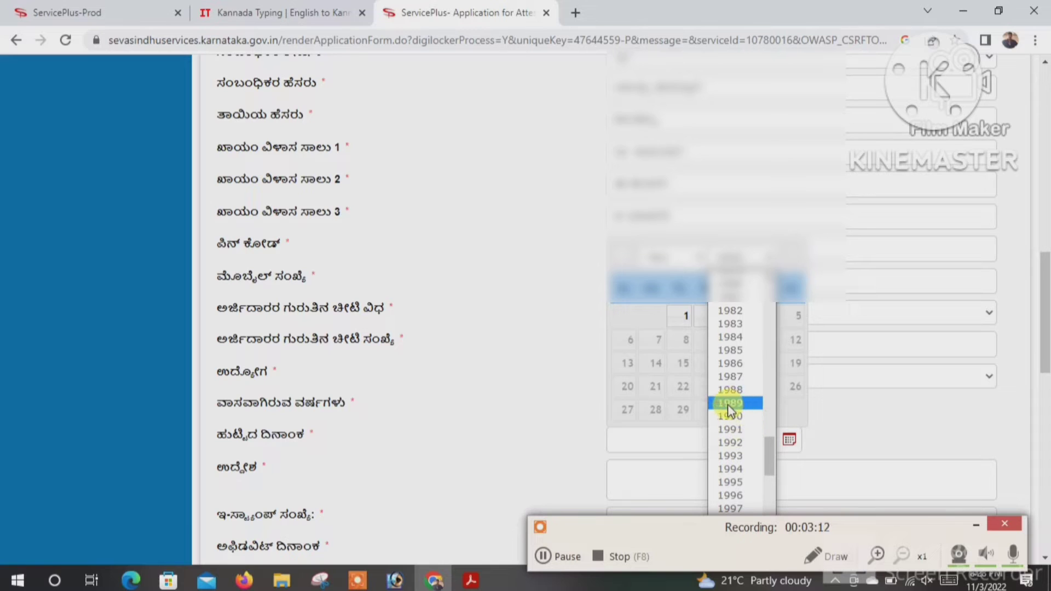
left_click(733, 457)
left_click(680, 258)
left_click(661, 326)
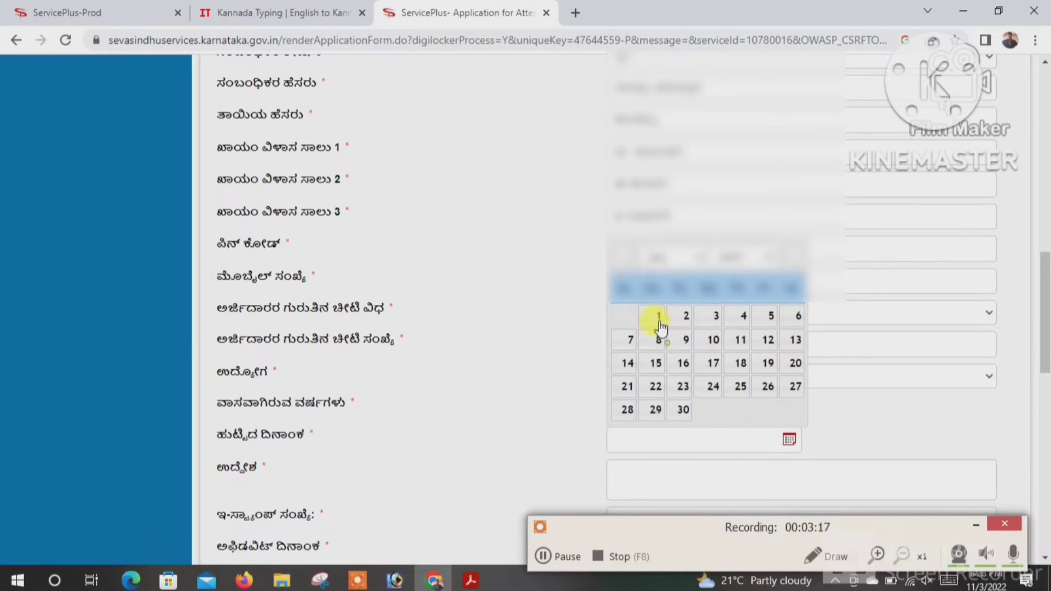
left_click(663, 317)
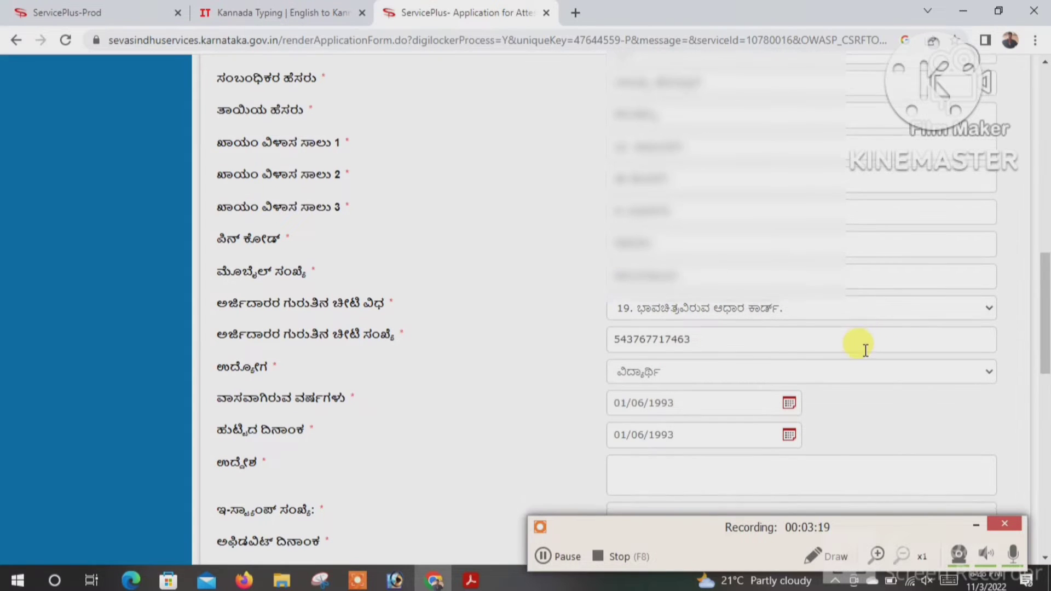
scroll(864, 348, "down", 4)
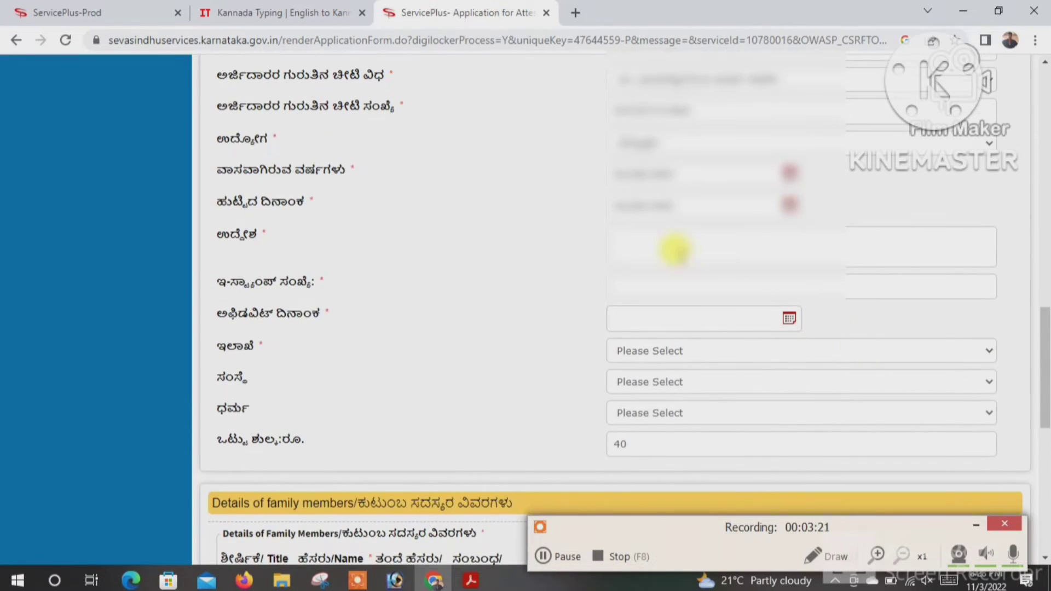
- Paste the Kannada purpose into ಉದ್ದೇಶ and enter the e-stamp number
left_click(649, 244)
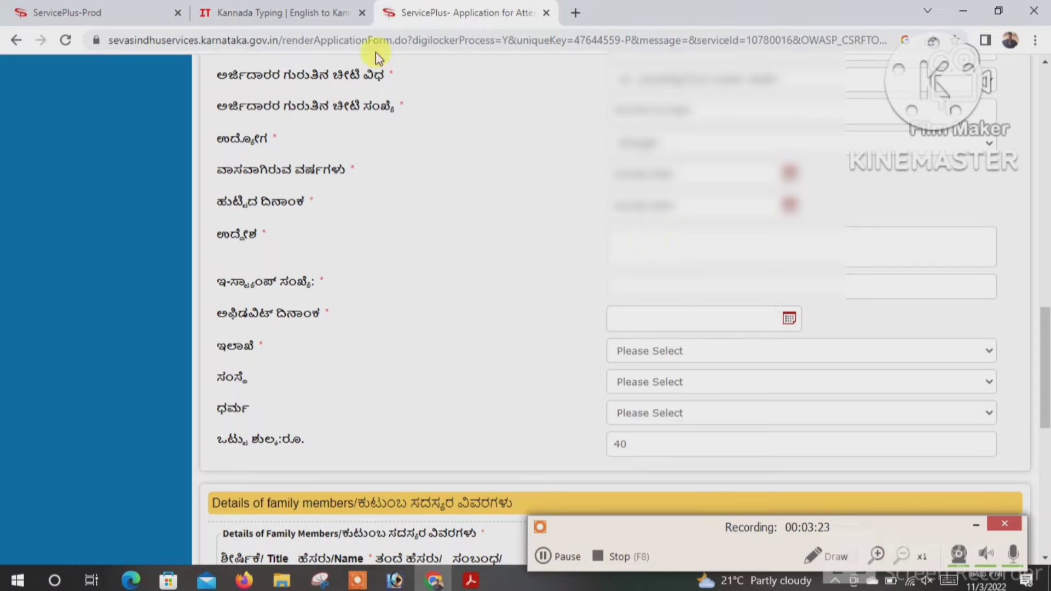
type("ಶಿಕ್ಷಣ ಹಾಗು ವಂಶಾವೃಕ್ಷ ಪ್ರಮಾಣ ಪತ್ರ ಪಡೆಯುವ ಸಲೂವಾಗಿ ಅವಶ್ಯಕತೆ  ಇರುತ್ತದೆ")
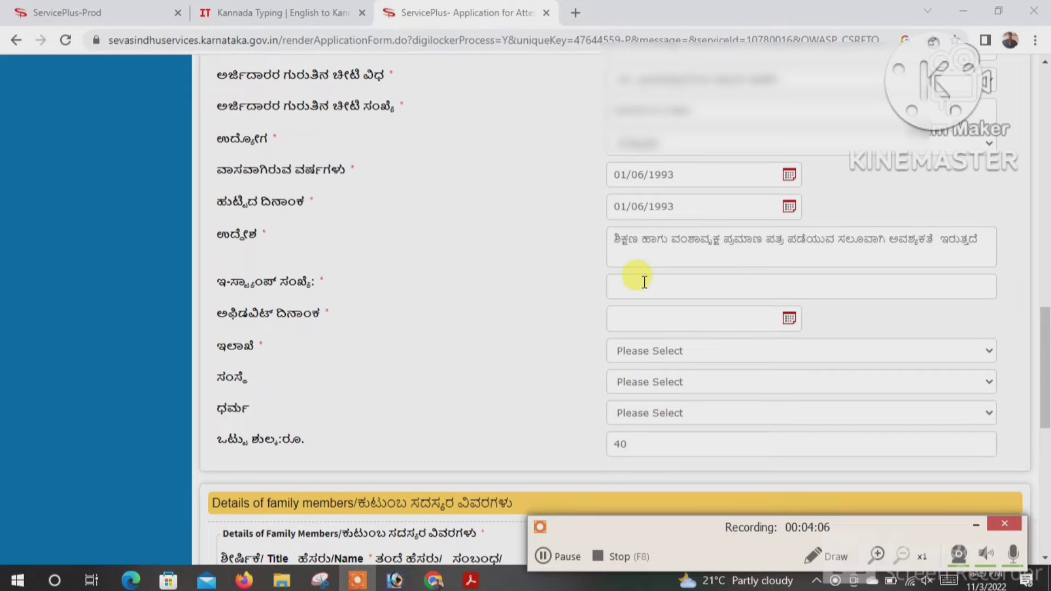
left_click(644, 282)
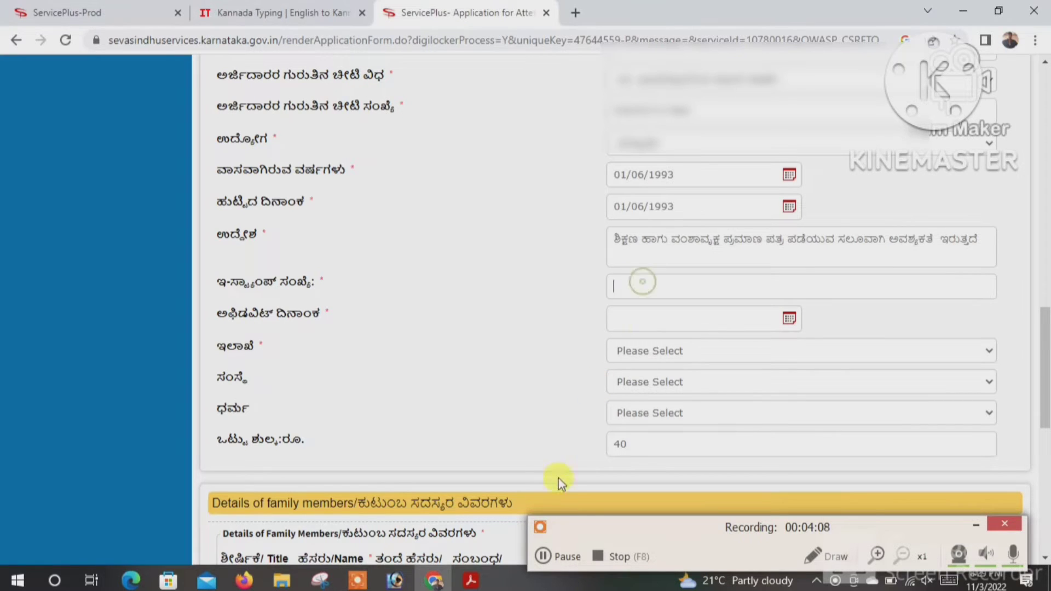
left_click(544, 553)
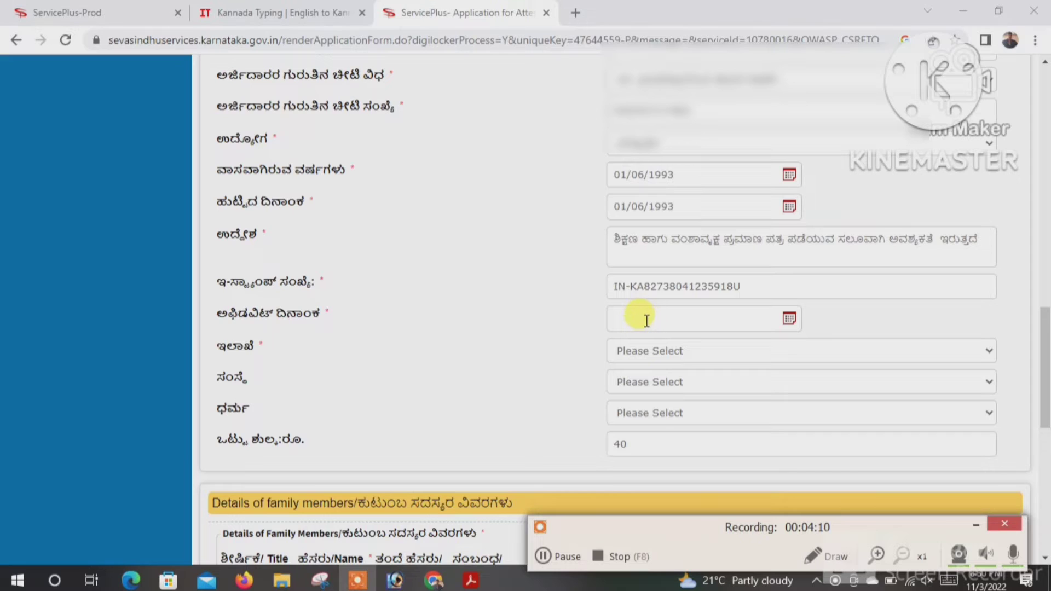
- Set the affidavit date to 22/06/2022
left_click(640, 317)
left_click(674, 352)
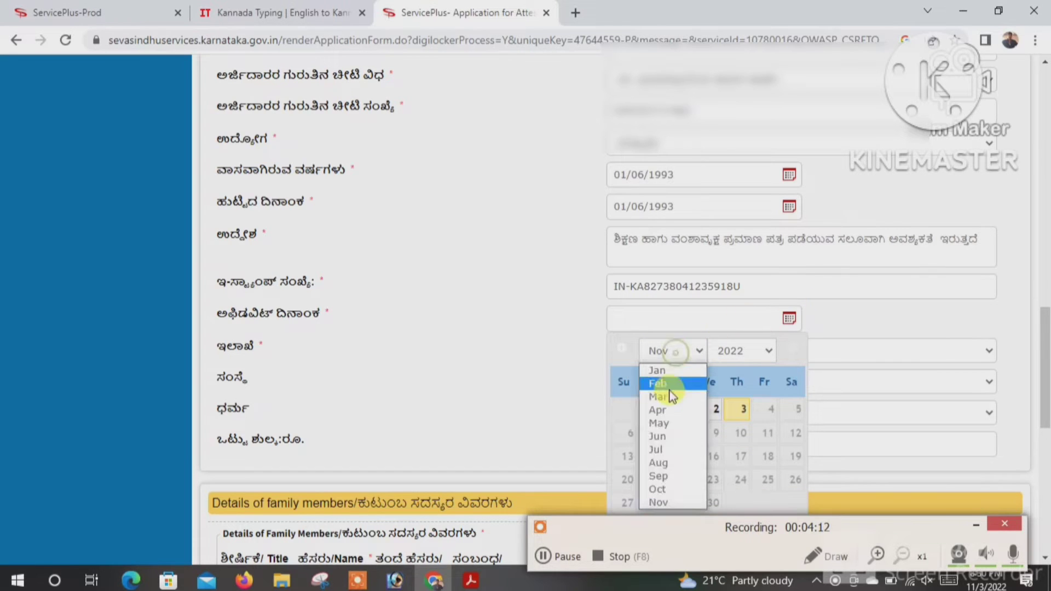
left_click(659, 437)
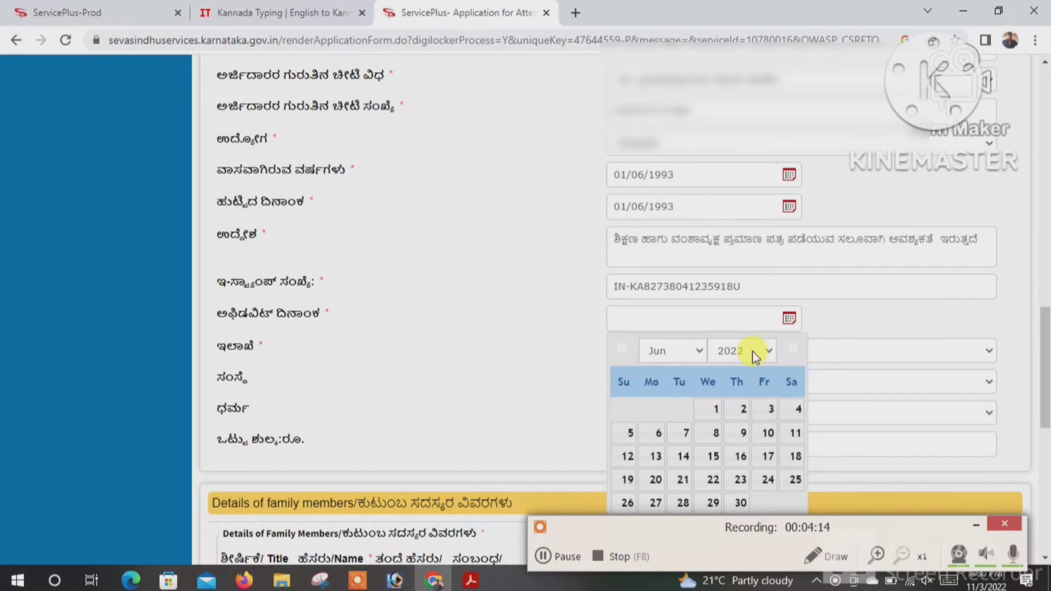
left_click(711, 480)
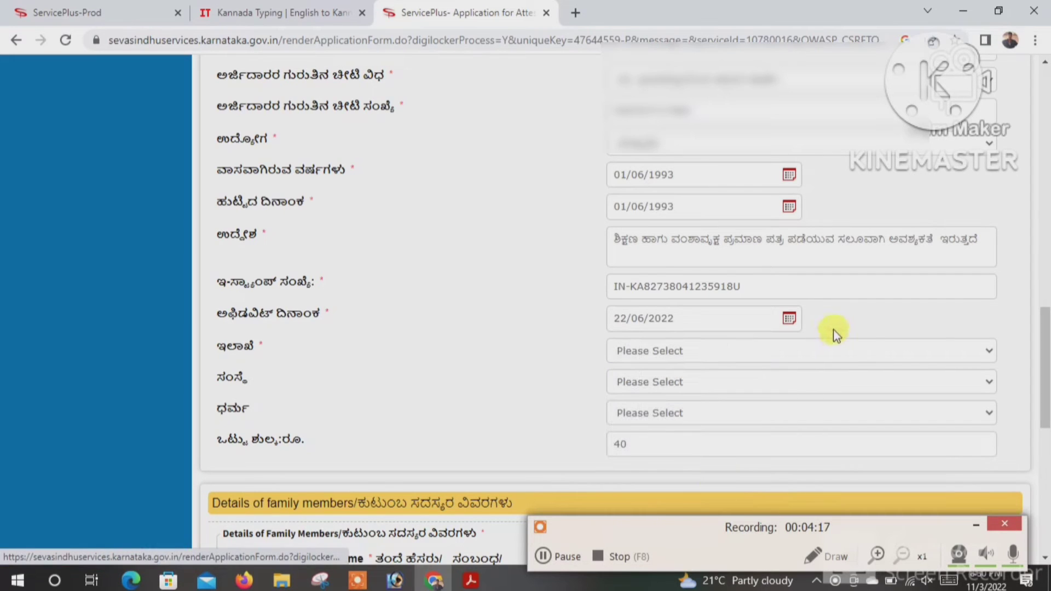
- Choose ಕಂದಾಯ ಇಲಾಖೆ as the department, leaving the institution unselected
left_click(681, 357)
scroll(684, 329, "down", 1)
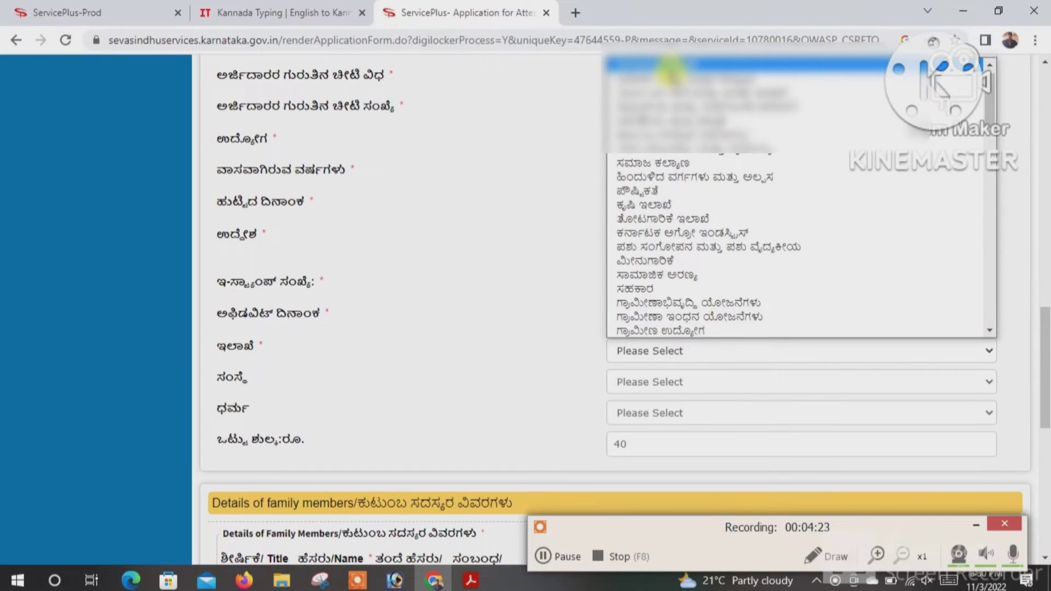
left_click(670, 66)
left_click(634, 392)
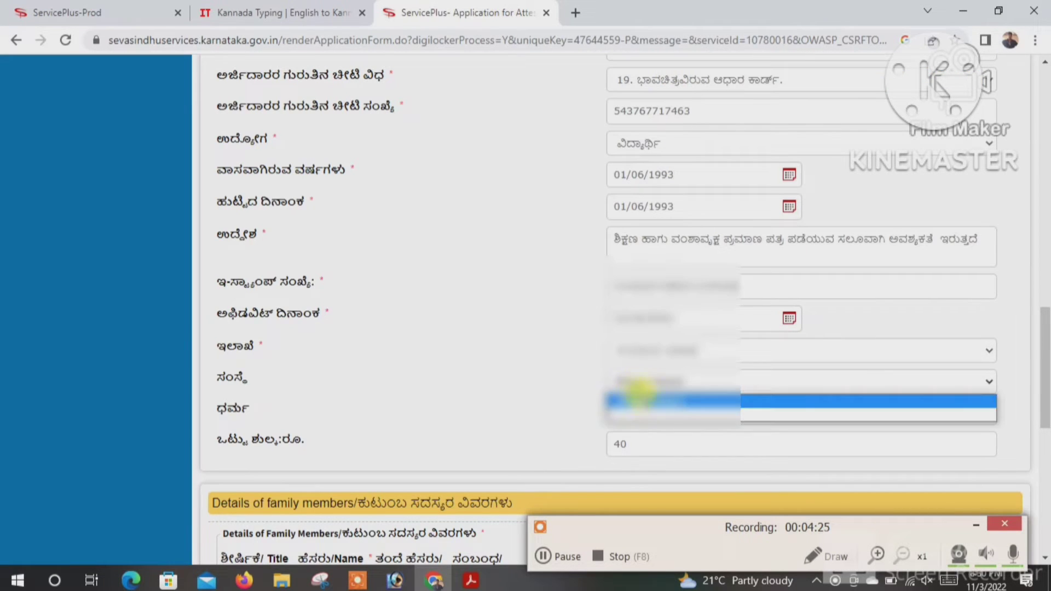
left_click(575, 418)
- Set the applicant's religion to ಹಿಂದೂ
left_click(630, 413)
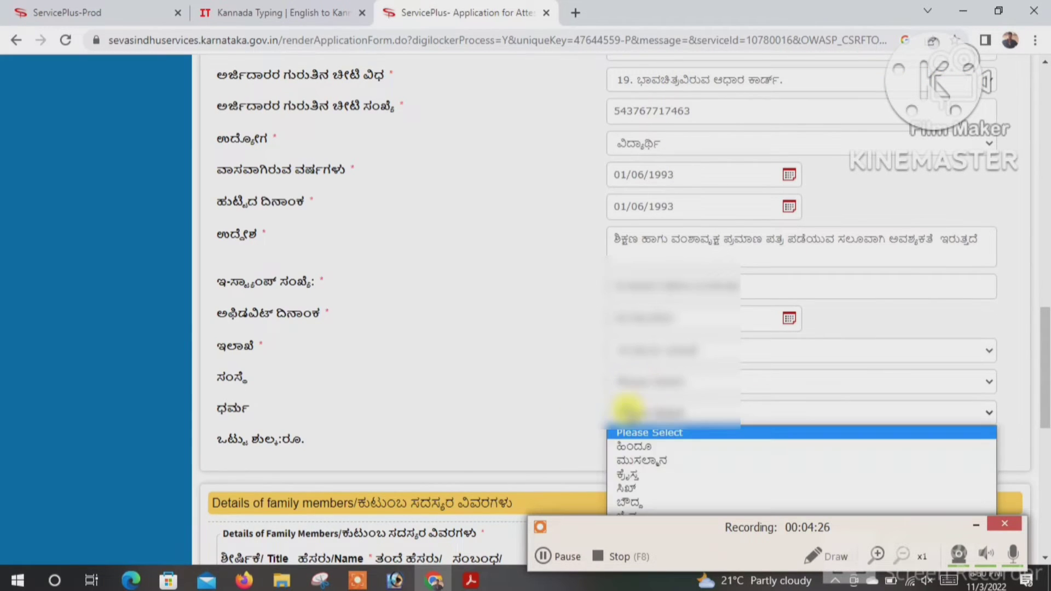
left_click(642, 450)
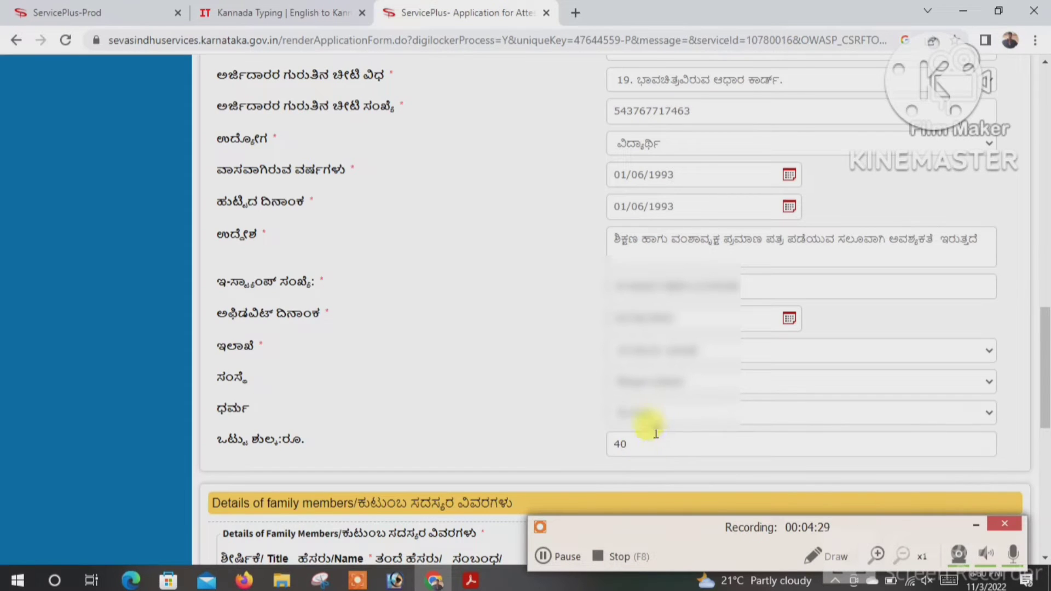
left_click(643, 415)
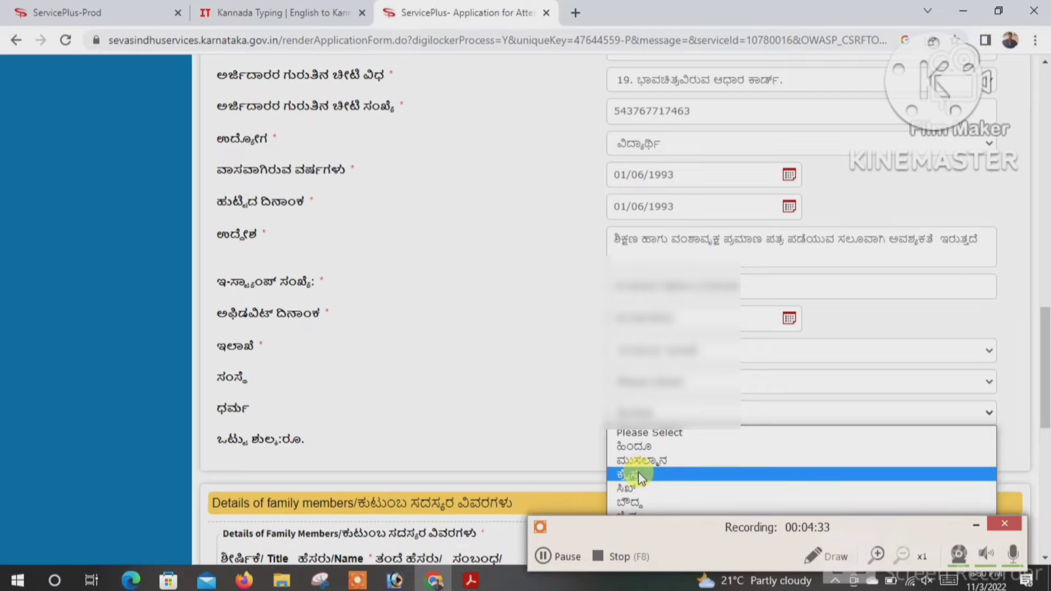
left_click(635, 446)
scroll(608, 430, "down", 1)
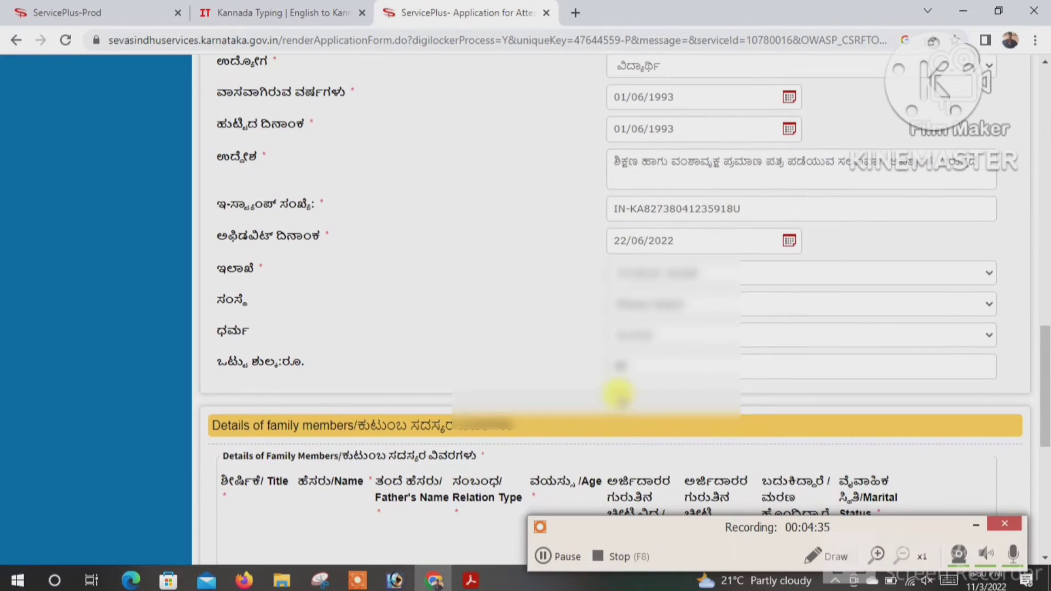
left_click(635, 335)
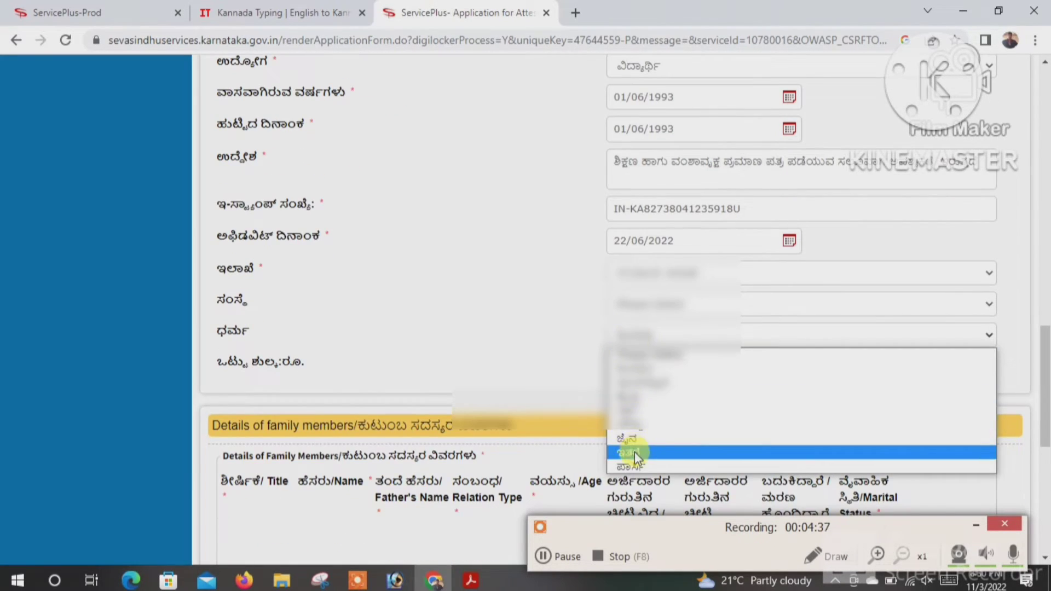
left_click(641, 372)
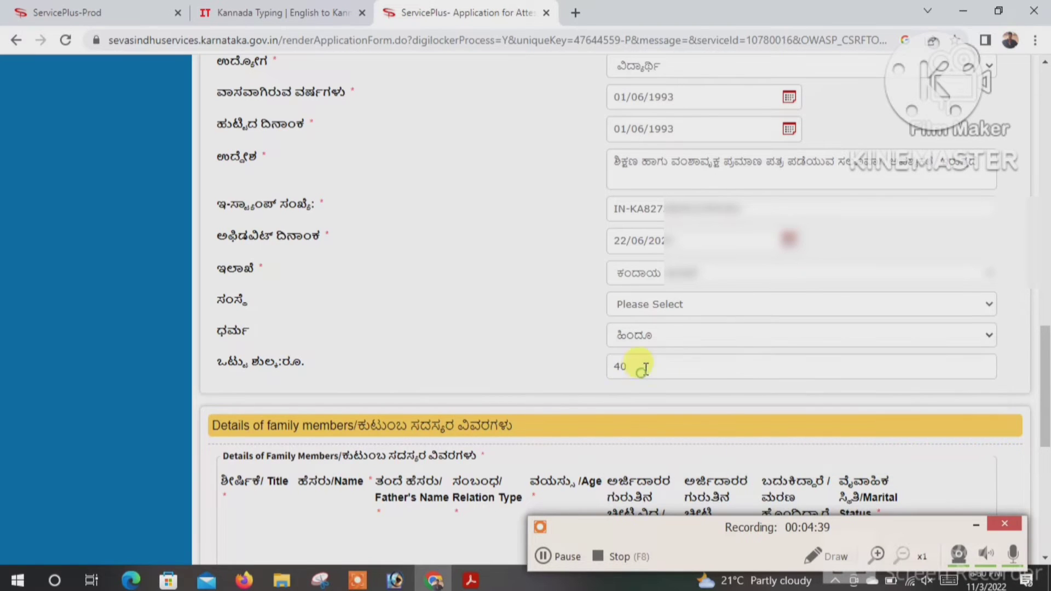
scroll(610, 404, "down", 2)
- Give the first family member title ಶ್ರೀ. and paste in their name, trimming the extra word
left_click(287, 426)
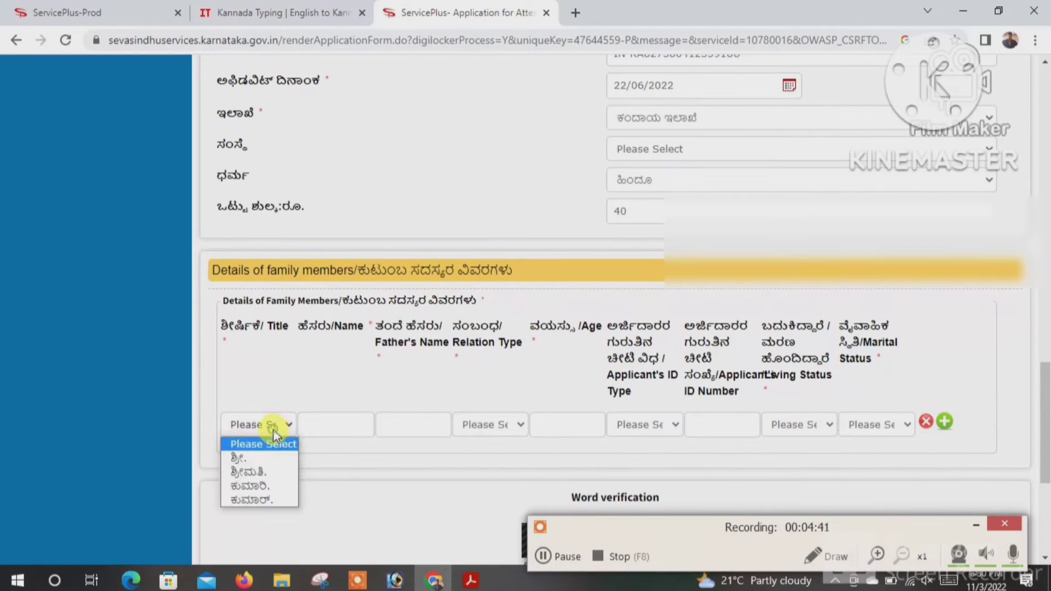
left_click(272, 459)
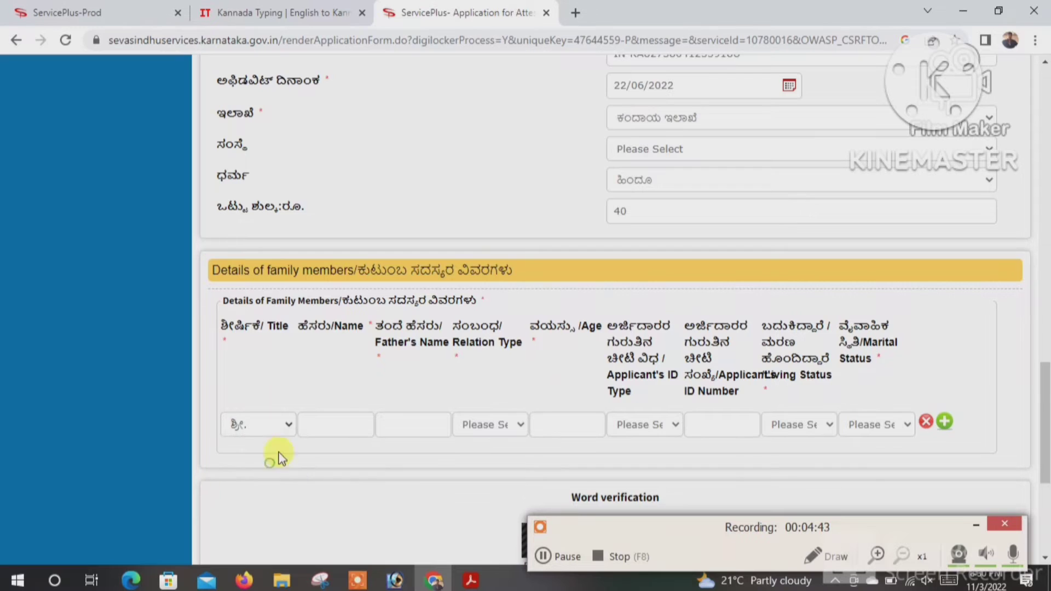
left_click(540, 558)
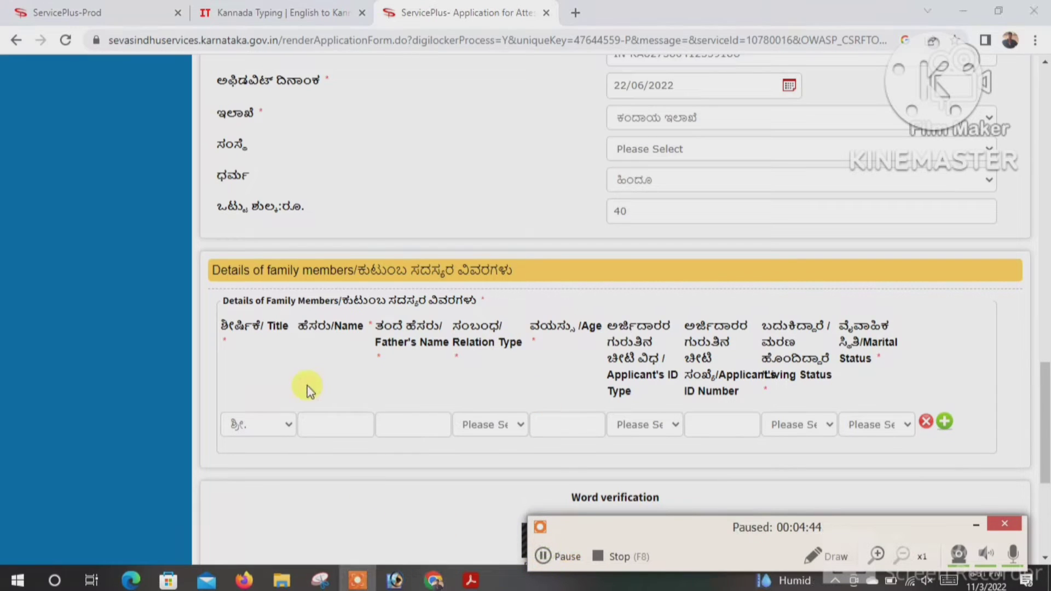
left_click(275, 429)
left_click(328, 422)
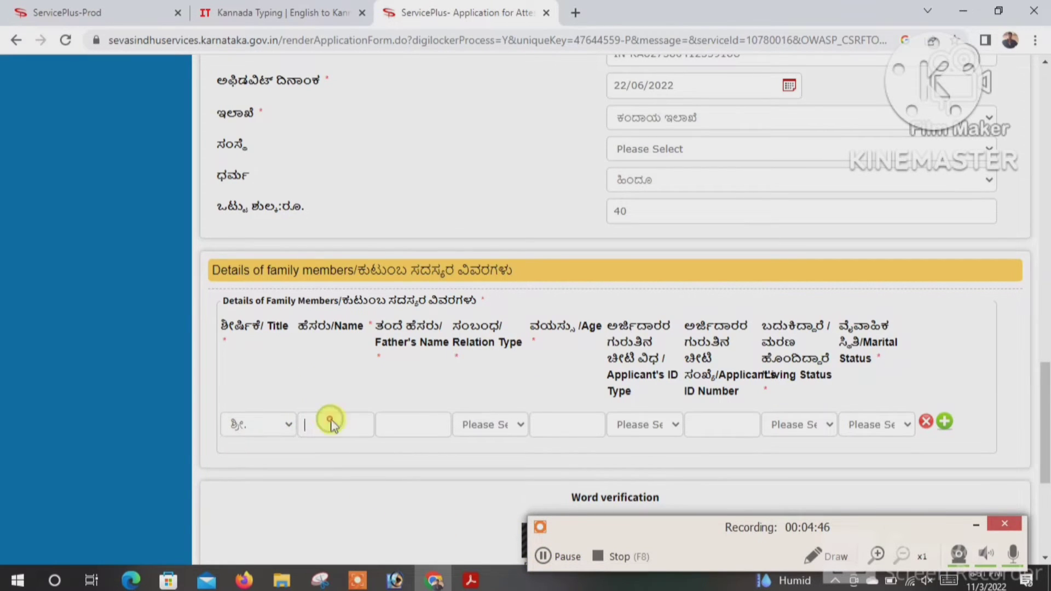
right_click(330, 421)
left_click(397, 297)
left_click_drag(327, 429, 387, 421)
key("BackSpace")
- Enter the father's name, relation type ಅಜ್ಜ and age 79 for the first member
left_click(407, 425)
right_click(406, 423)
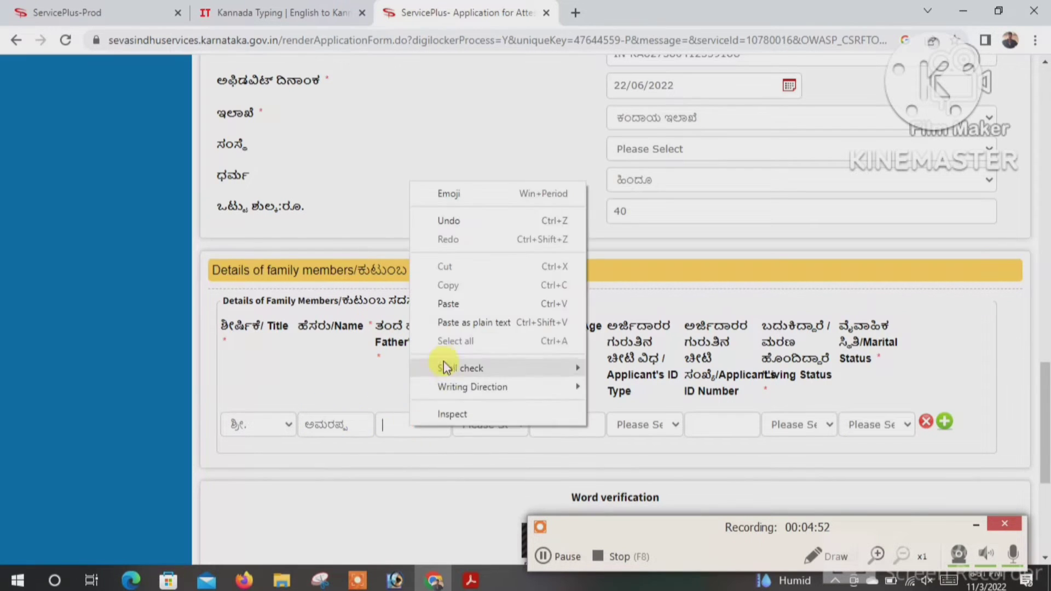
left_click(393, 420)
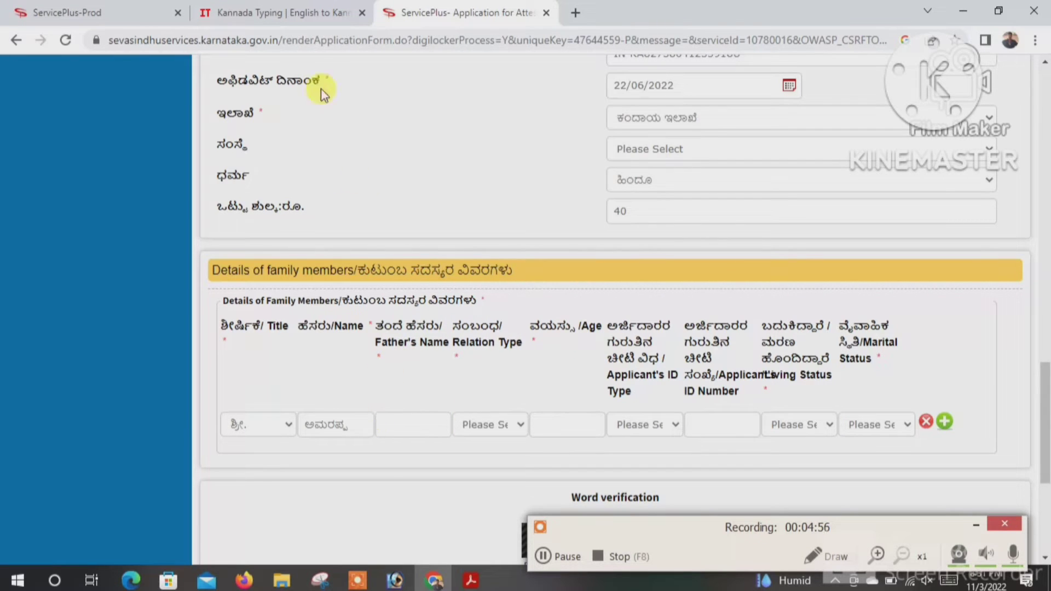
left_click(544, 556)
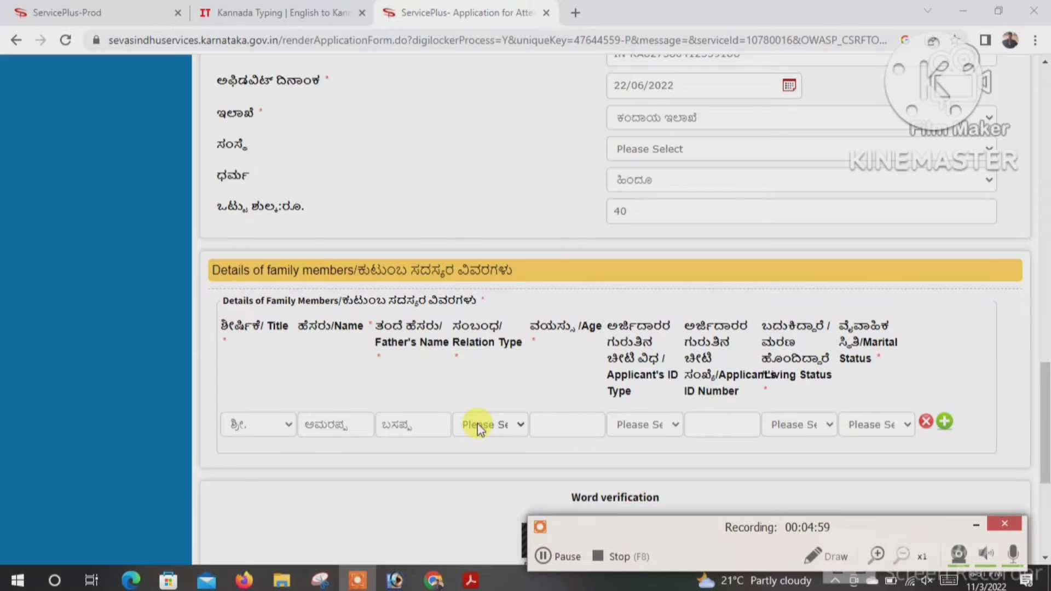
left_click(477, 423)
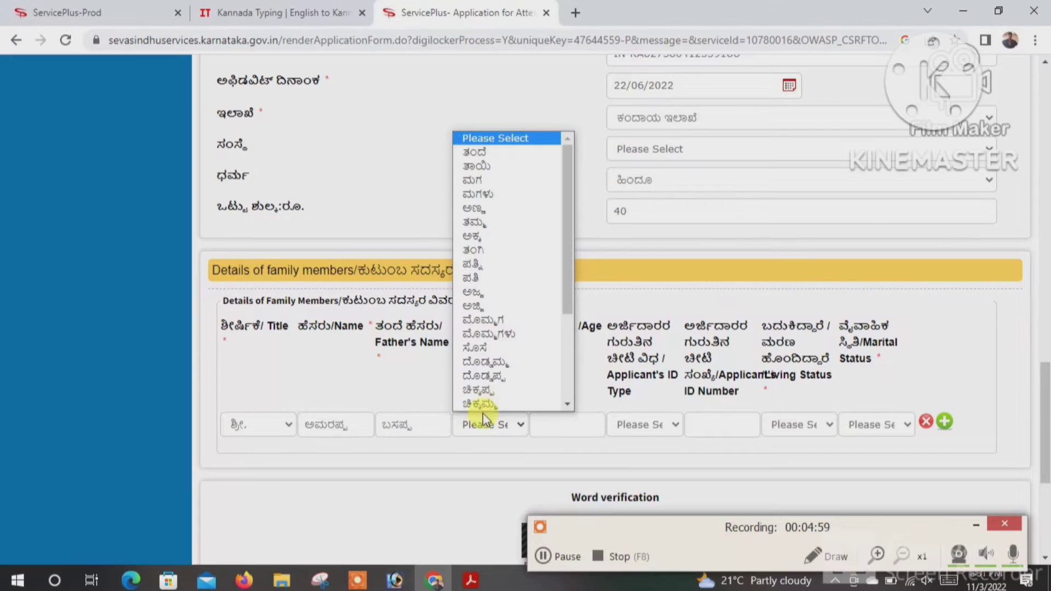
left_click(485, 292)
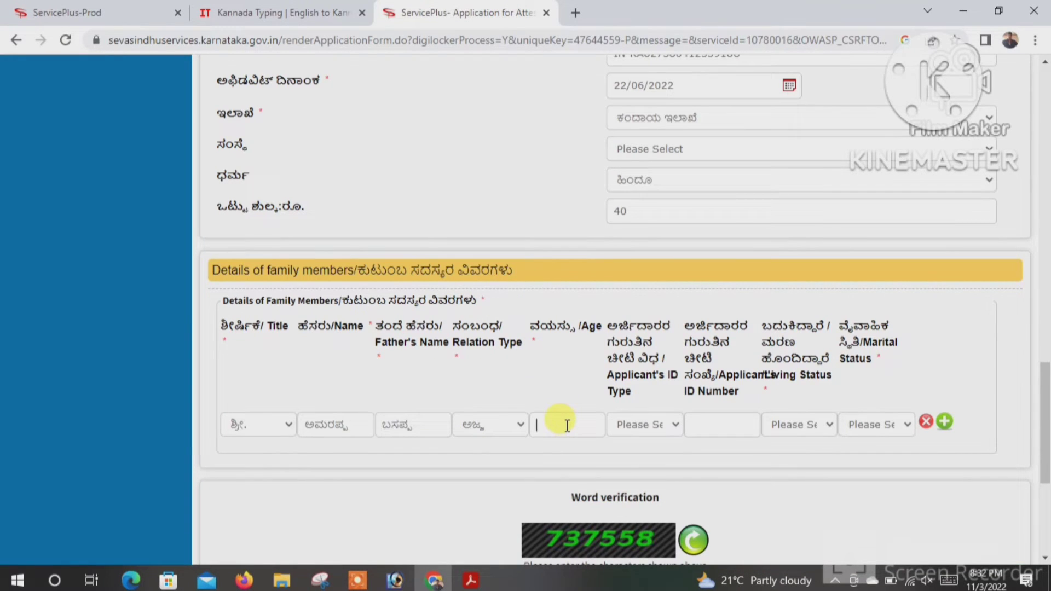
type("79")
- Mark the first member Dead and Married, then add a second family member row
left_click(649, 428)
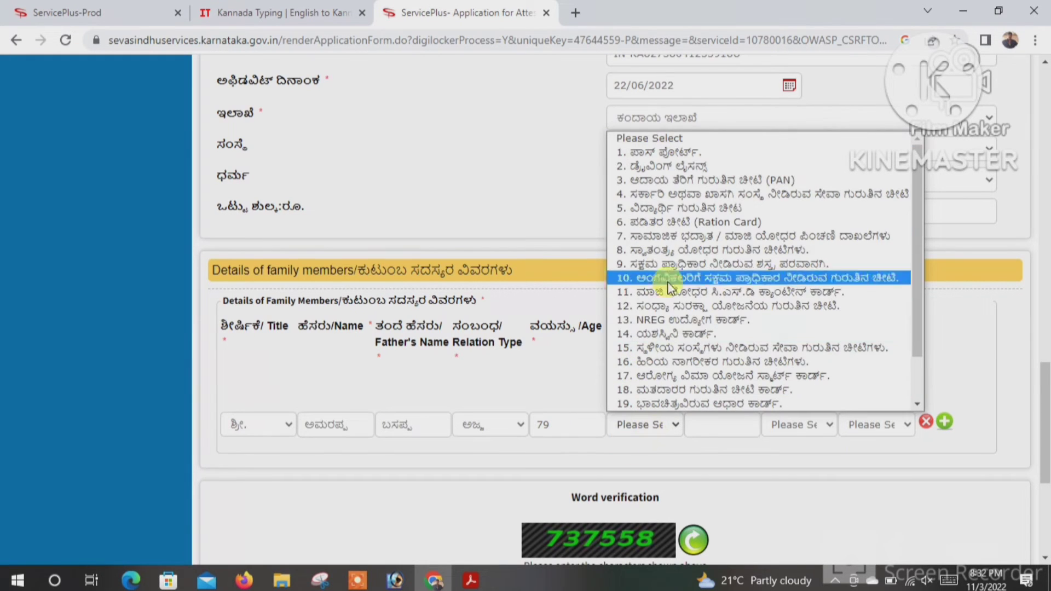
left_click(626, 374)
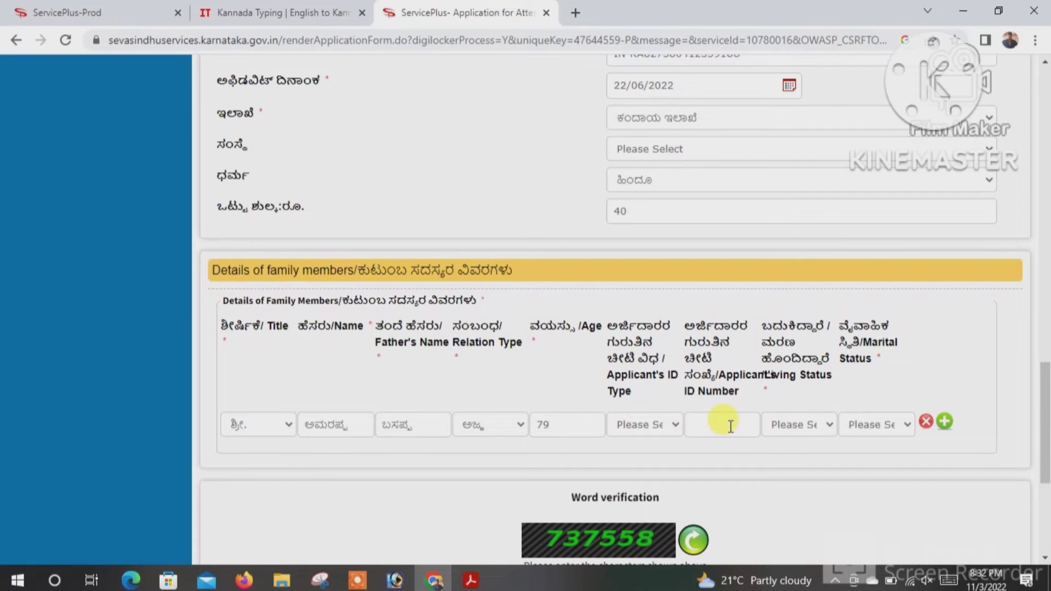
left_click(797, 425)
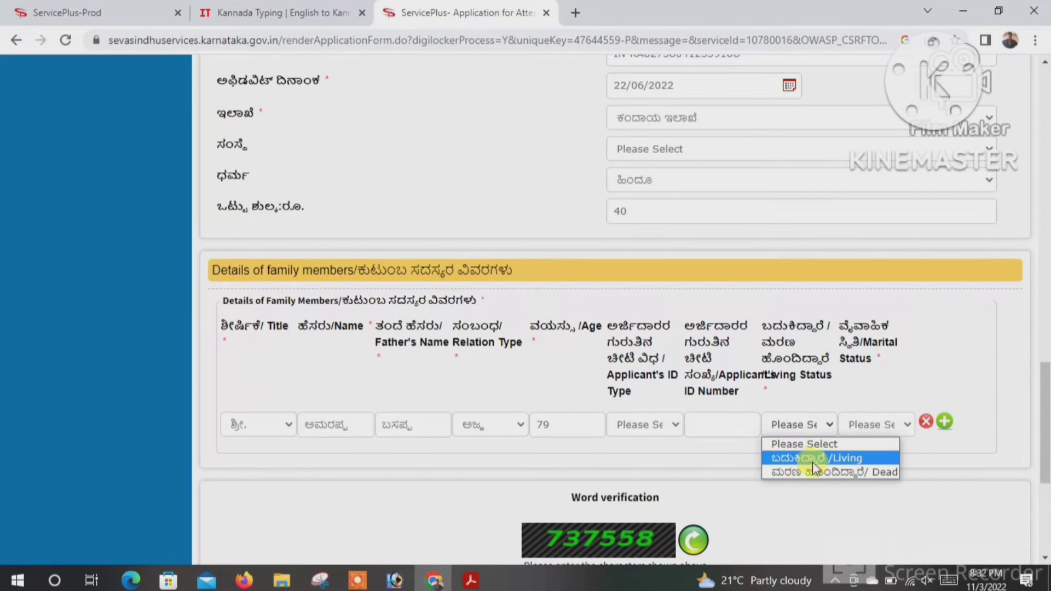
left_click(824, 472)
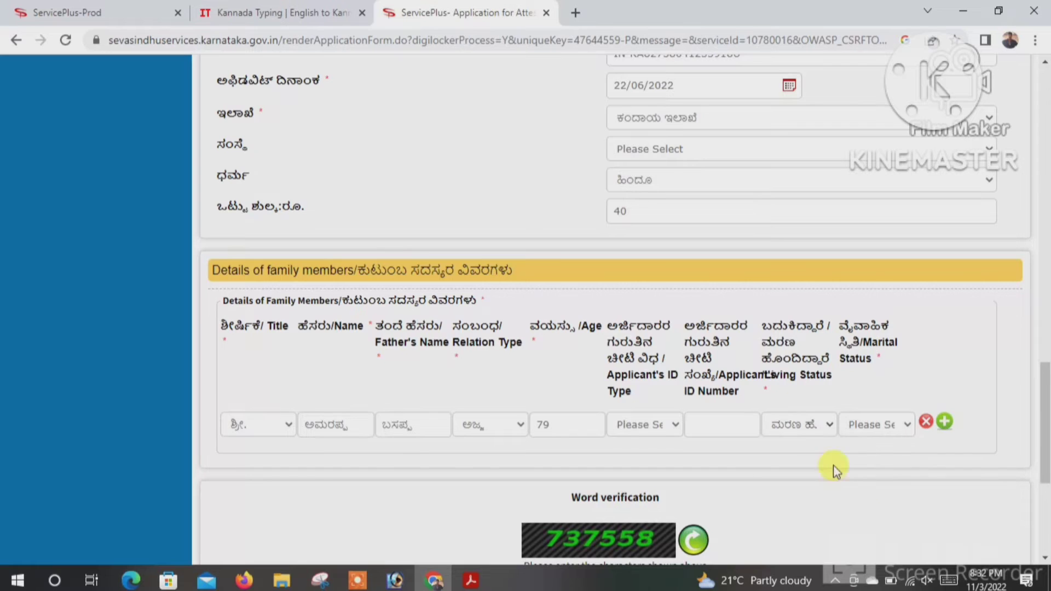
left_click(872, 429)
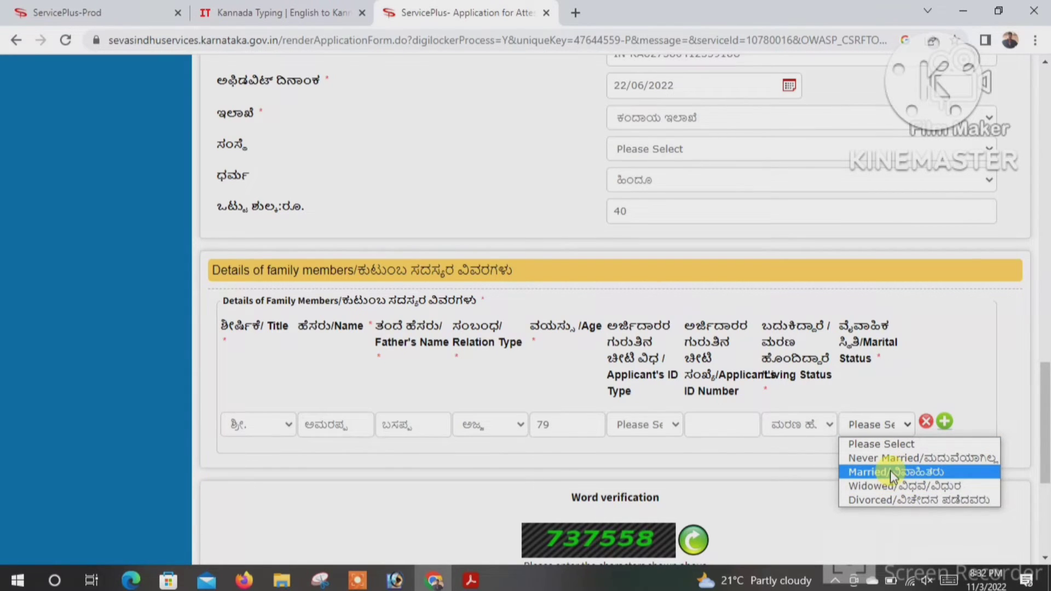
left_click(890, 470)
left_click(882, 428)
left_click(881, 470)
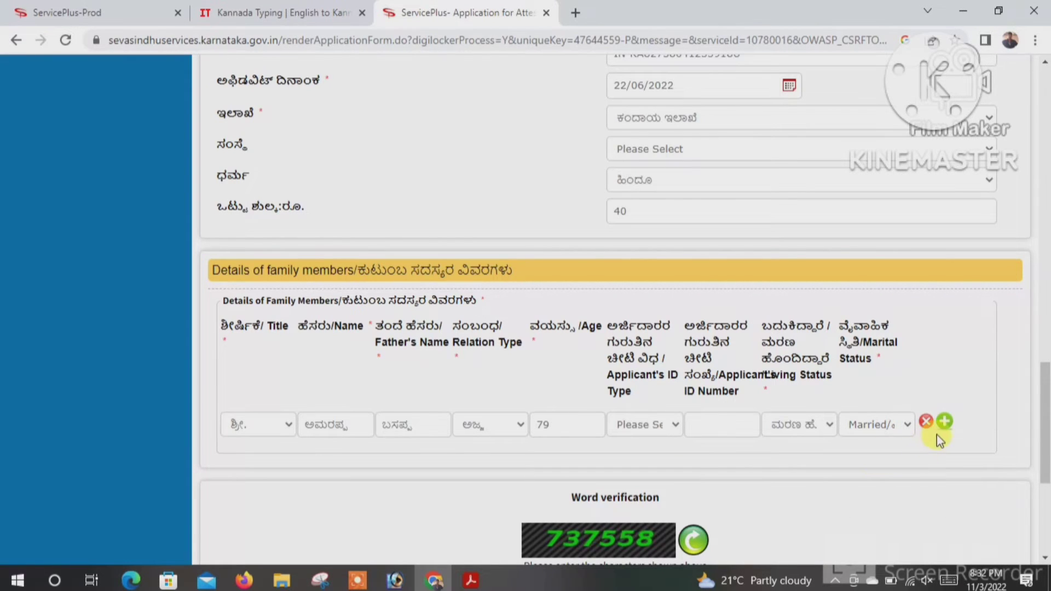
left_click(663, 426)
left_click(728, 450)
left_click(738, 431)
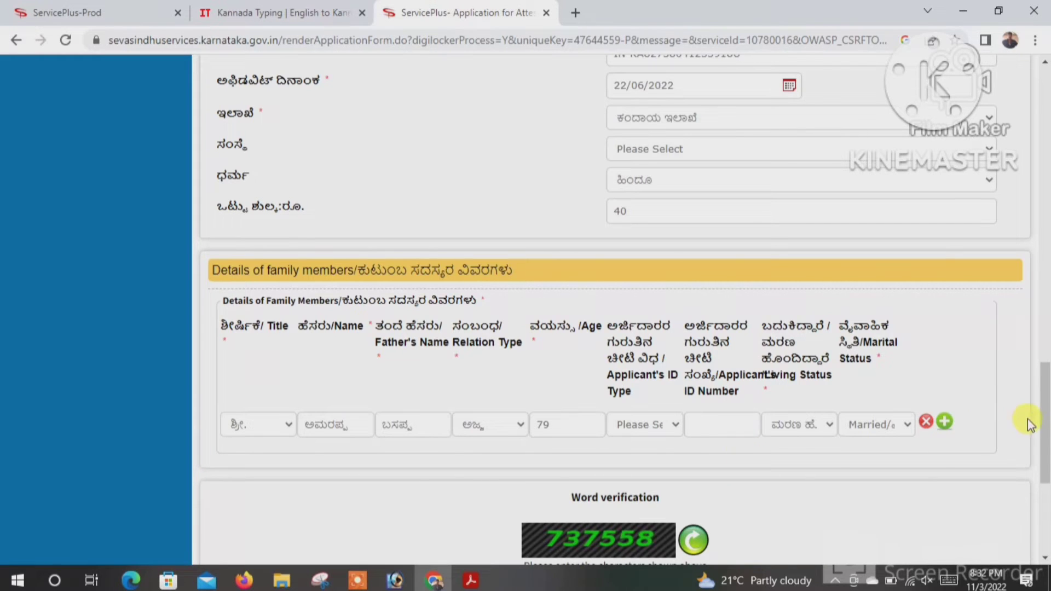
left_click(945, 422)
- Give row 2 title ಶ್ರೀಮತಿ., relation type ಅಜ್ಜಿ and age 68
left_click(274, 458)
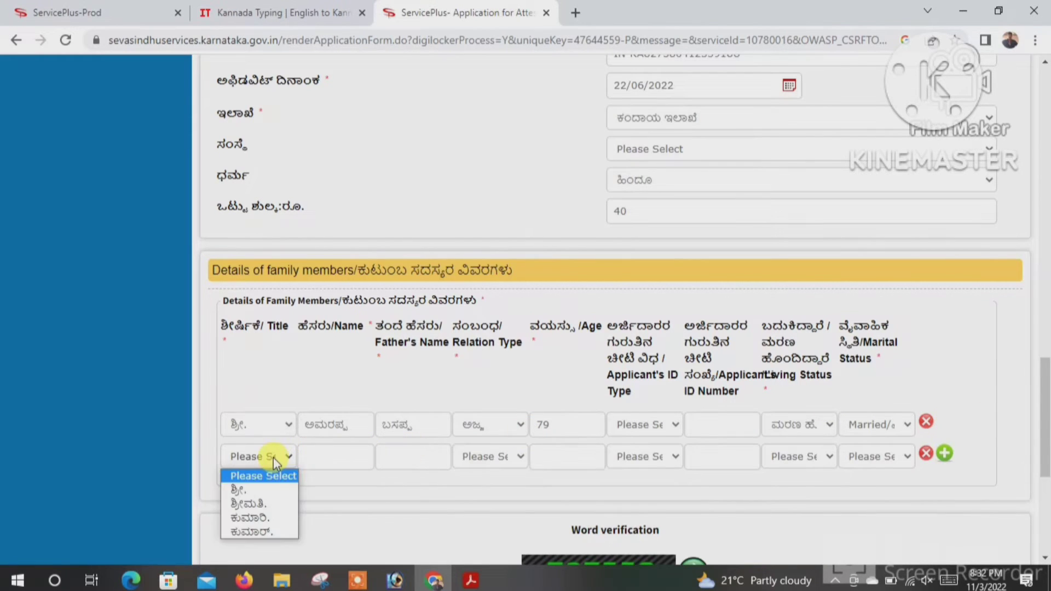
left_click(260, 503)
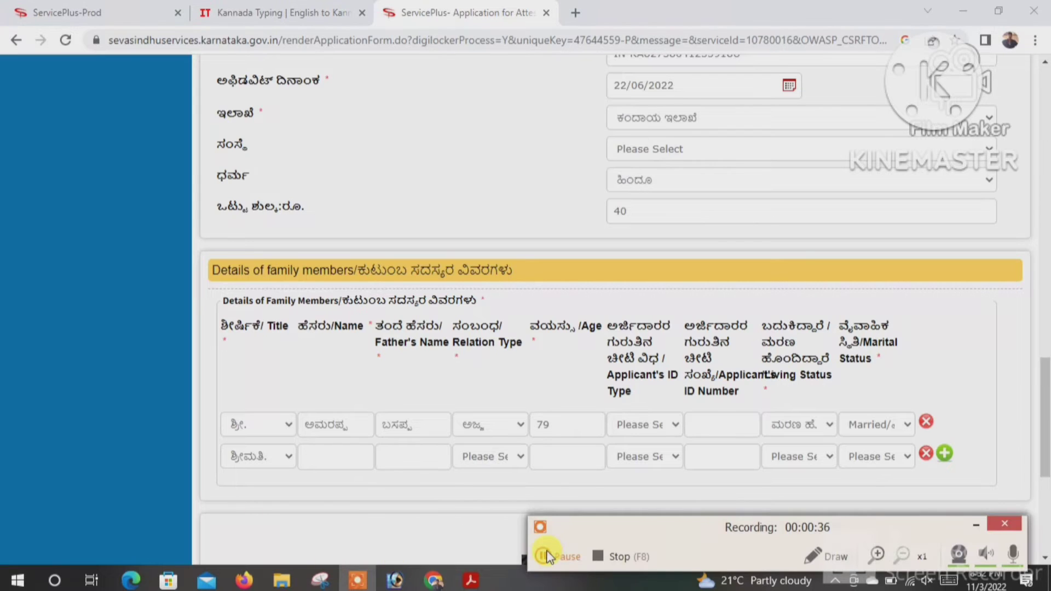
left_click(487, 457)
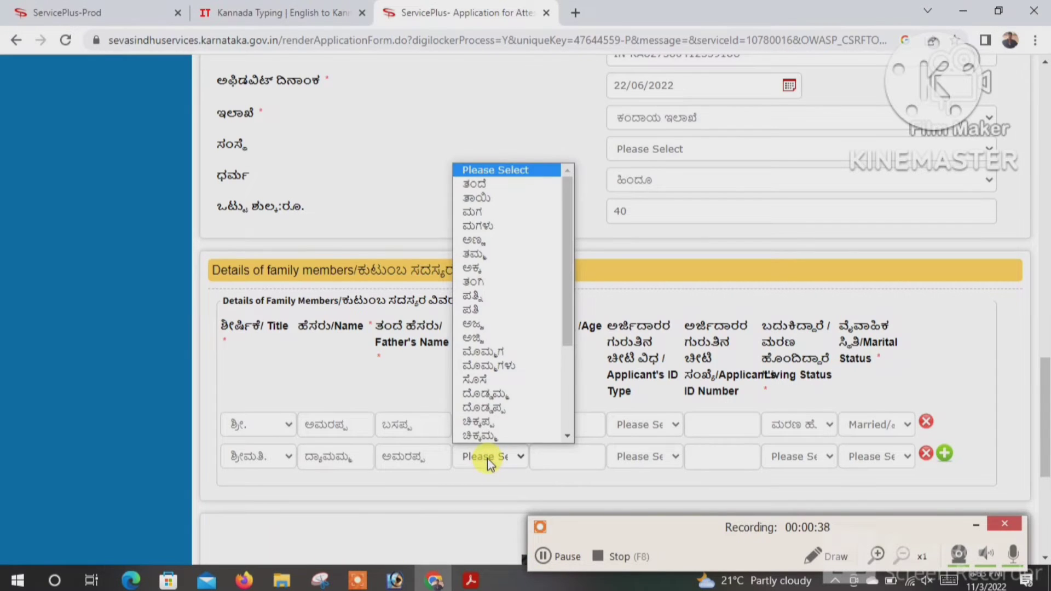
left_click(405, 457)
left_click(386, 458)
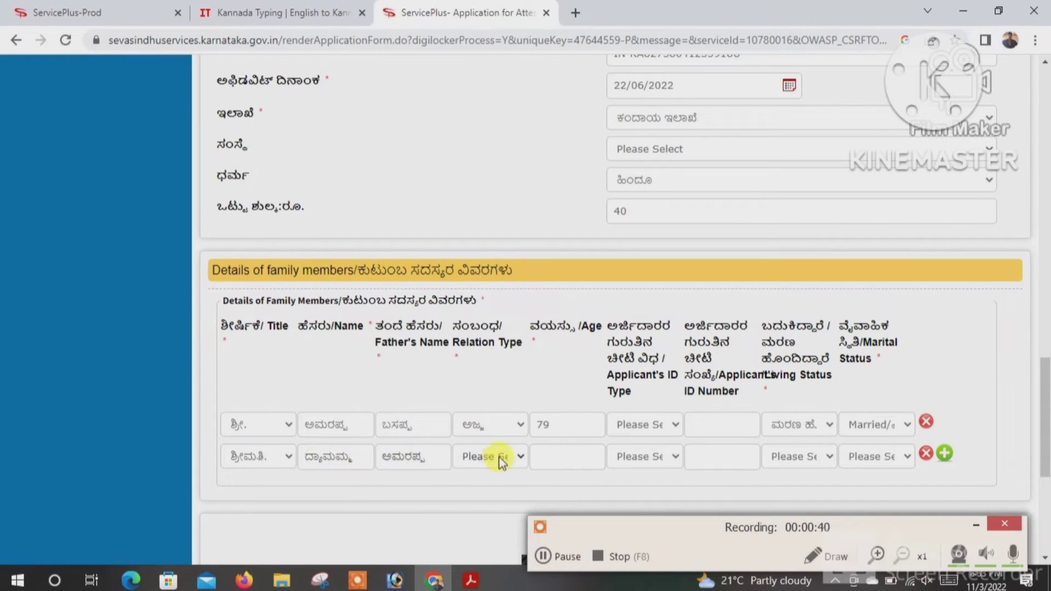
left_click(500, 460)
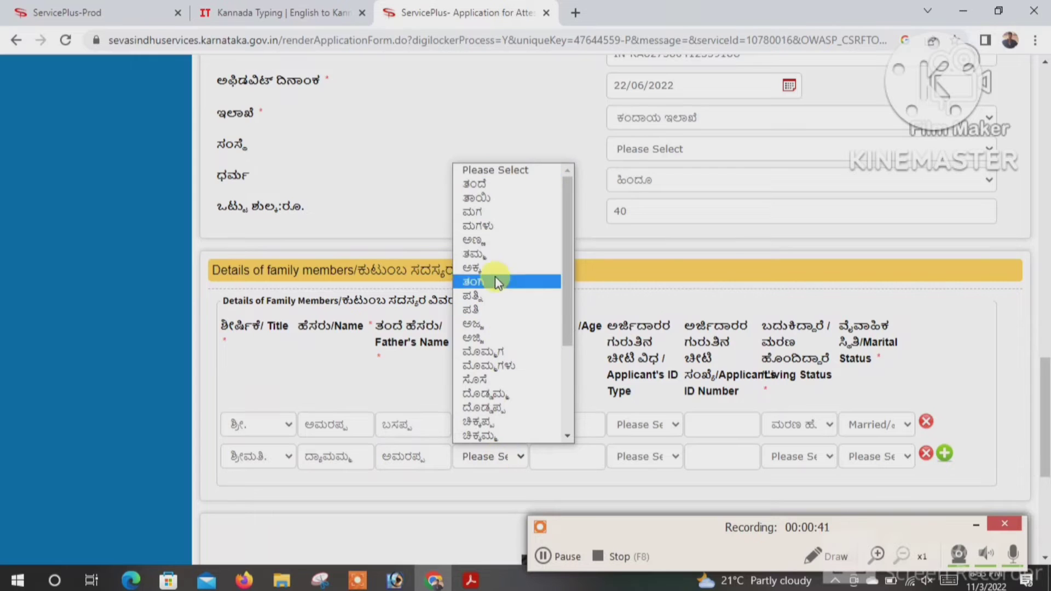
left_click(485, 338)
left_click(550, 450)
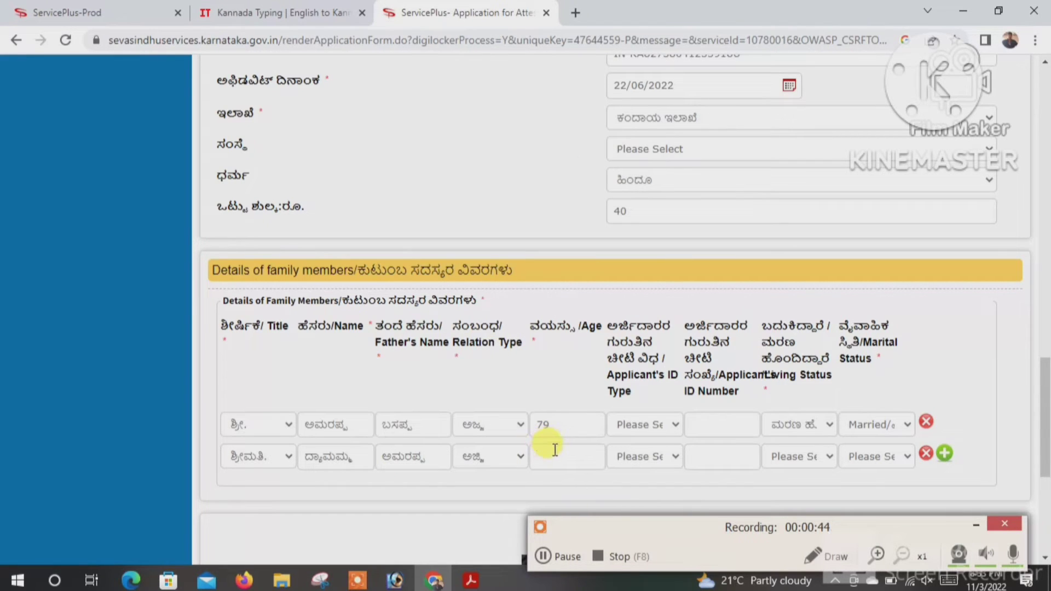
type("68")
- Choose ID type 19 for the second member and mark her as living
left_click(659, 463)
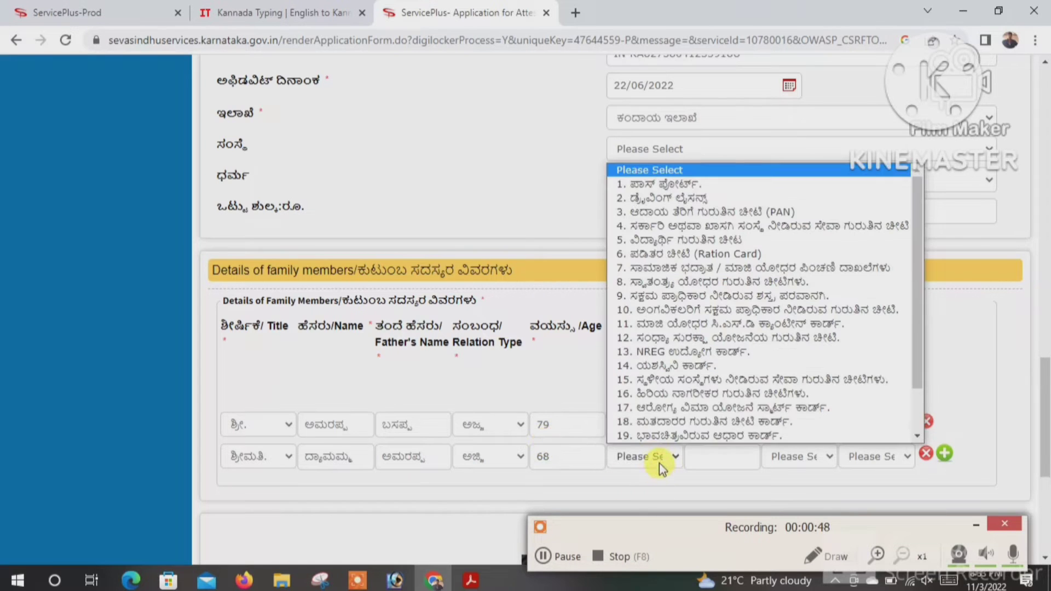
scroll(659, 377, "down", 1)
scroll(679, 439, "down", 1)
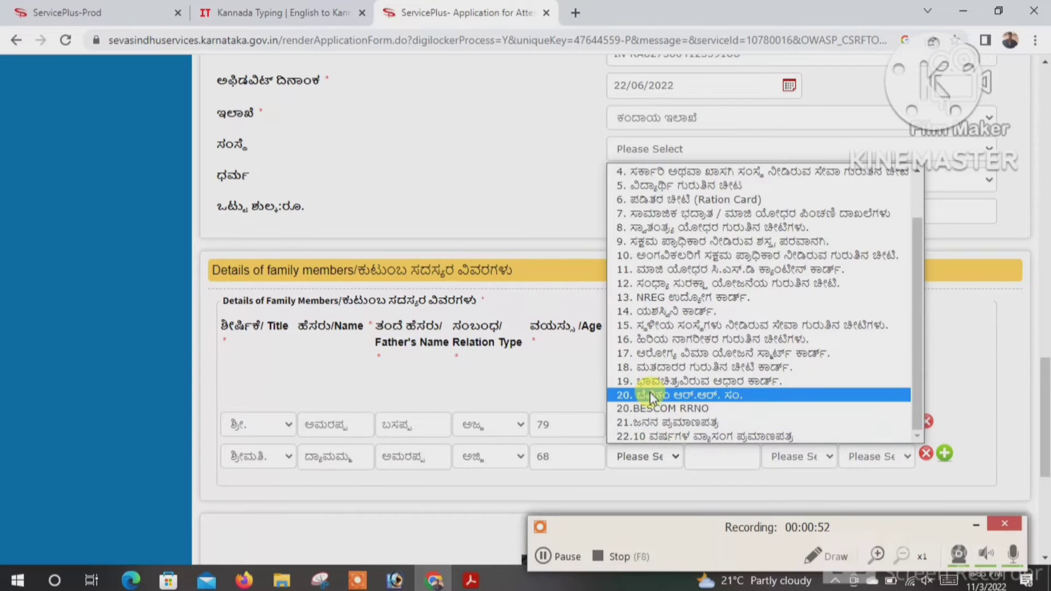
left_click(668, 382)
left_click(708, 465)
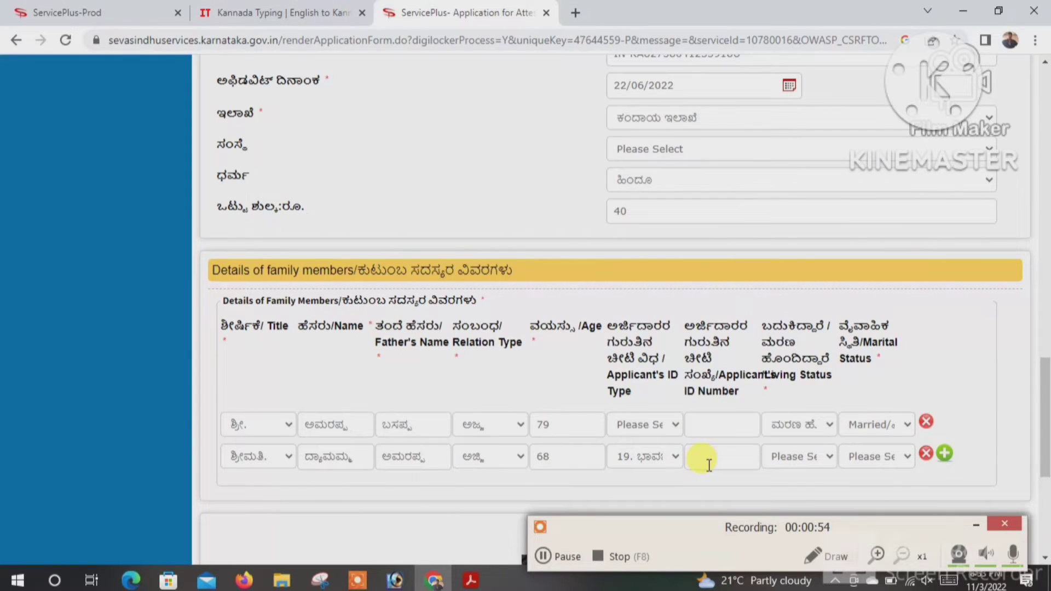
left_click(814, 463)
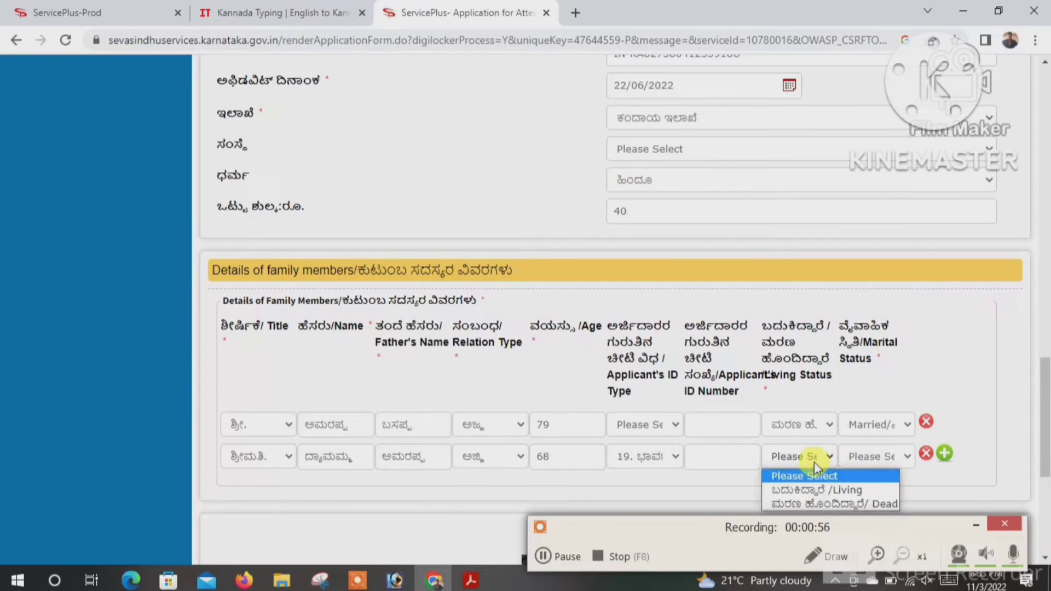
left_click(819, 490)
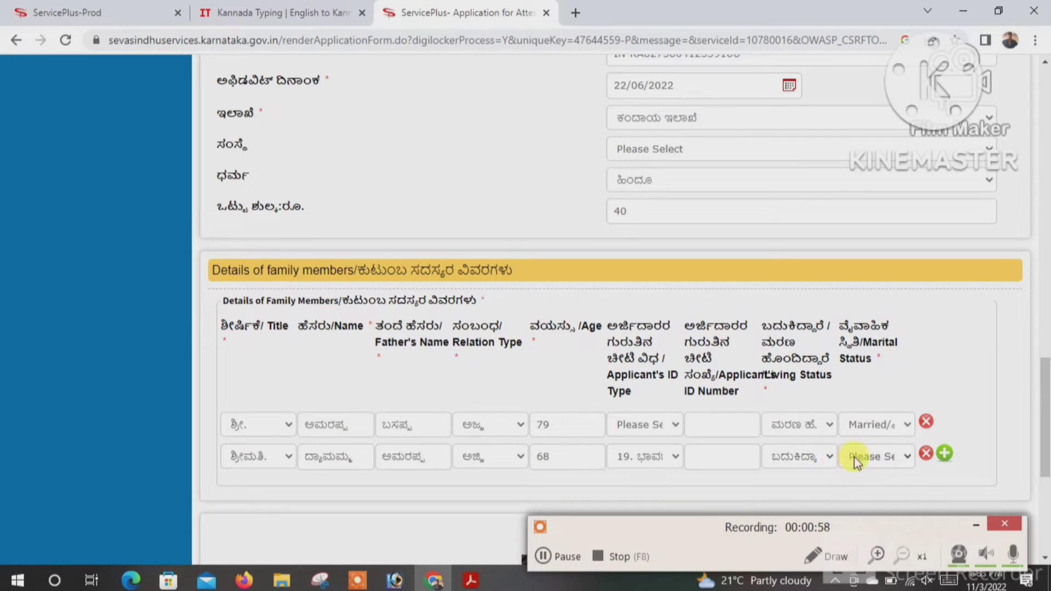
- Set the second member's marital status to Widowed and enter her ID number
left_click(856, 458)
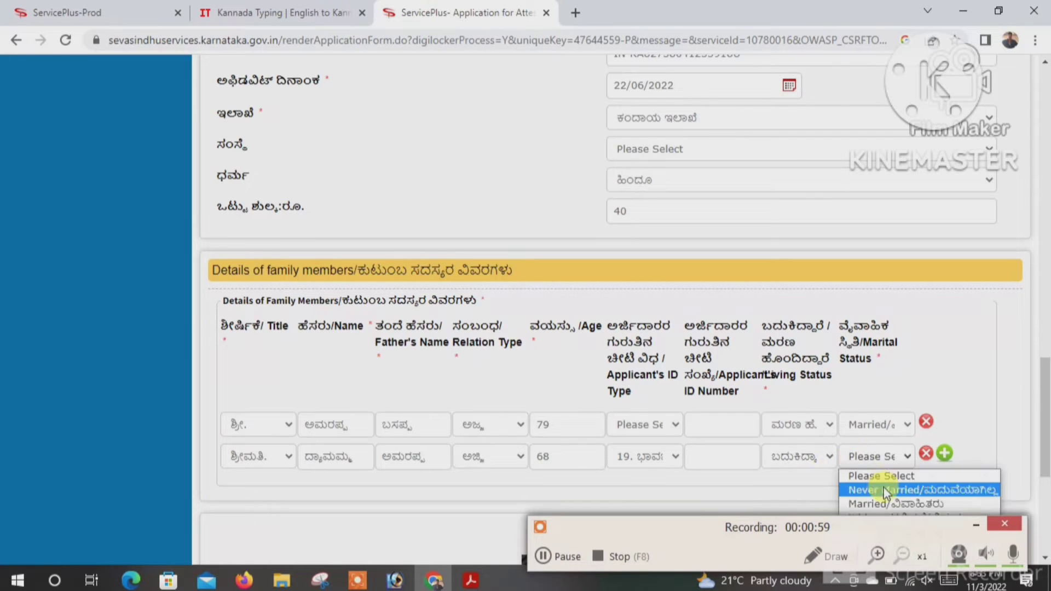
left_click(977, 528)
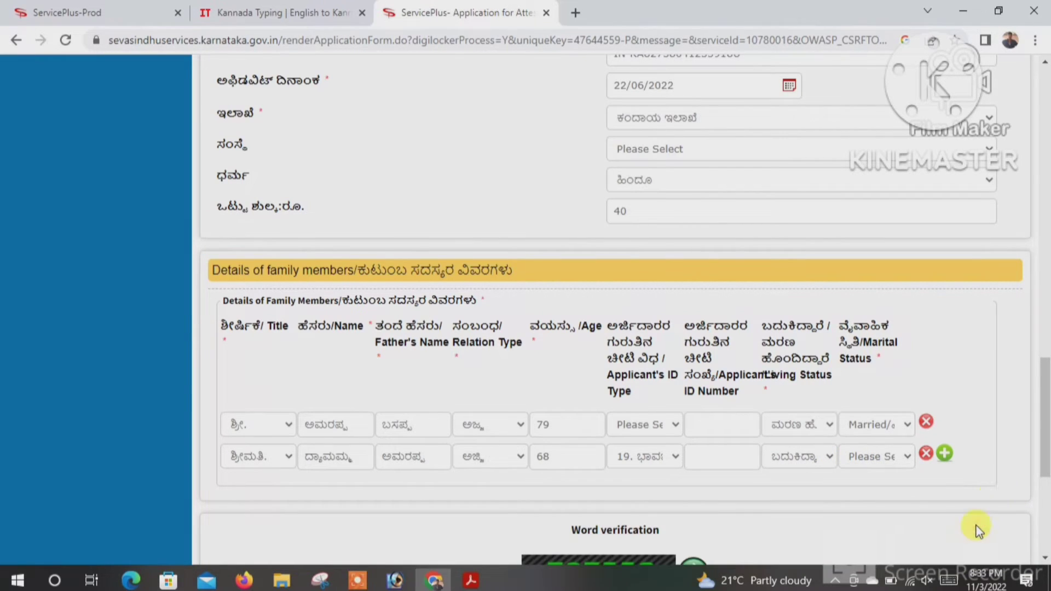
left_click(872, 462)
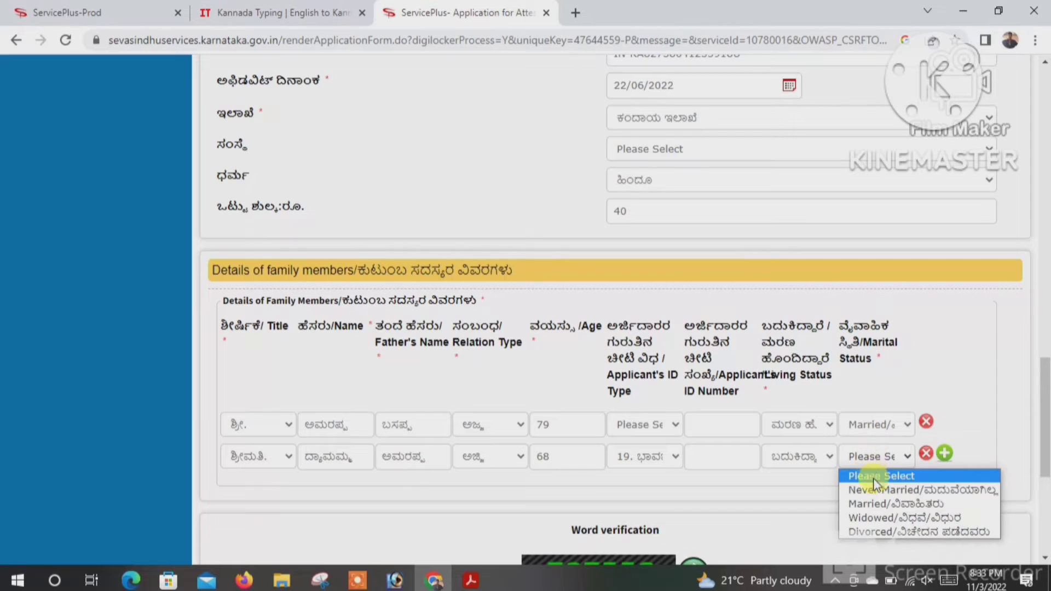
left_click(890, 517)
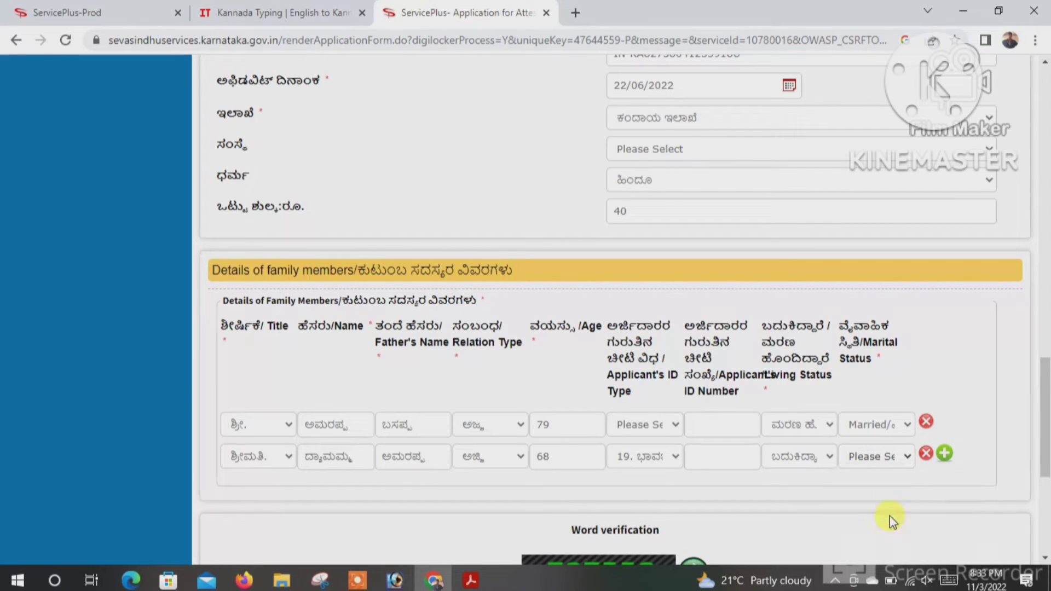
left_click(693, 458)
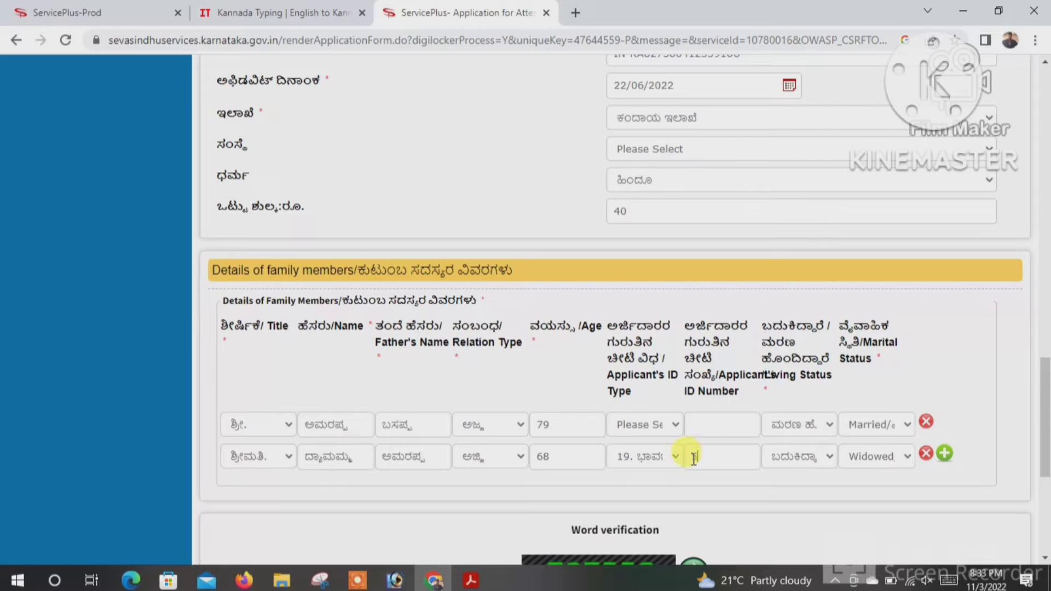
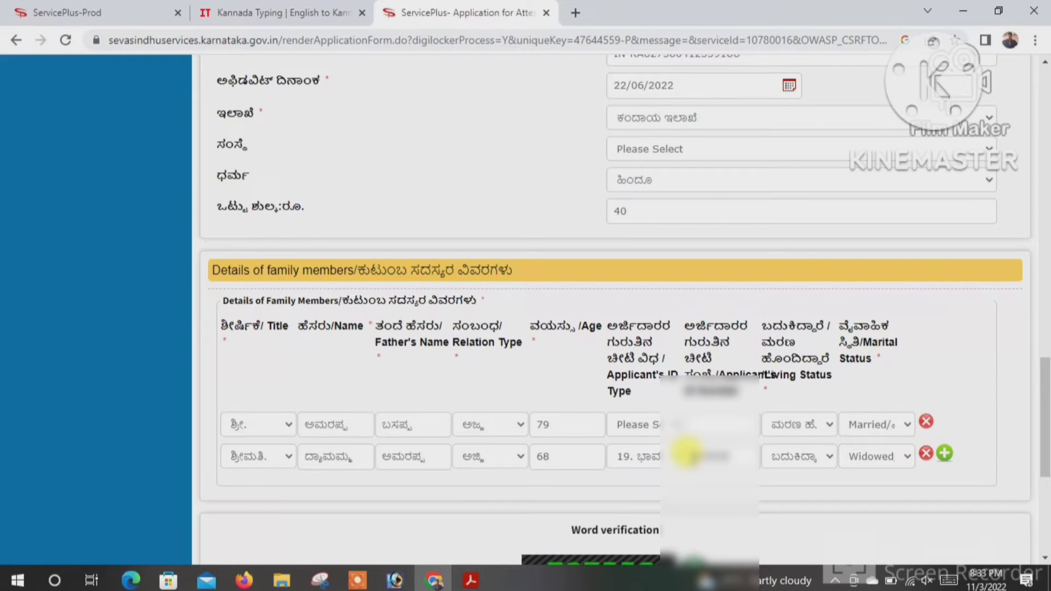
type("????")
scroll(739, 443, "down", 1)
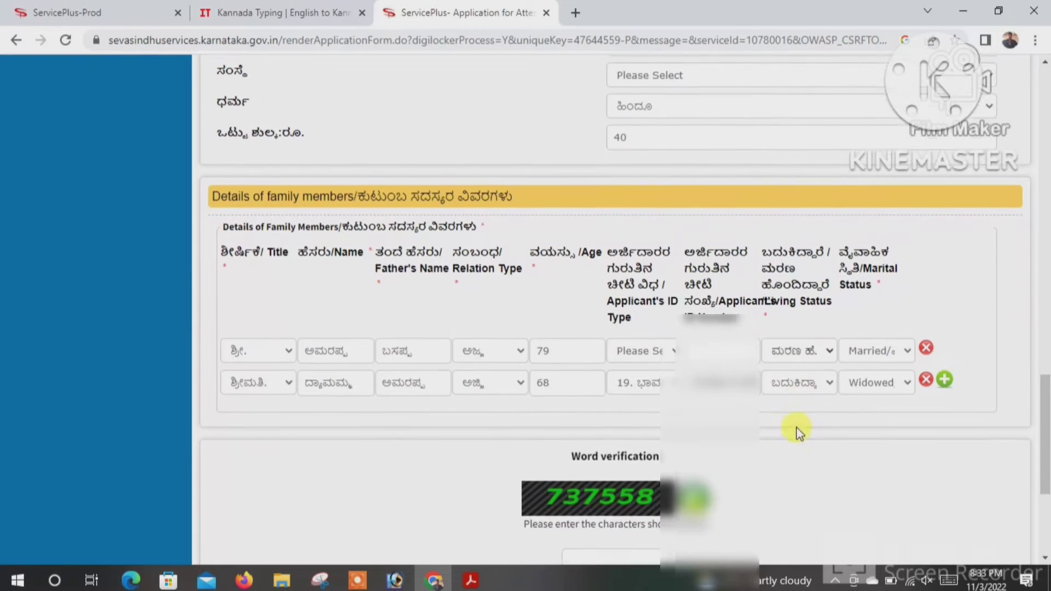
- Add a new family row and set the third member's relation to ತಂದೆ (father)
left_click(946, 376)
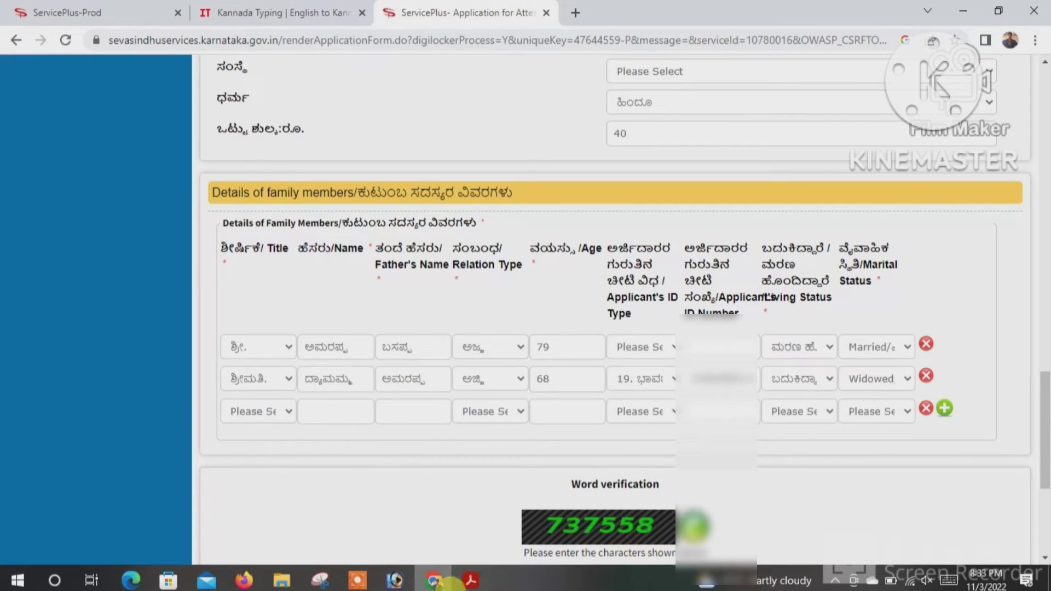
left_click(353, 582)
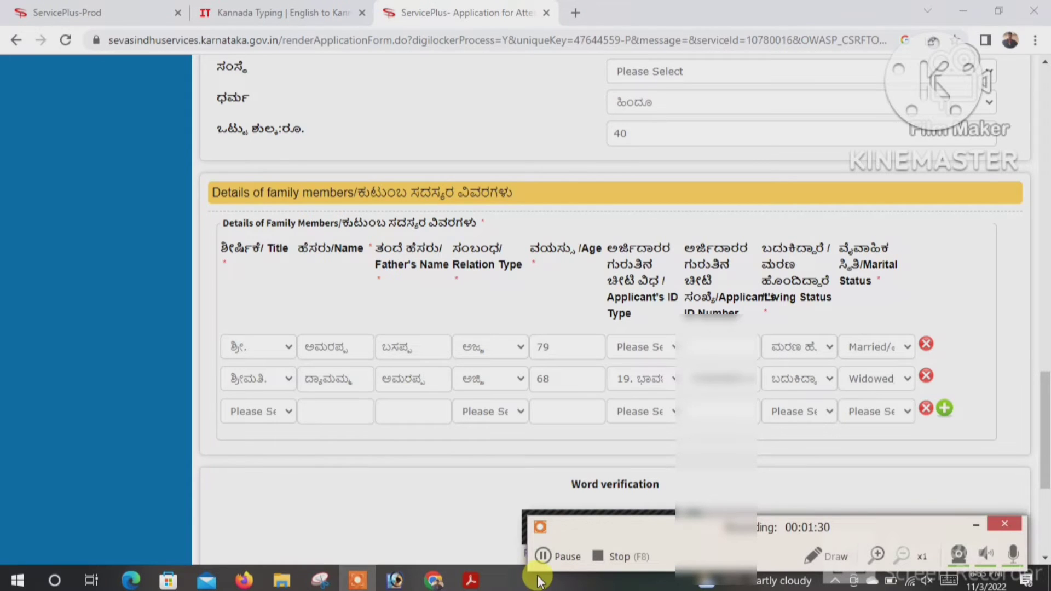
left_click(544, 557)
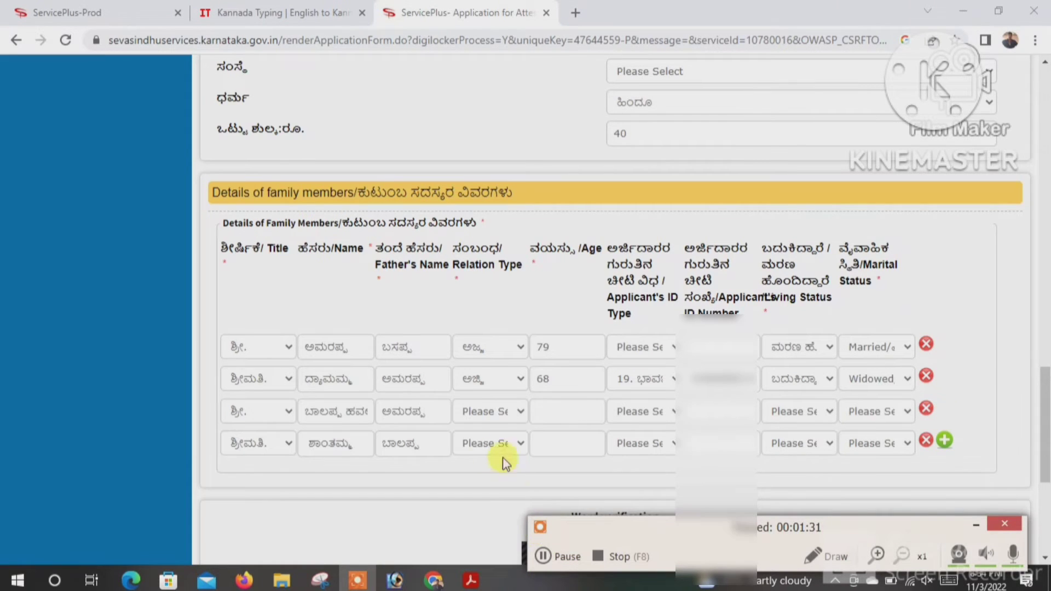
left_click(480, 419)
scroll(491, 332, "down", 1)
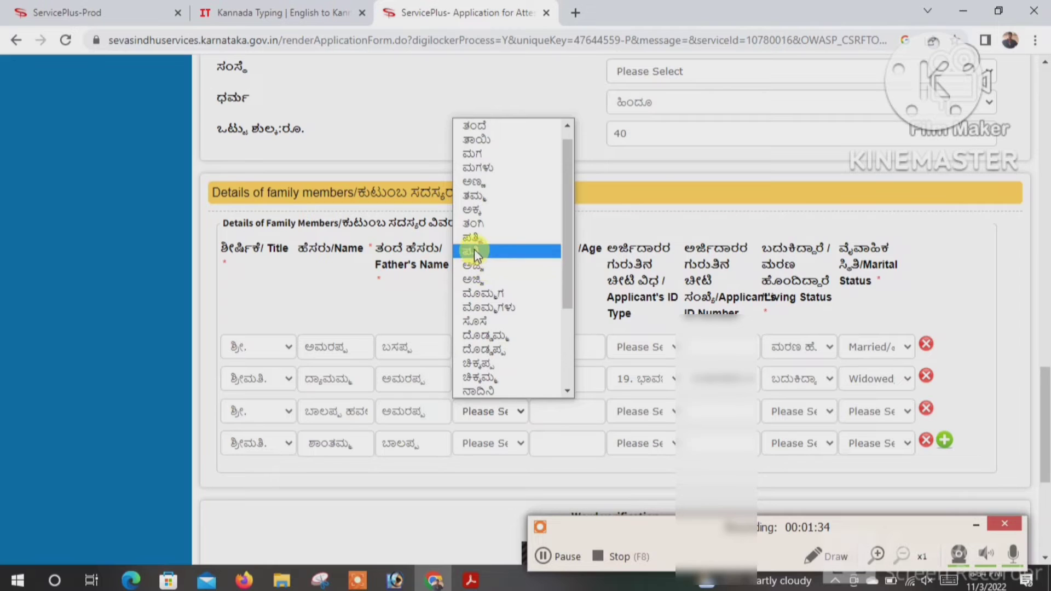
left_click(463, 126)
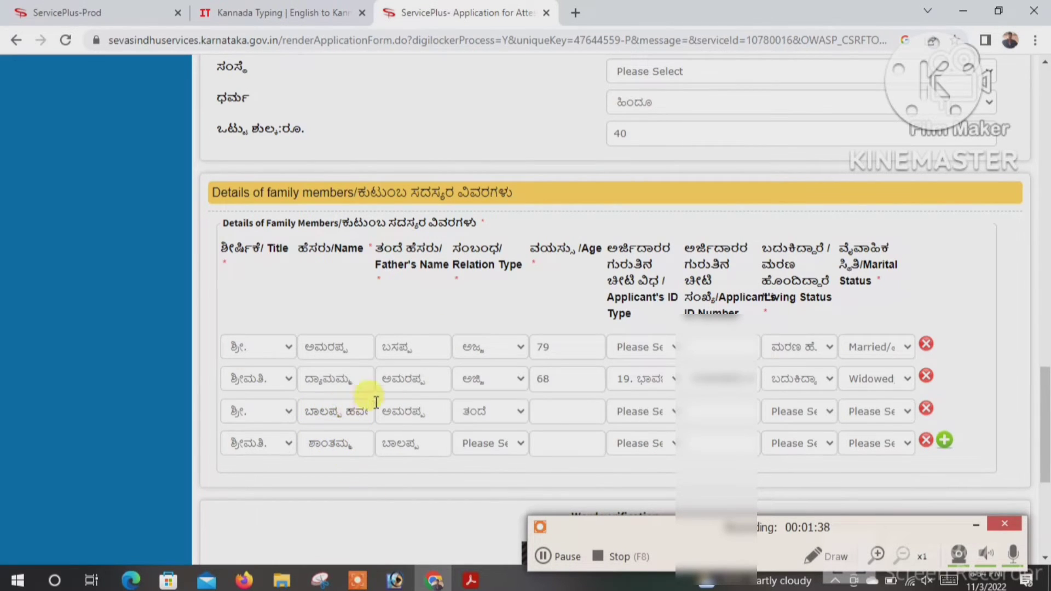
- Give the father age 50, ID type 19 with his ID number, Living and Married
left_click(588, 414)
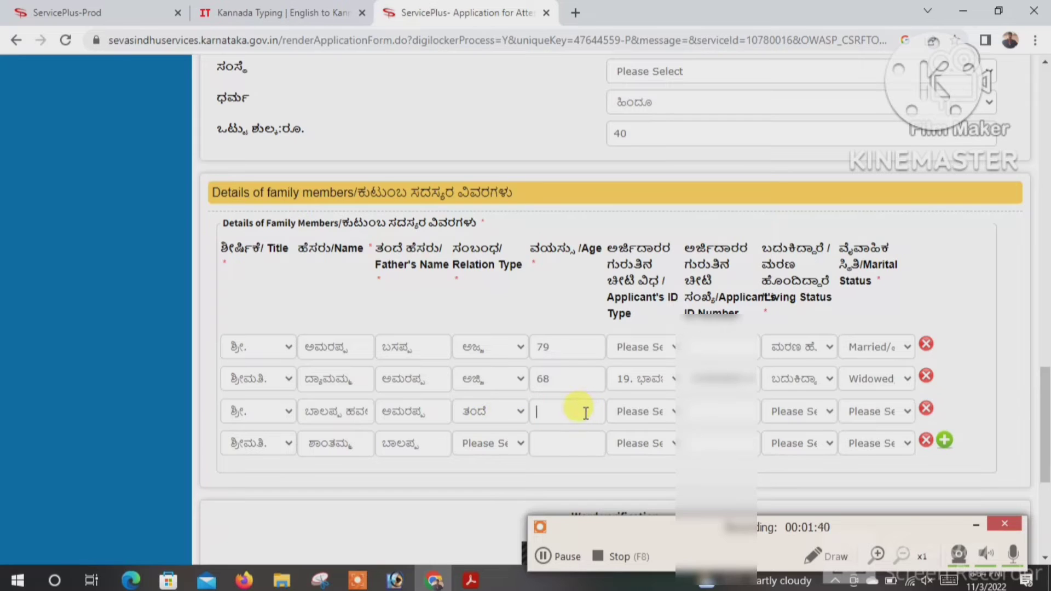
type("5")
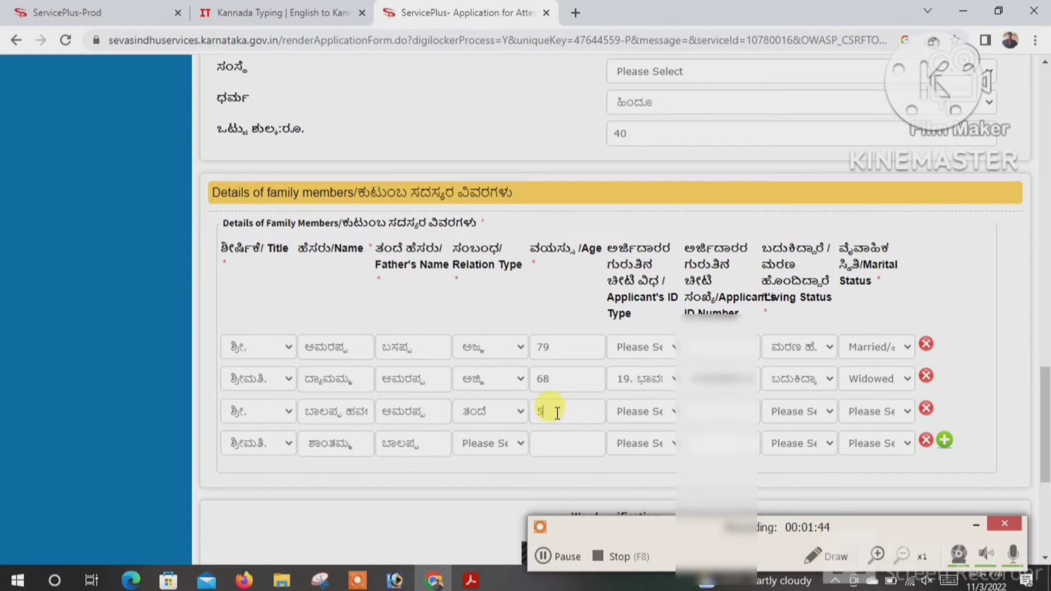
type("0")
left_click(635, 412)
left_click(689, 390)
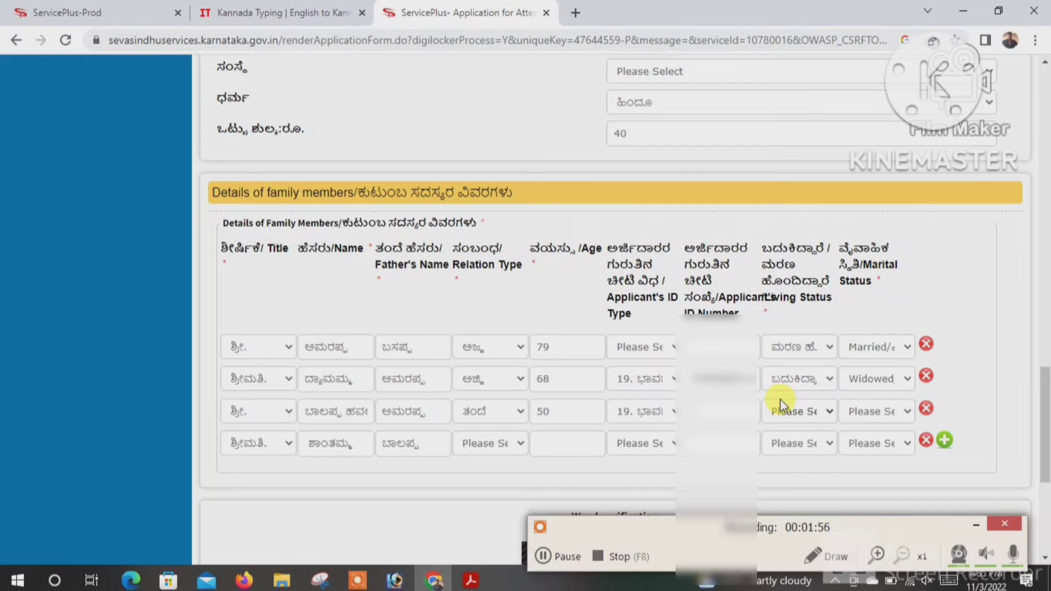
type("****")
type("******")
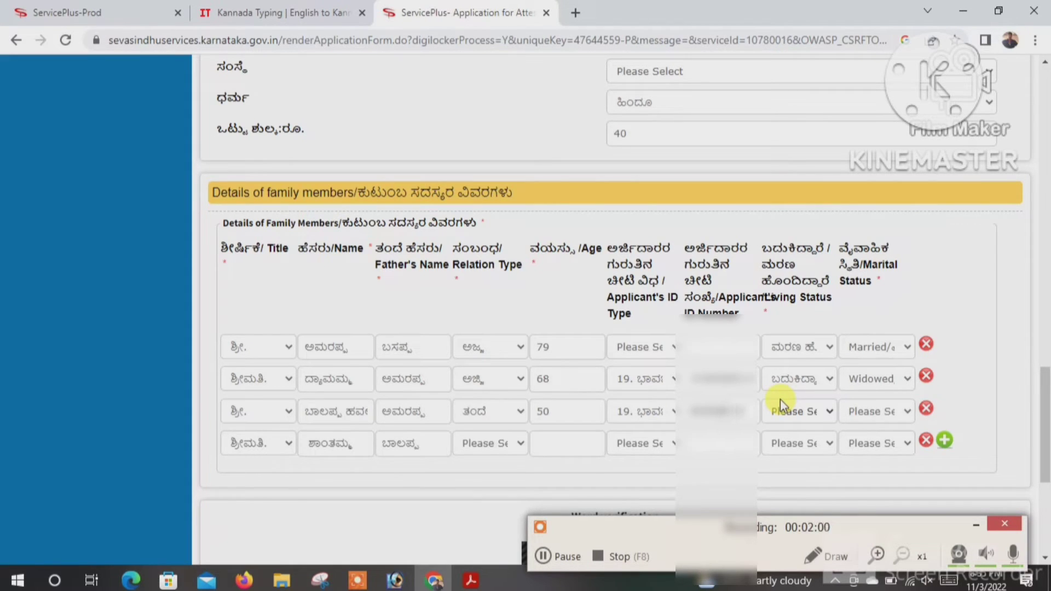
type("****")
left_click(798, 411)
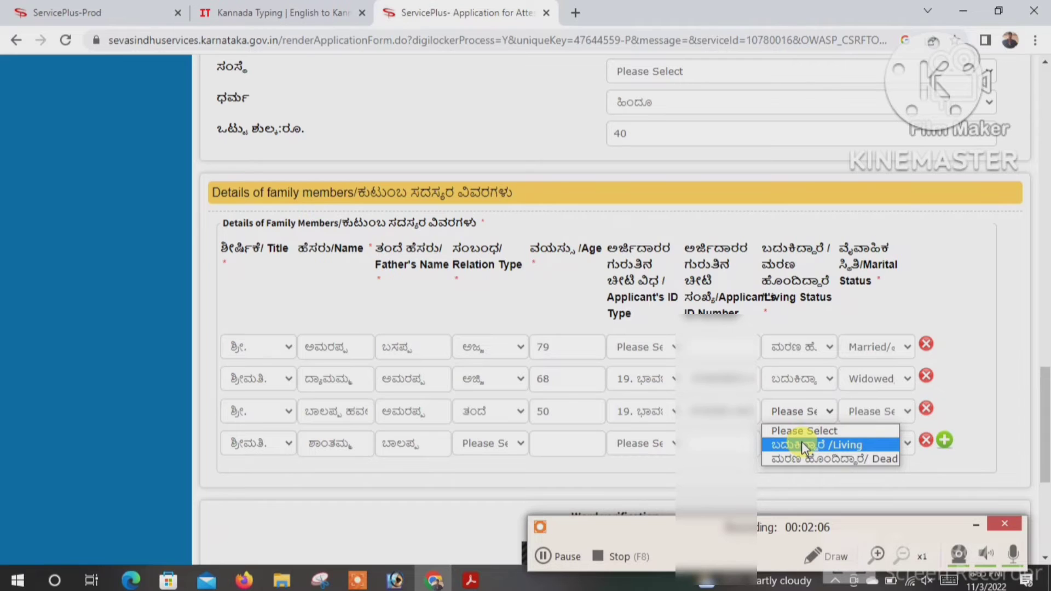
left_click(801, 442)
left_click(870, 414)
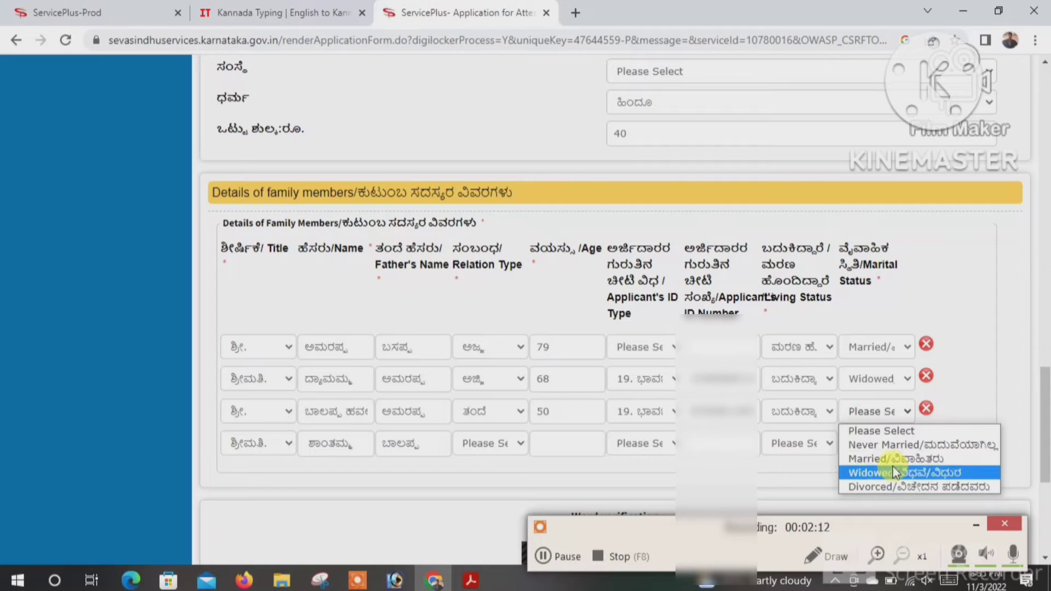
left_click(892, 459)
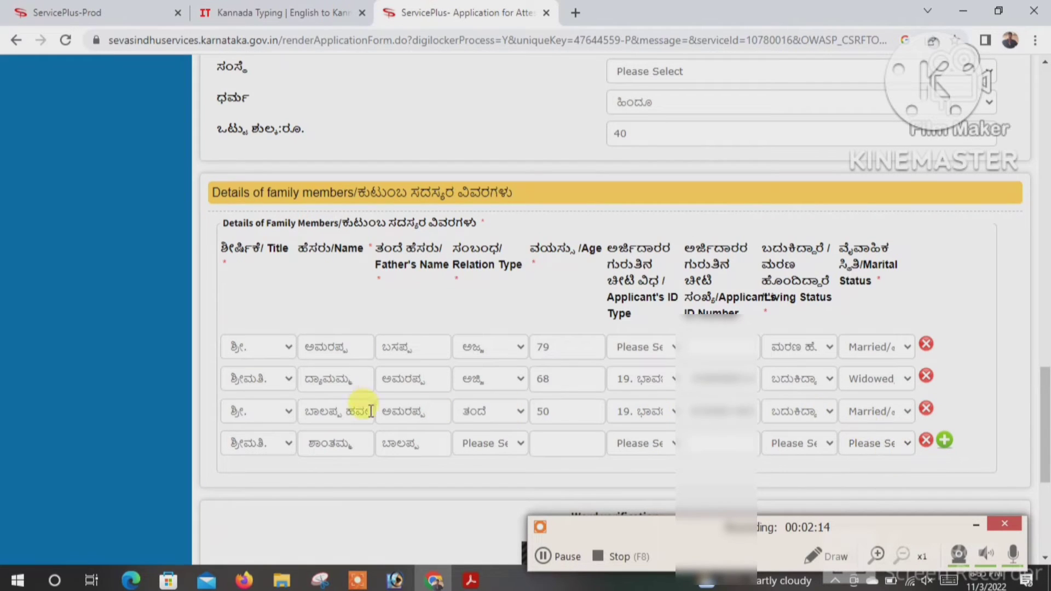
- Set the fourth member as ತಾಯಿ (mother) with ID type 19 and her ID number
left_click(479, 454)
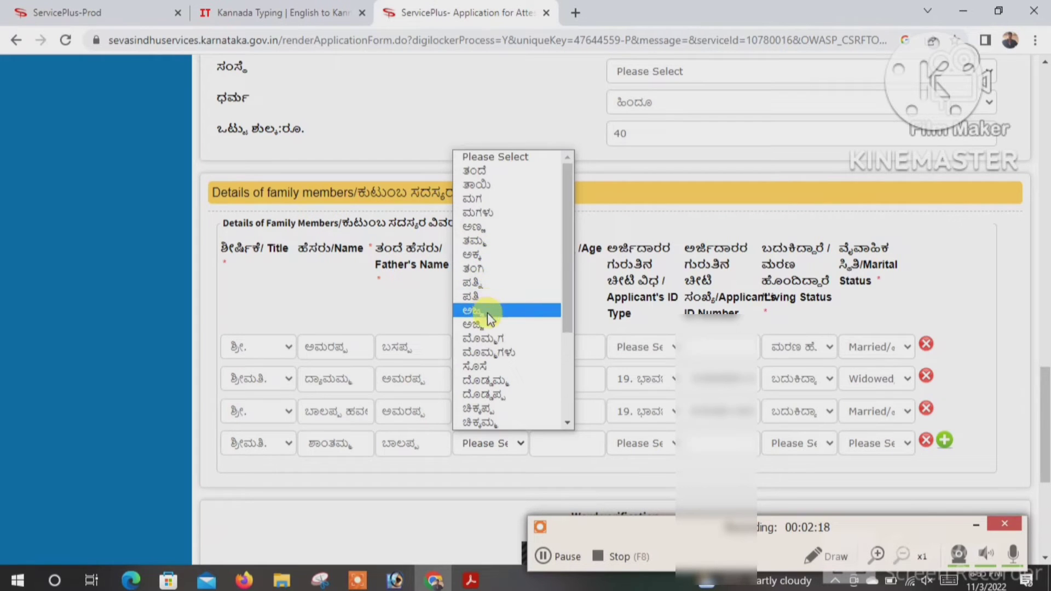
left_click(481, 184)
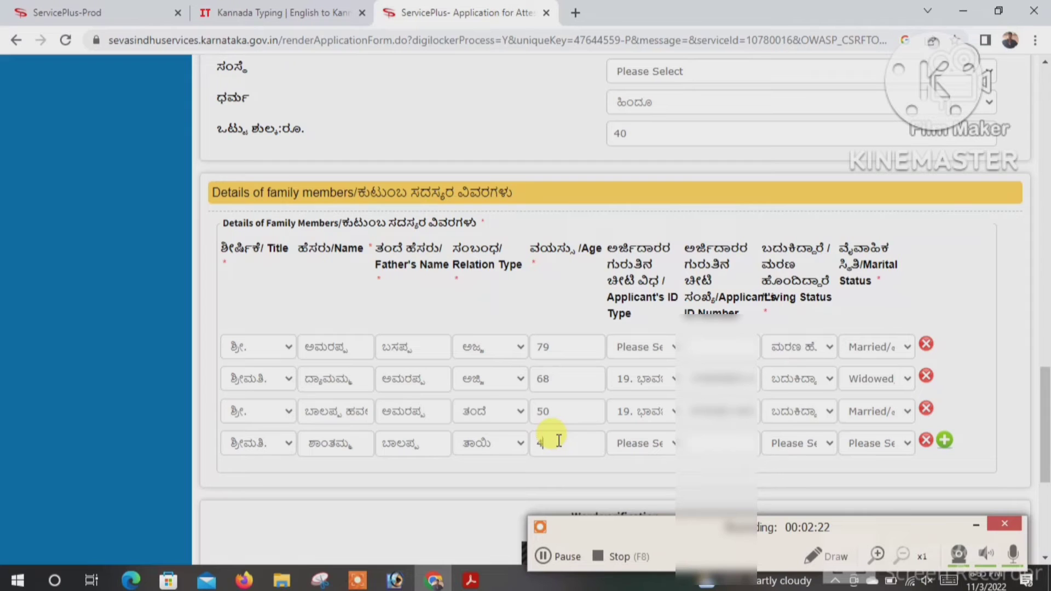
left_click(633, 444)
scroll(669, 375, "down", 1)
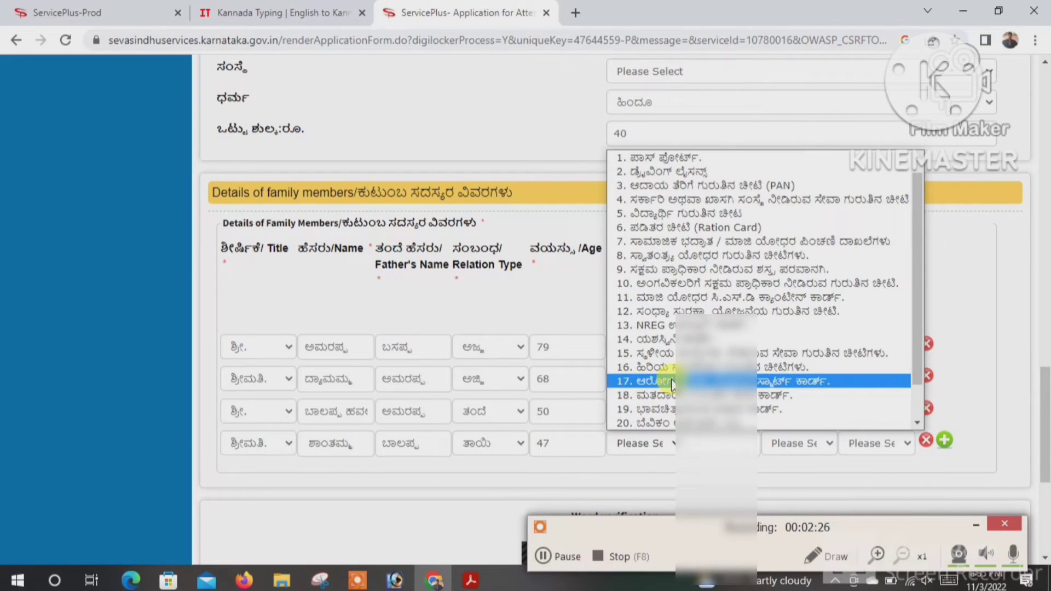
left_click(666, 410)
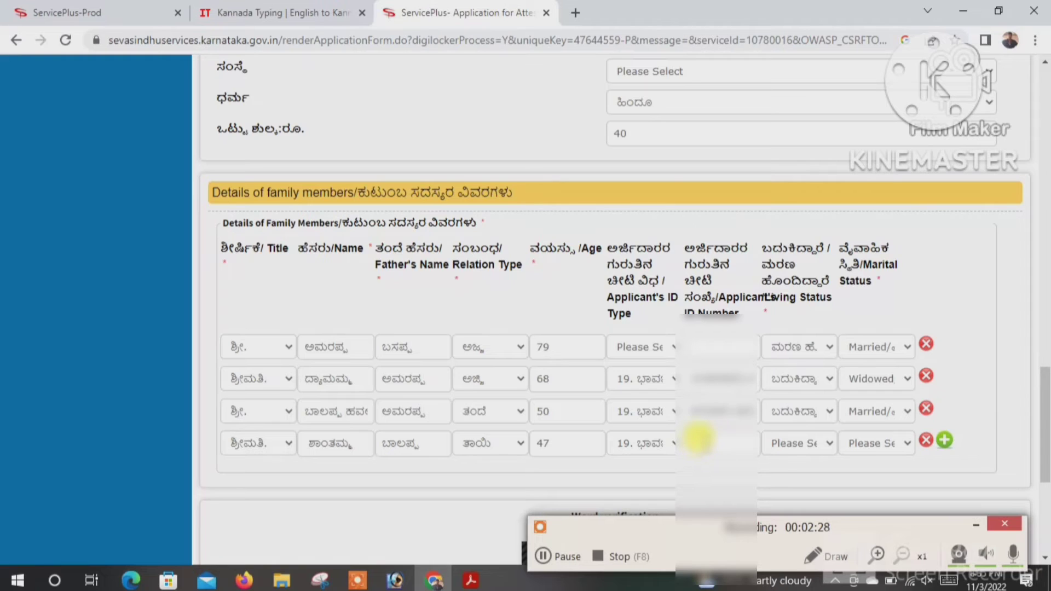
left_click(699, 438)
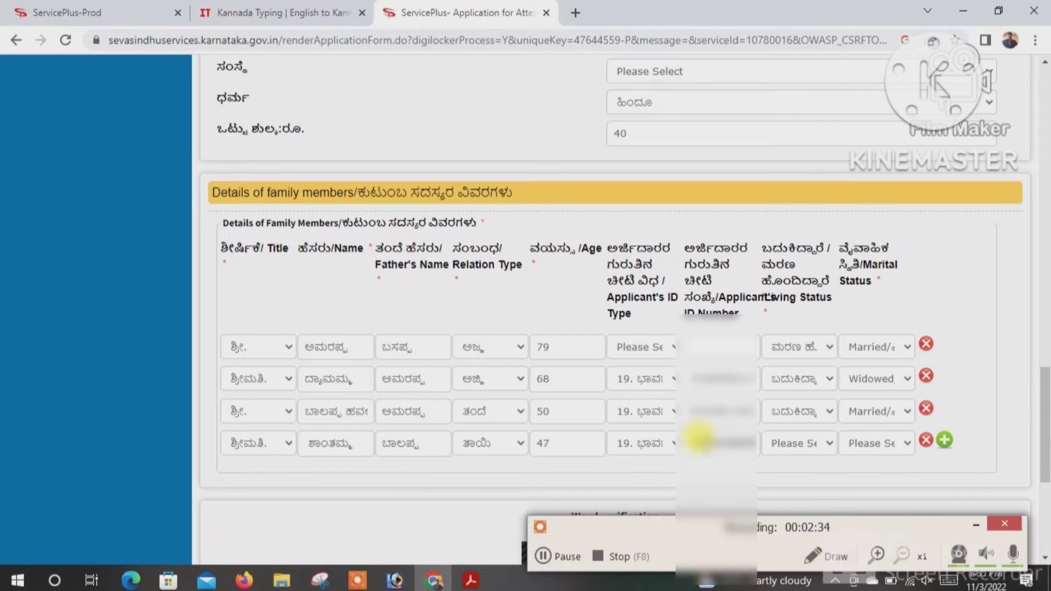
- Mark the mother as Living and Married, then add a fifth member row
left_click(788, 445)
left_click(795, 478)
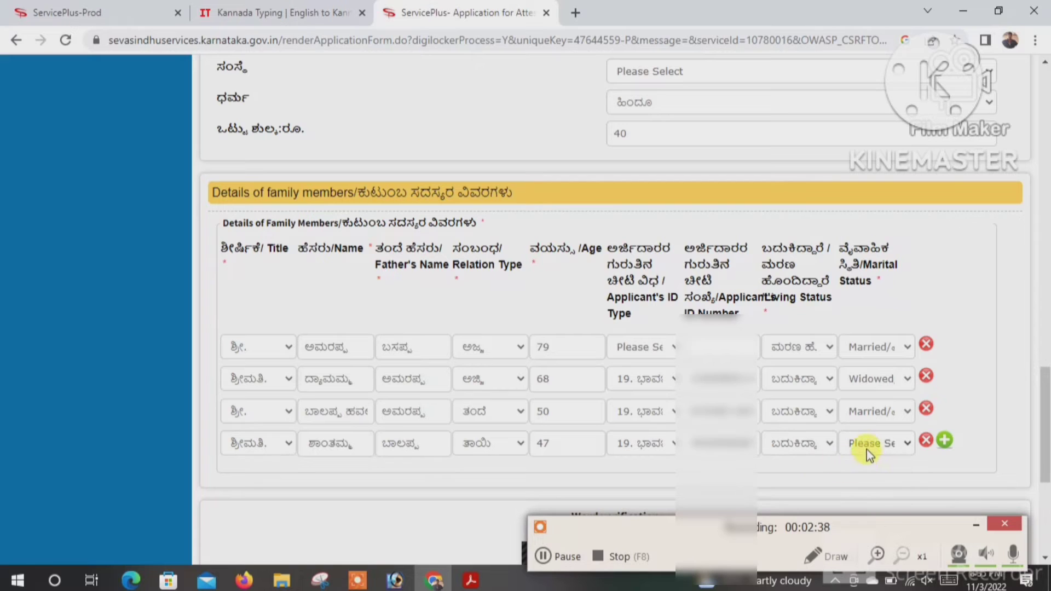
left_click(869, 444)
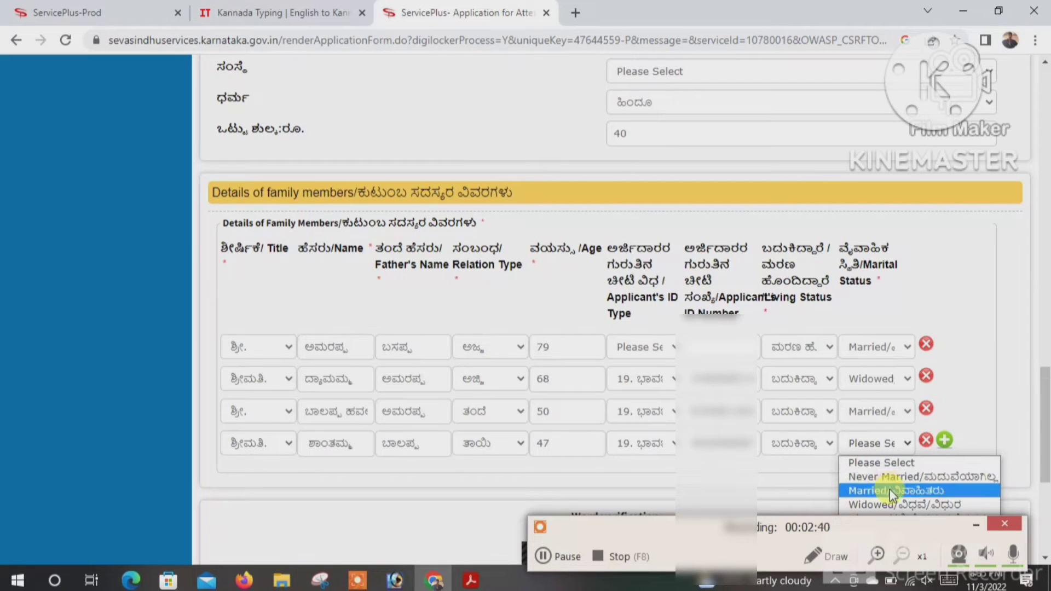
left_click(887, 492)
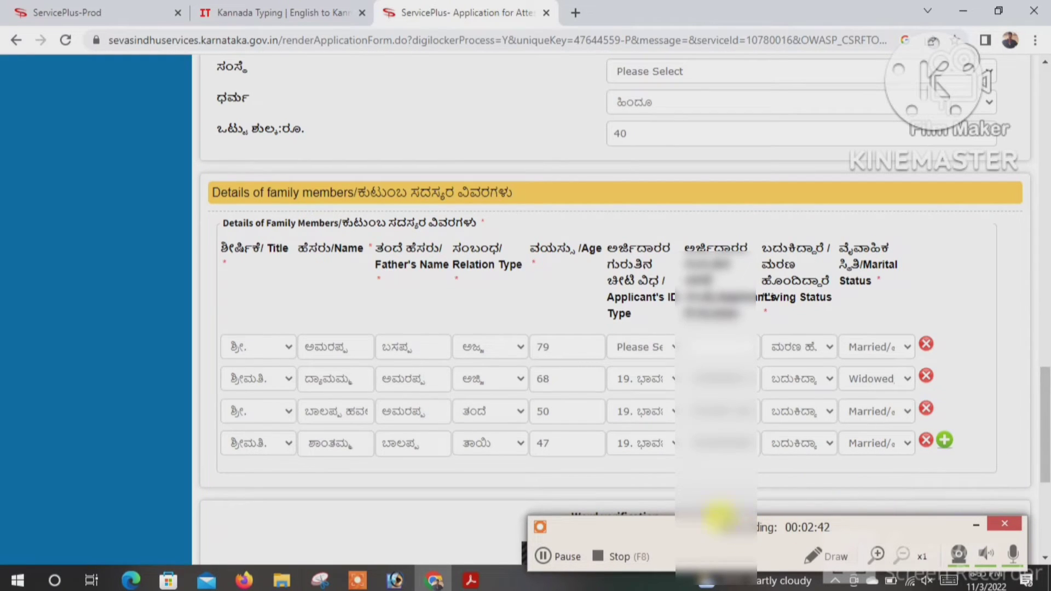
scroll(825, 470, "down", 1)
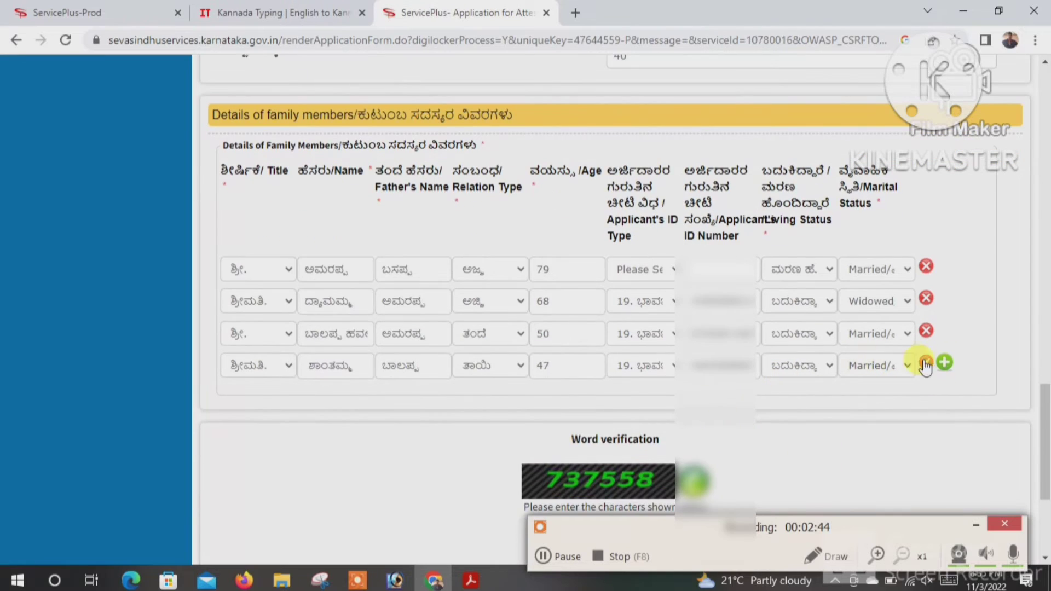
left_click(945, 363)
- Give the fifth row title ಕುಮಾರ್. and paste in the applicant's name and father's name
left_click(546, 559)
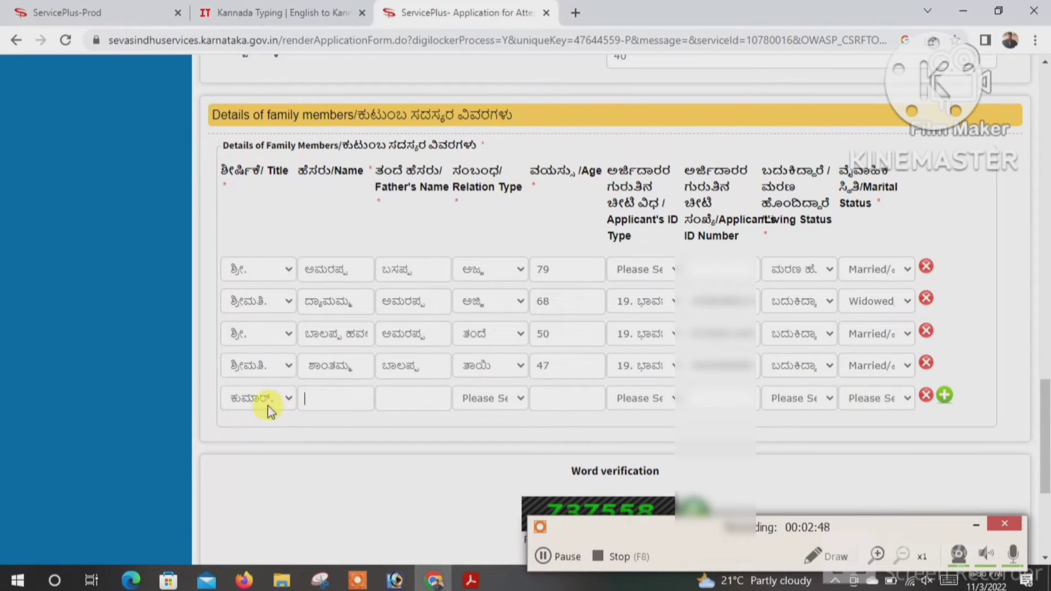
left_click(268, 405)
left_click(259, 473)
left_click(345, 397)
right_click(349, 398)
left_click(399, 276)
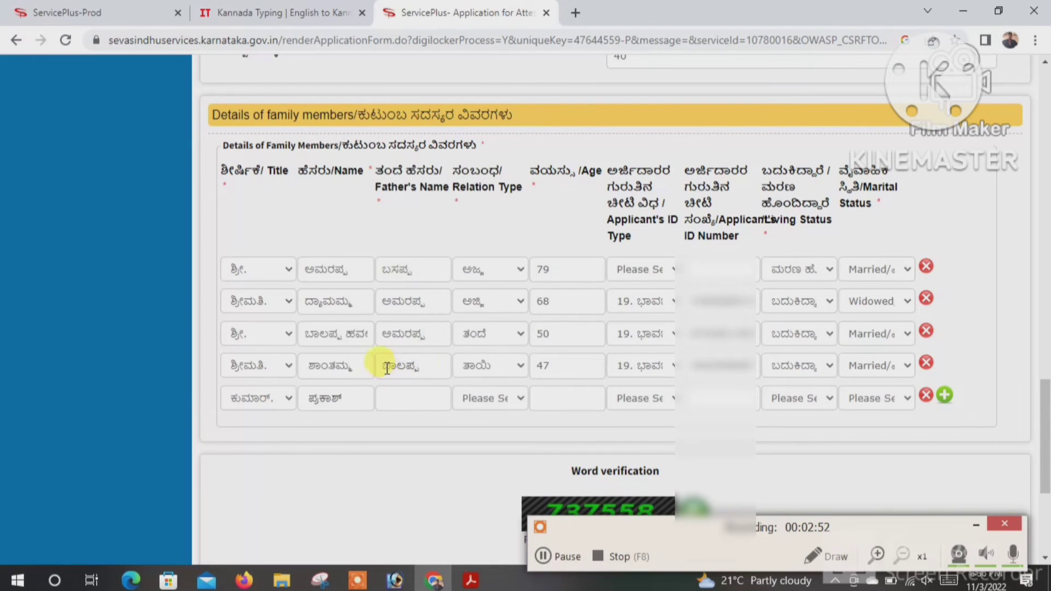
left_click_drag(376, 365, 427, 361)
key("ctrl+c")
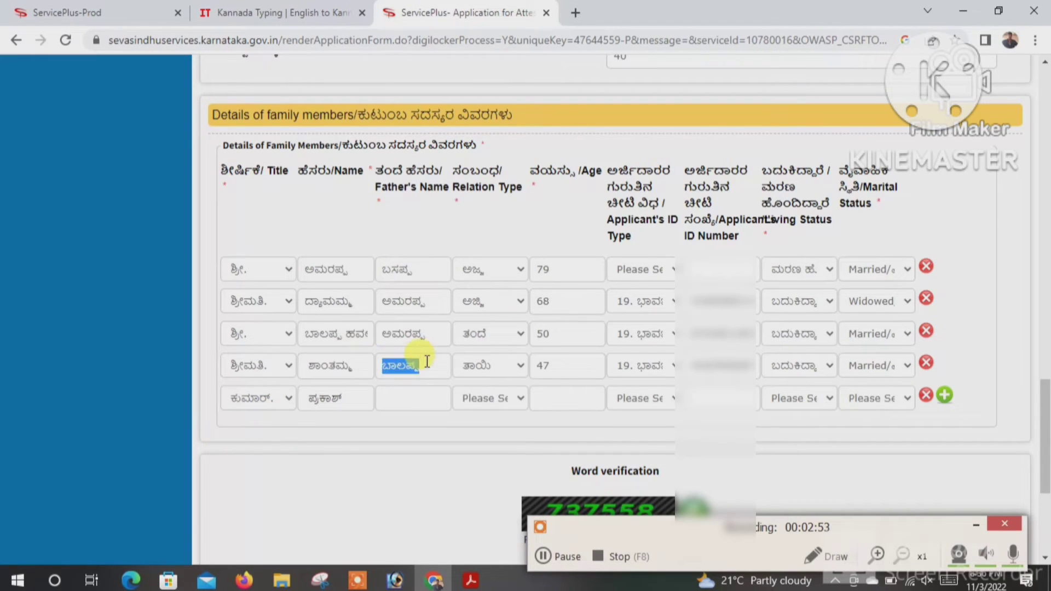
left_click(406, 399)
key("ctrl+v")
- Set the relation to ಸ್ವಯಂ, age 20, ID type 19 and the applicant's ID number
left_click(490, 398)
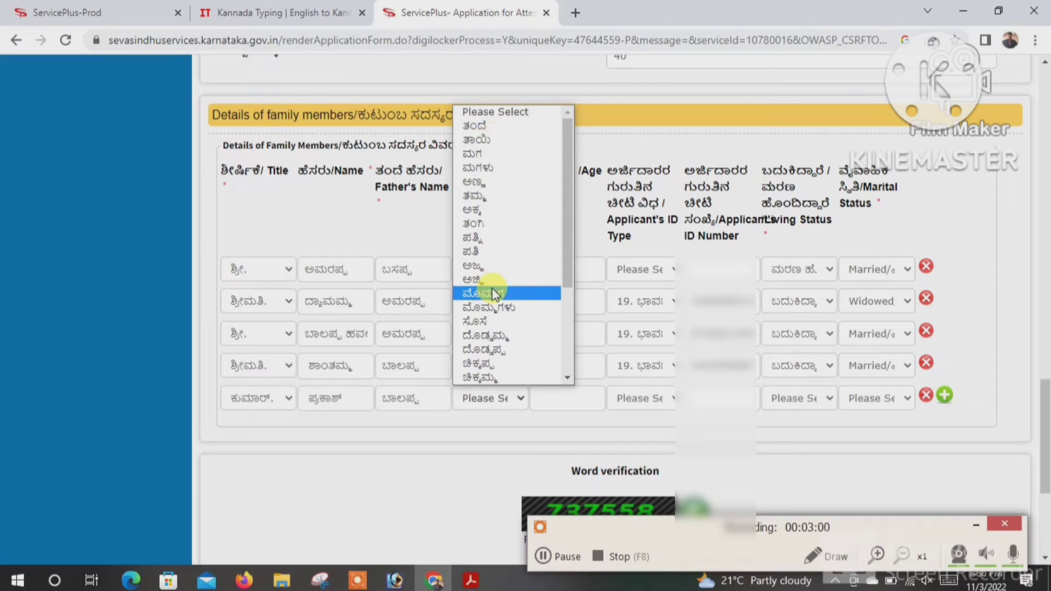
scroll(492, 291, "down", 3)
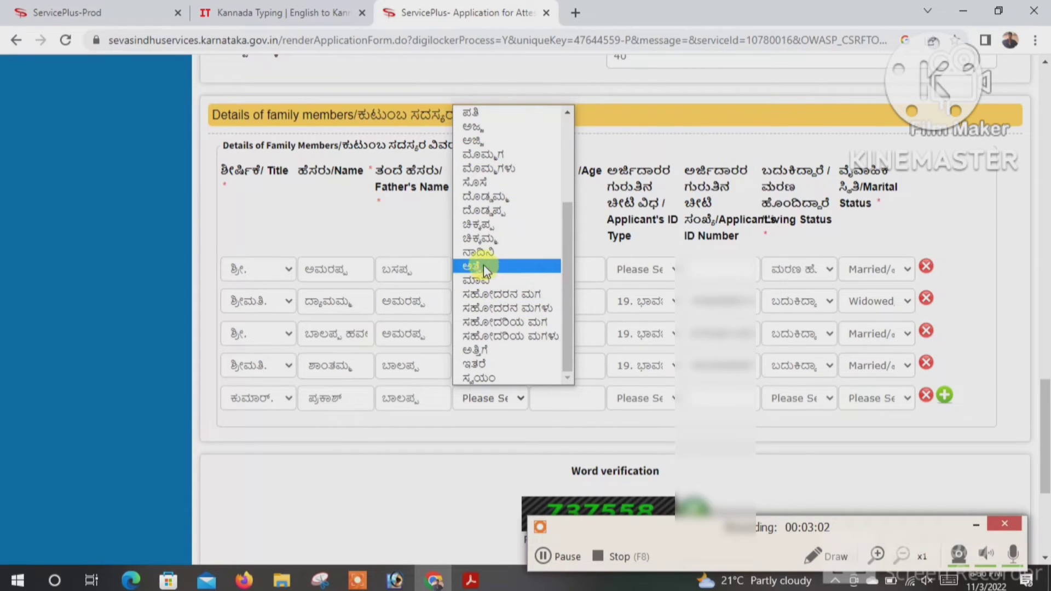
left_click(485, 378)
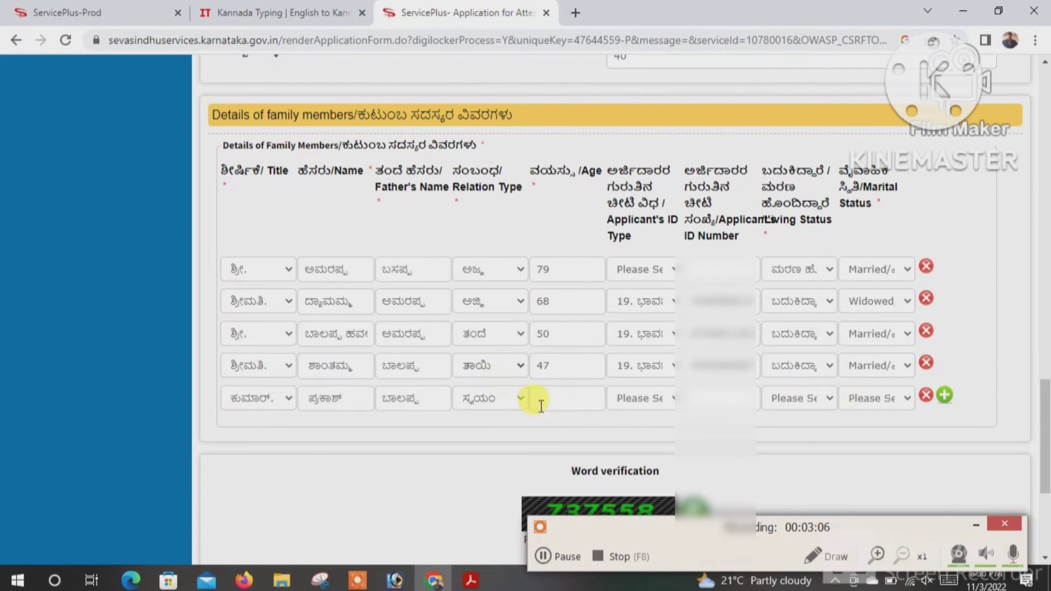
left_click(553, 398)
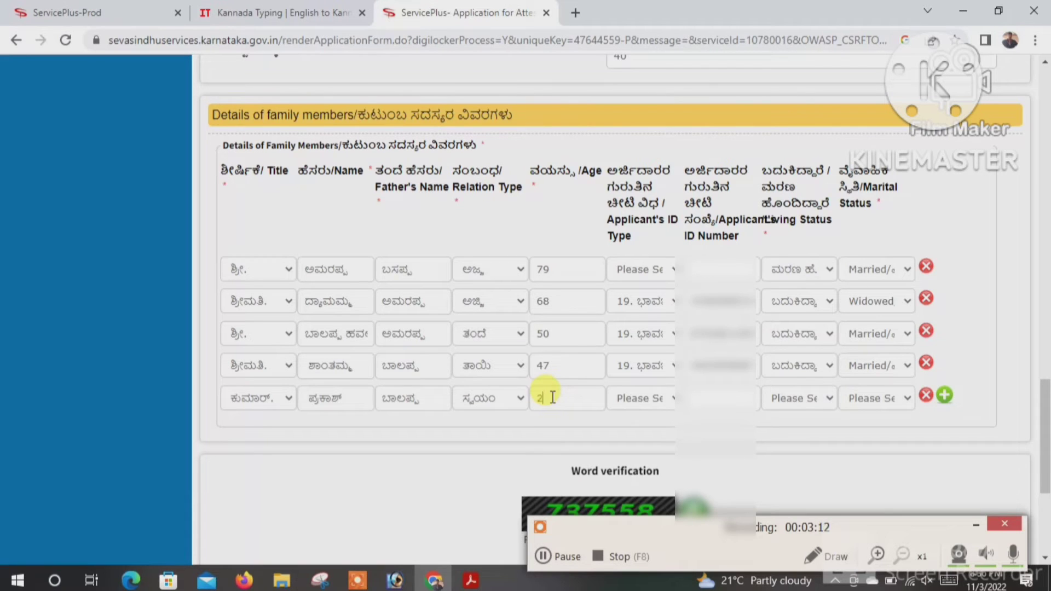
left_click(641, 398)
left_click(662, 364)
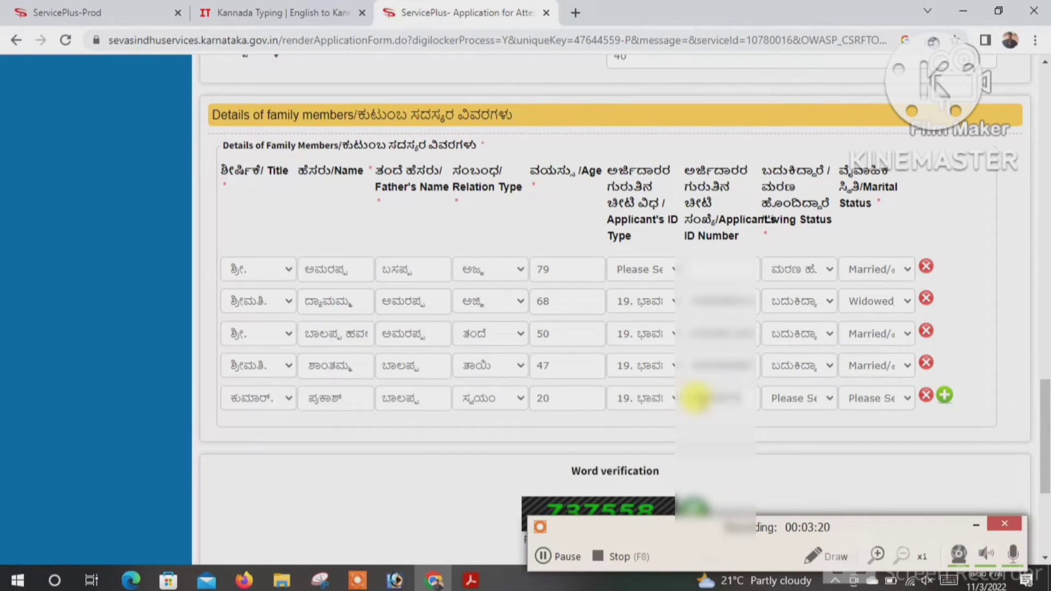
type("000")
- Mark the applicant as Living and Never Married
left_click(797, 400)
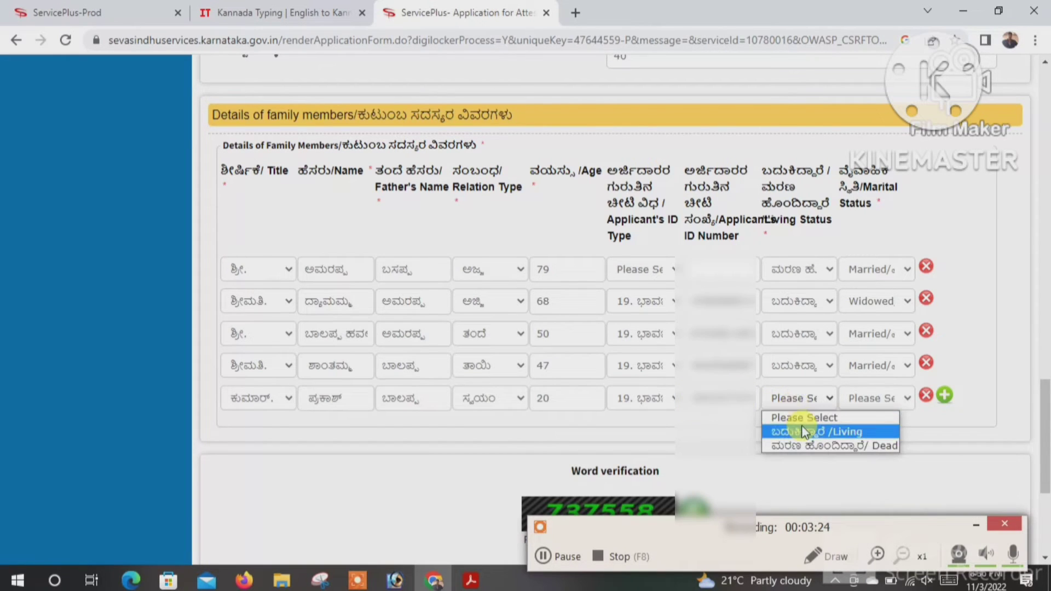
left_click(805, 432)
left_click(871, 402)
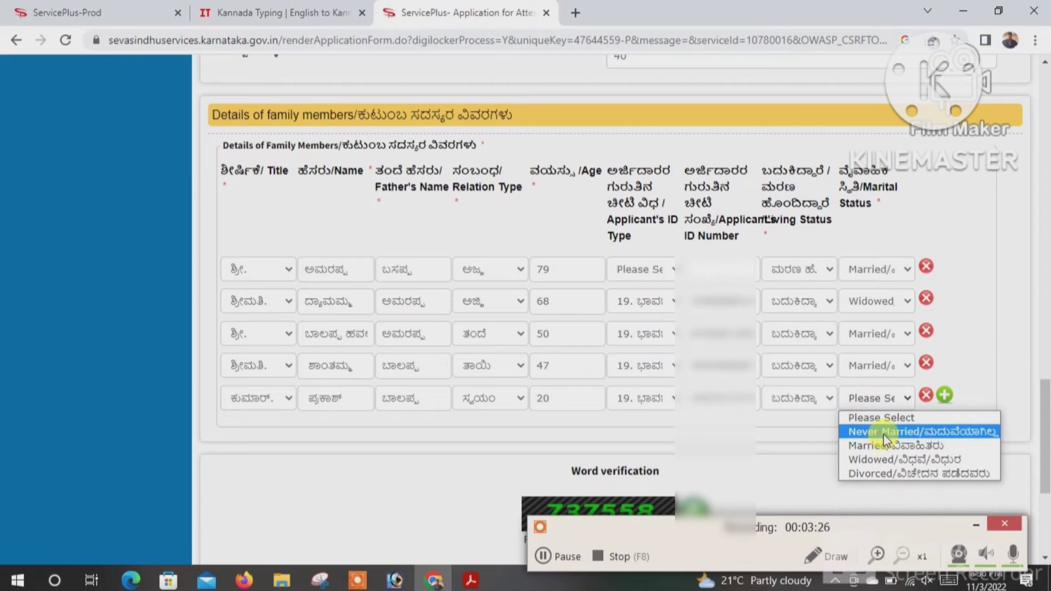
left_click(883, 434)
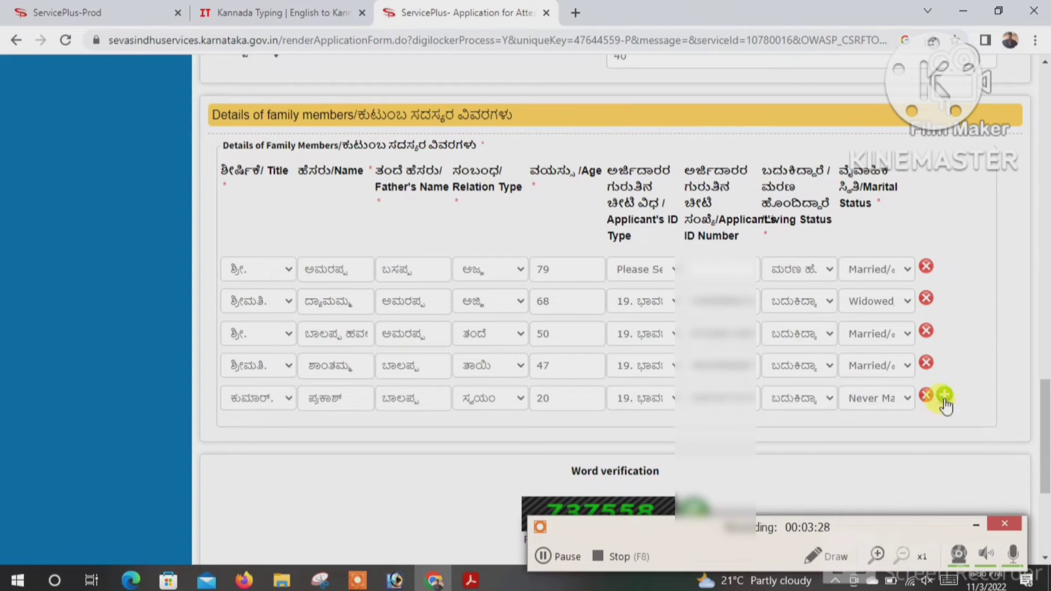
left_click(899, 398)
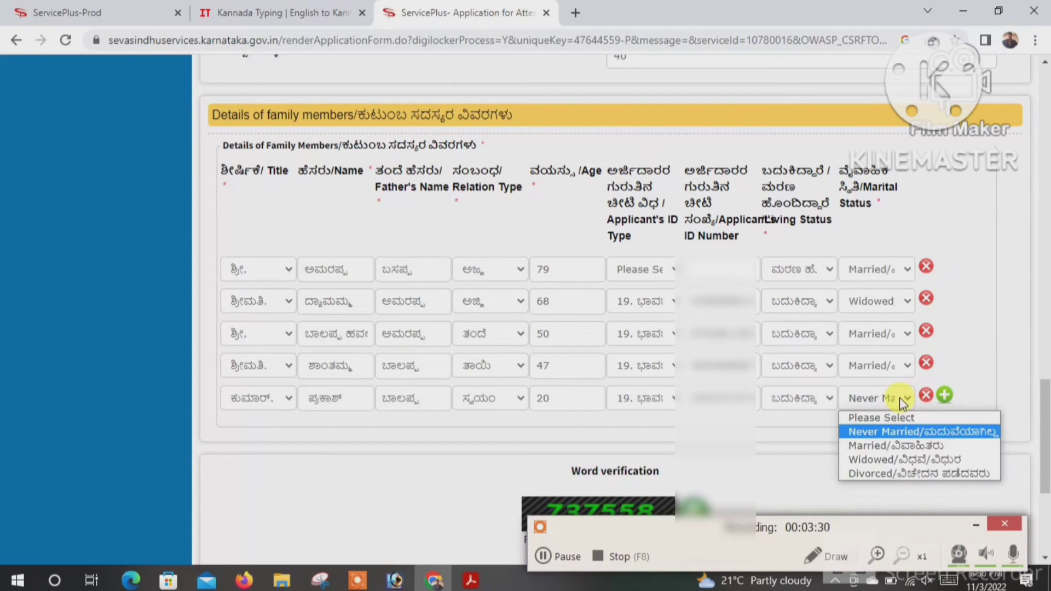
left_click(899, 432)
- Add a sixth row with title ಕುಮಾರ್., the member's name and the father's name copied from above
left_click(944, 395)
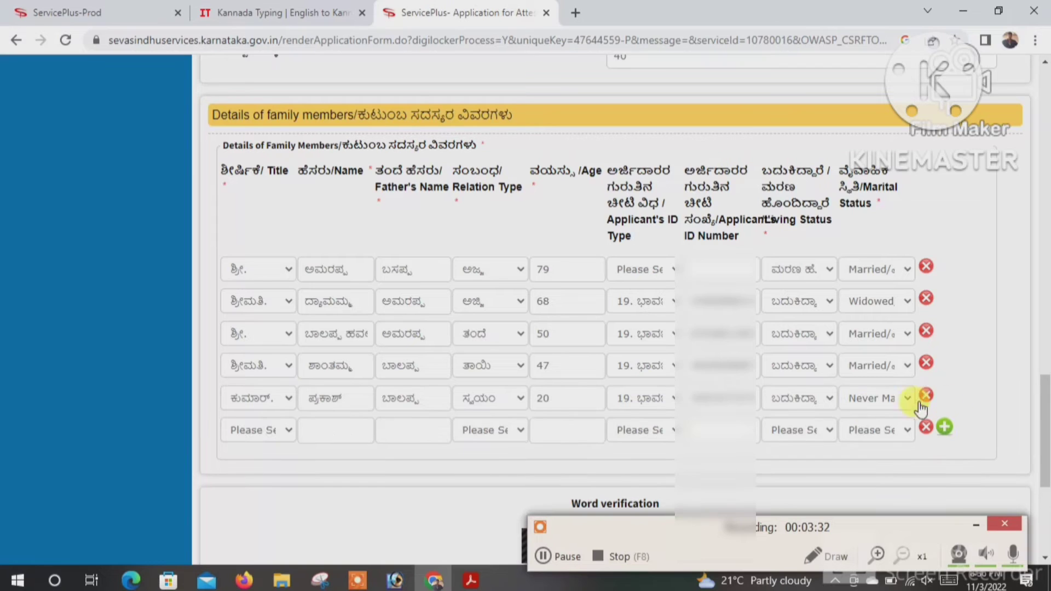
left_click(252, 431)
left_click(256, 503)
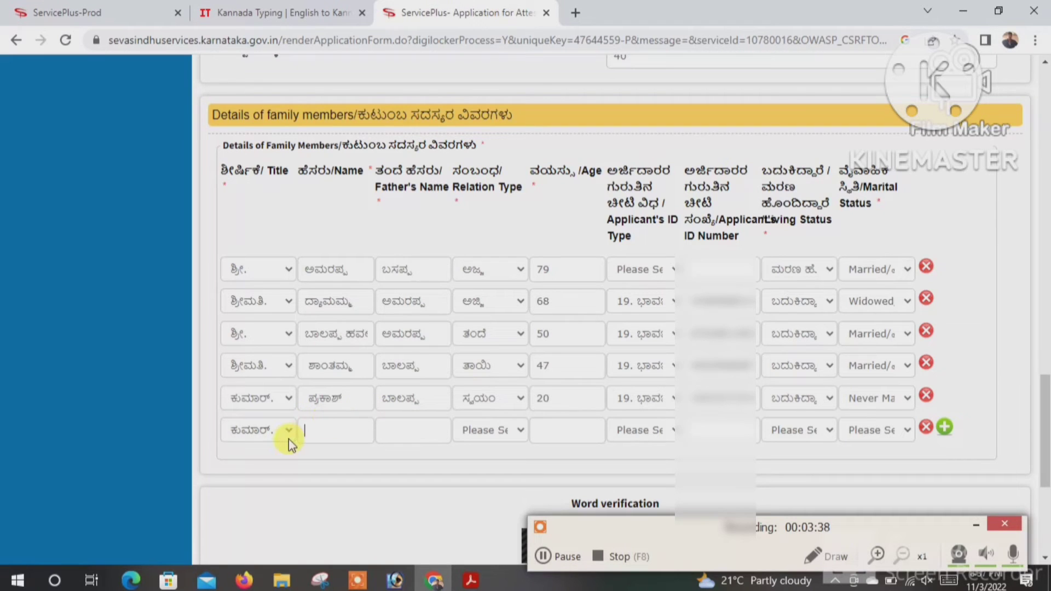
type("ಸಂತೋಷ್")
left_click(379, 430)
double_click(416, 399)
key("ctrl+c")
left_click(417, 431)
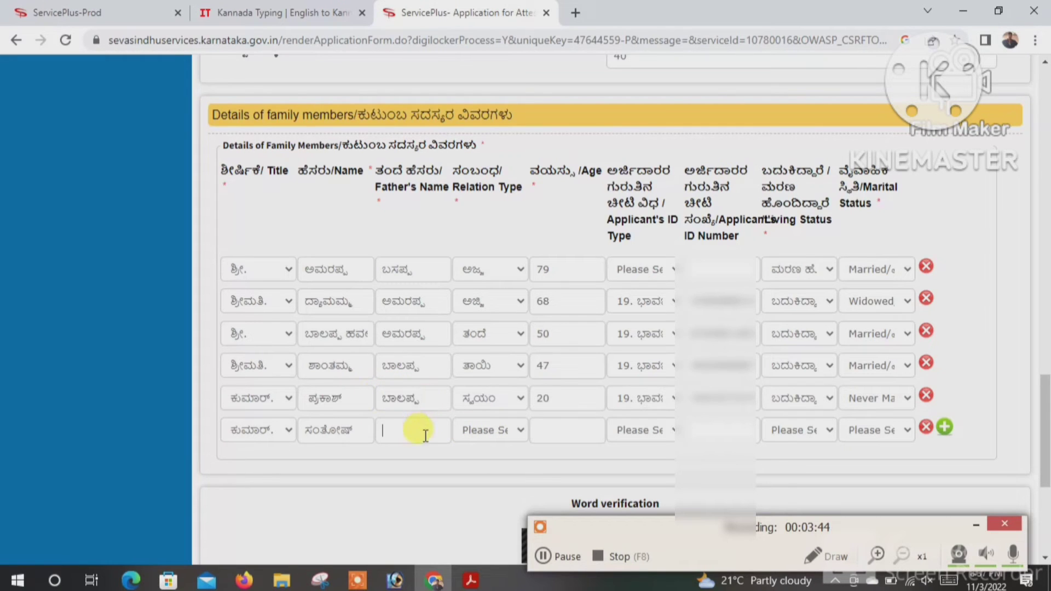
key("ctrl+v")
- Set the sixth member's relation to ತಮ್ಮ, age 17, ID type 19 and his ID number
left_click(488, 432)
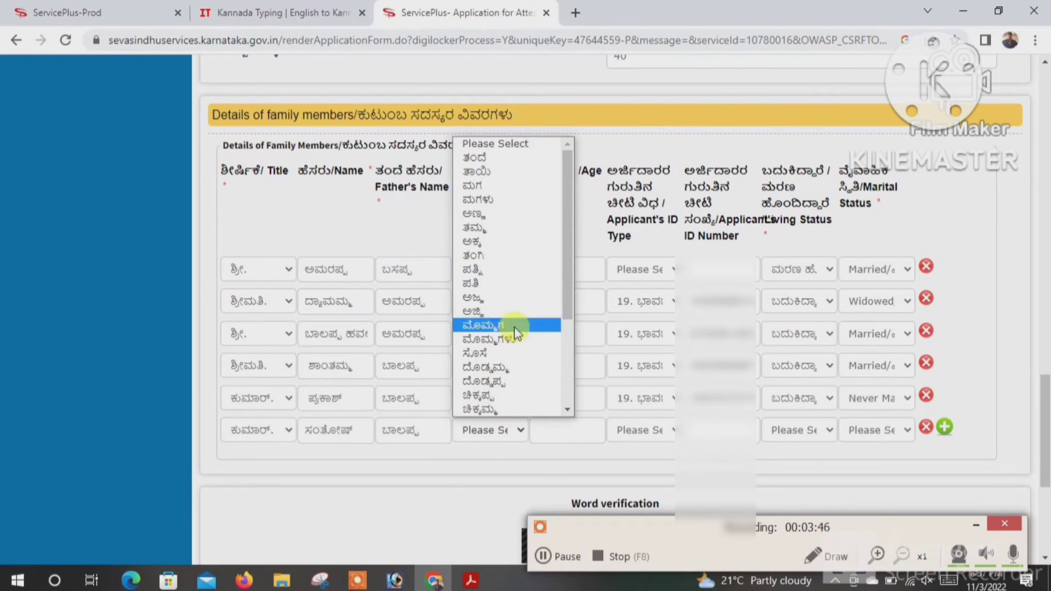
left_click(493, 227)
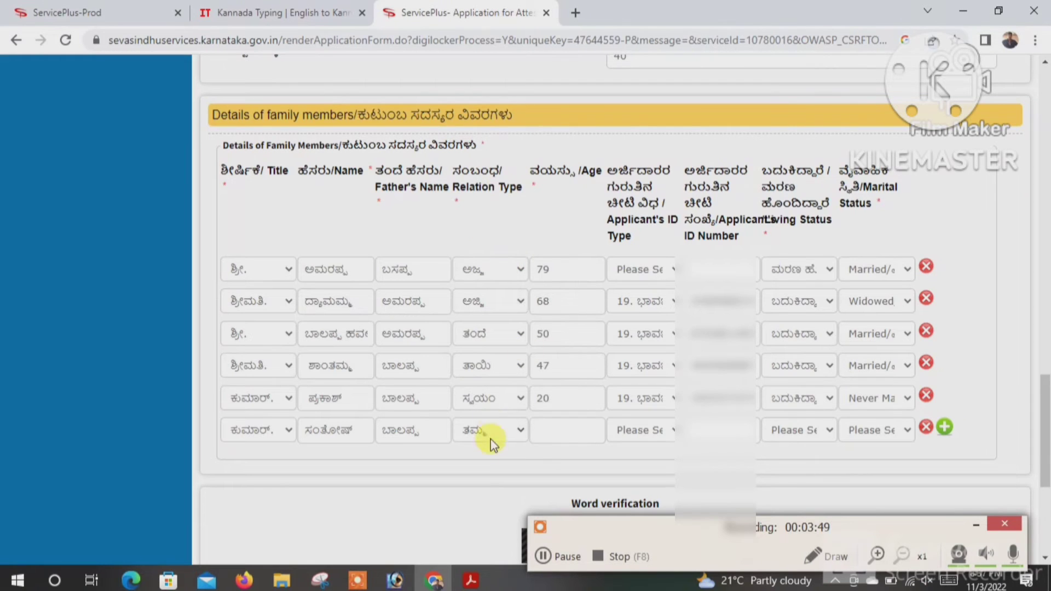
left_click(570, 432)
type("17")
left_click(644, 430)
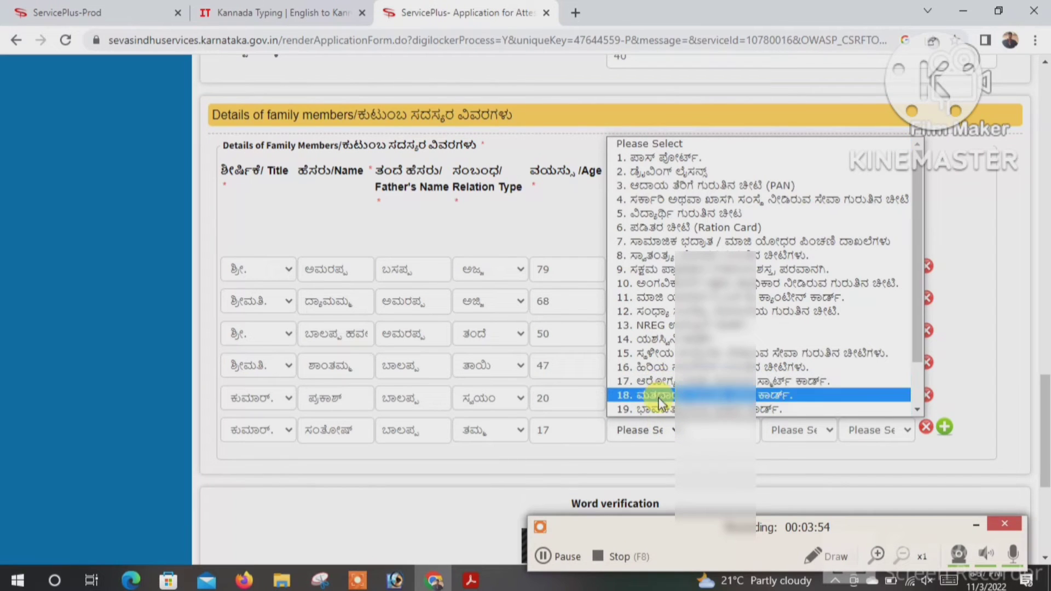
left_click(665, 409)
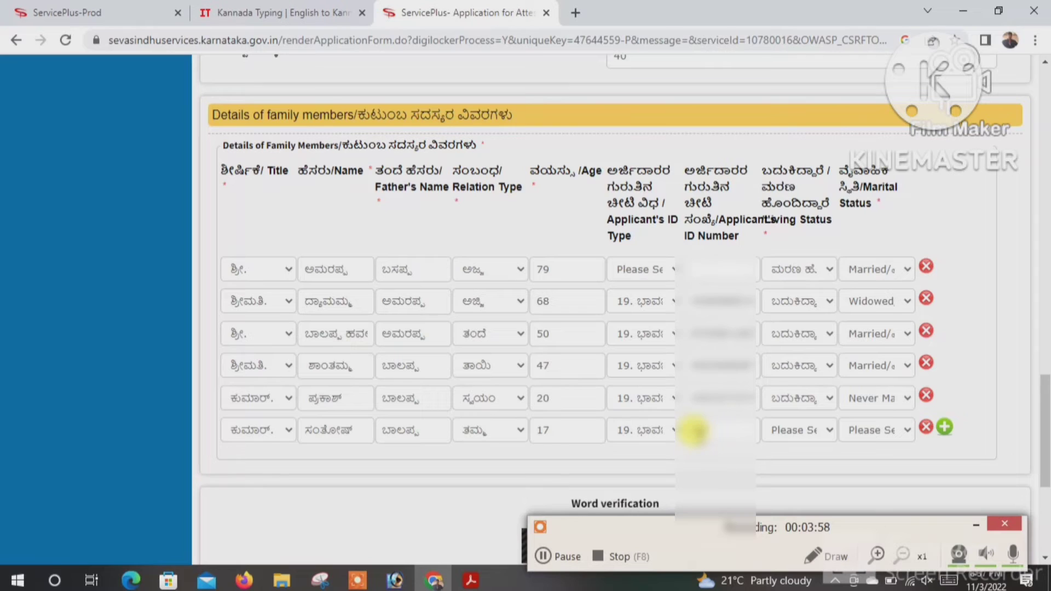
left_click(695, 431)
type("??????????")
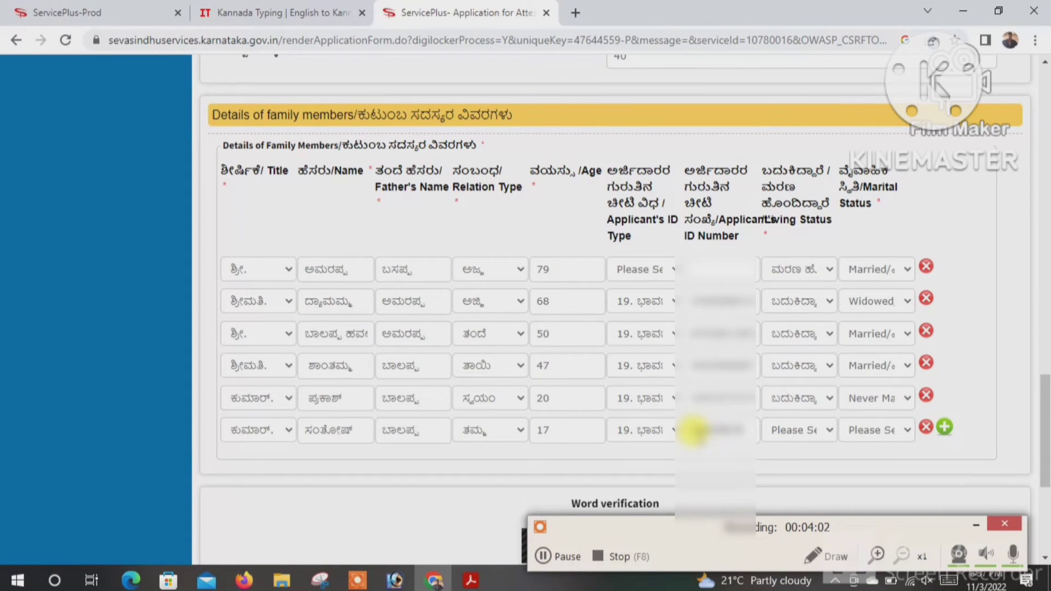
type("??")
- Mark the sixth member as Living and Never Married
left_click(777, 433)
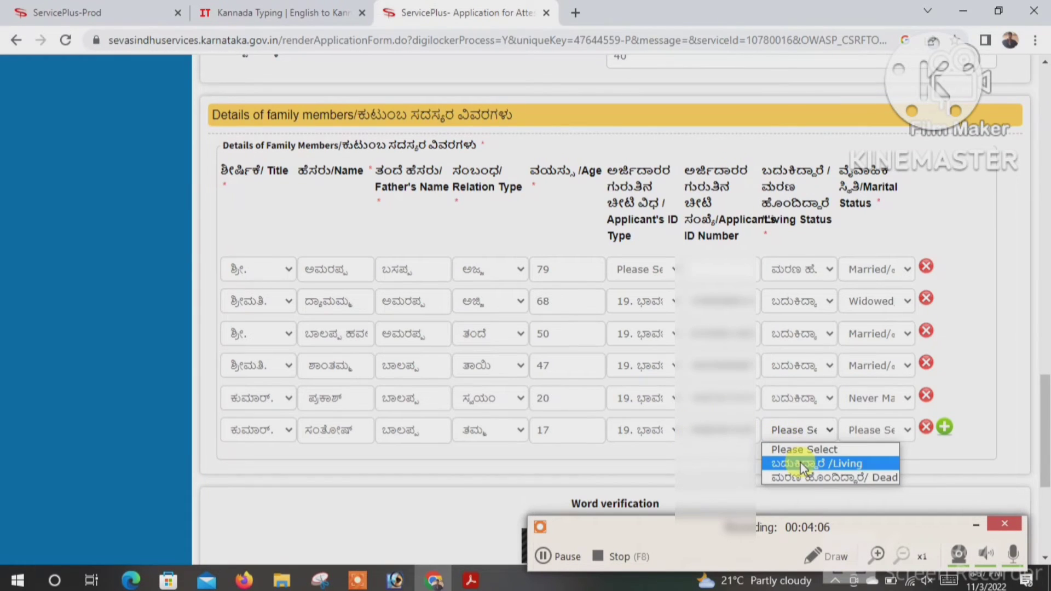
left_click(797, 463)
left_click(884, 430)
left_click(882, 463)
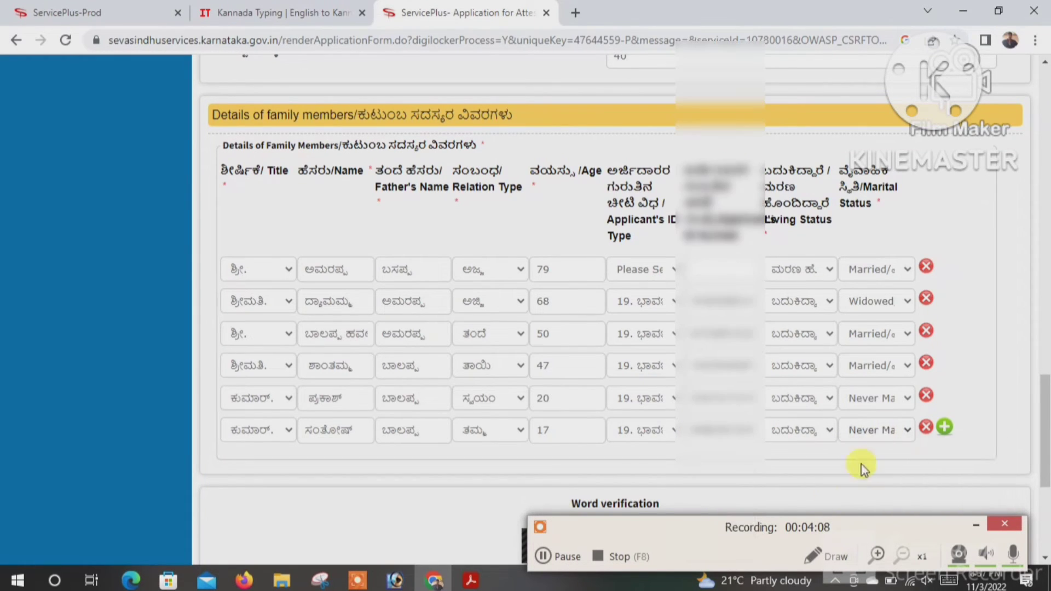
- Enter the word verification code shown below the family table
scroll(631, 491, "down", 4)
scroll(641, 350, "up", 3)
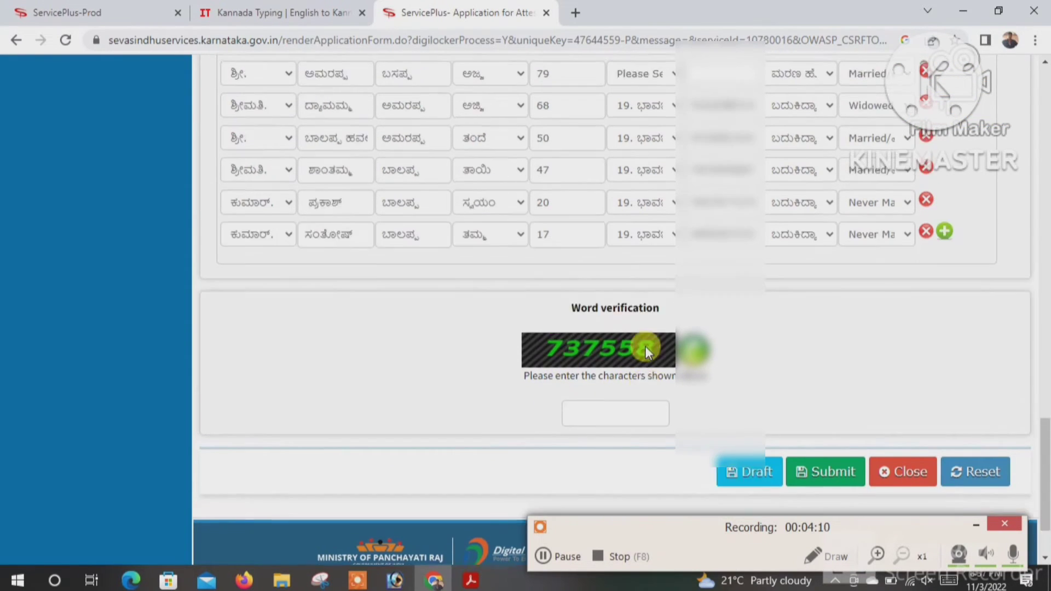
scroll(628, 362, "up", 2)
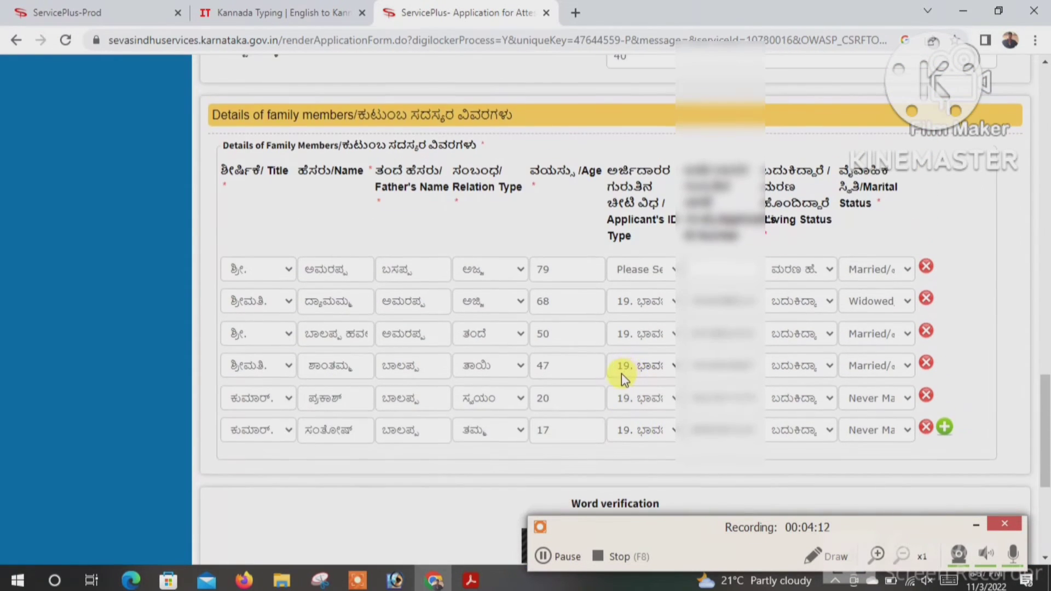
scroll(622, 374, "down", 3)
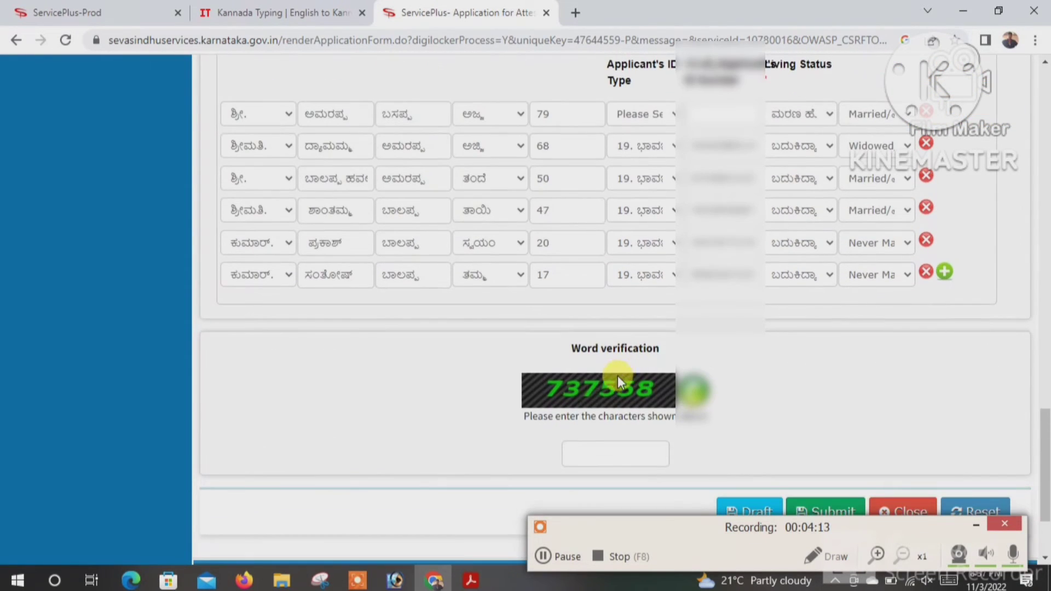
left_click(608, 453)
type("7378")
- Submit the family tree form and review the draft summary with its reference number
scroll(811, 476, "down", 3)
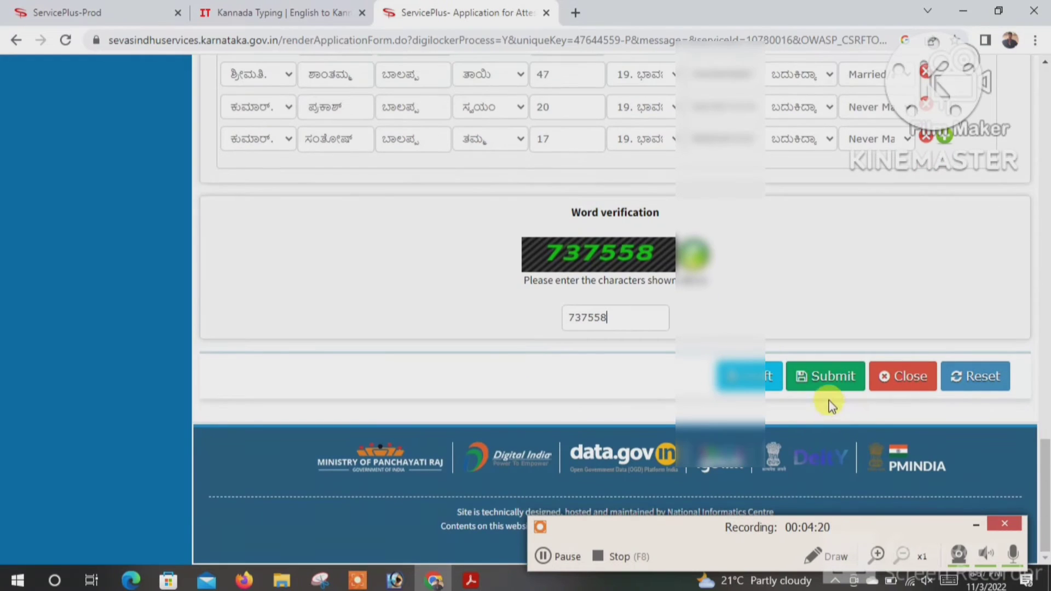
left_click(825, 392)
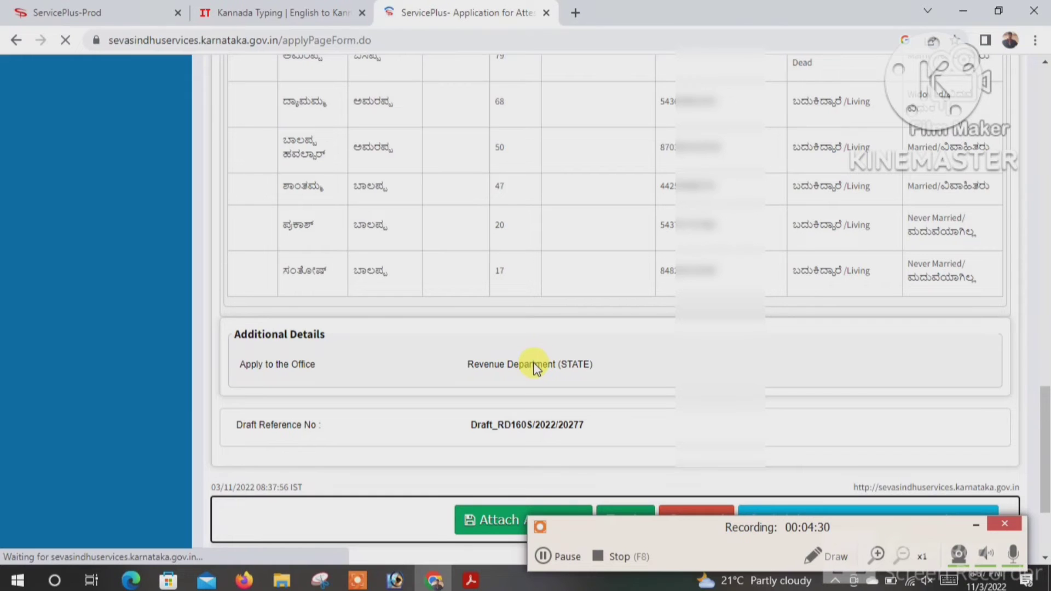
scroll(501, 460, "down", 2)
scroll(528, 308, "up", 4)
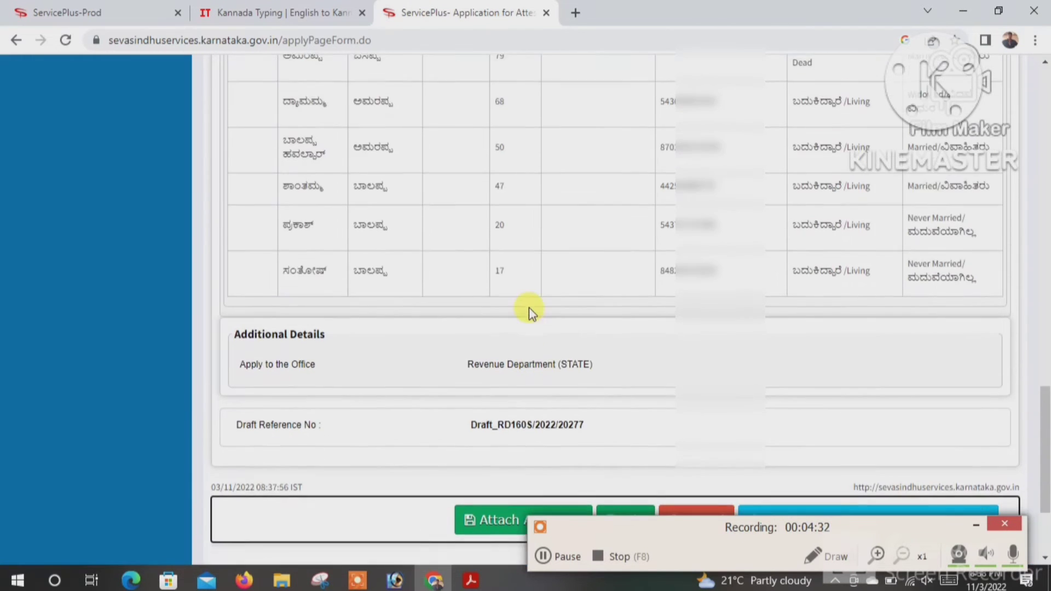
scroll(534, 331, "up", 10)
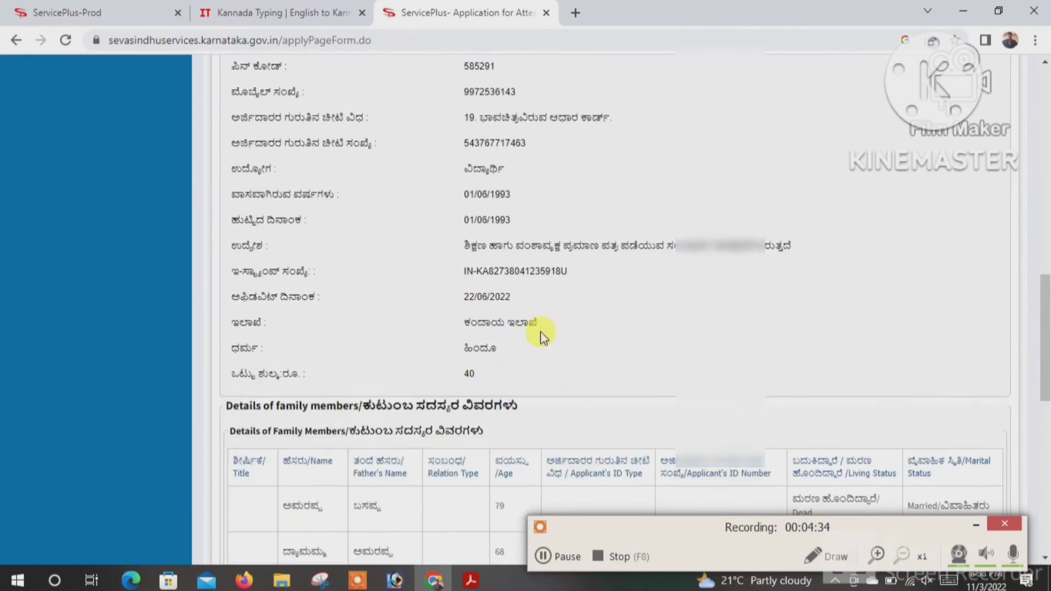
scroll(540, 331, "down", 6)
scroll(541, 331, "down", 8)
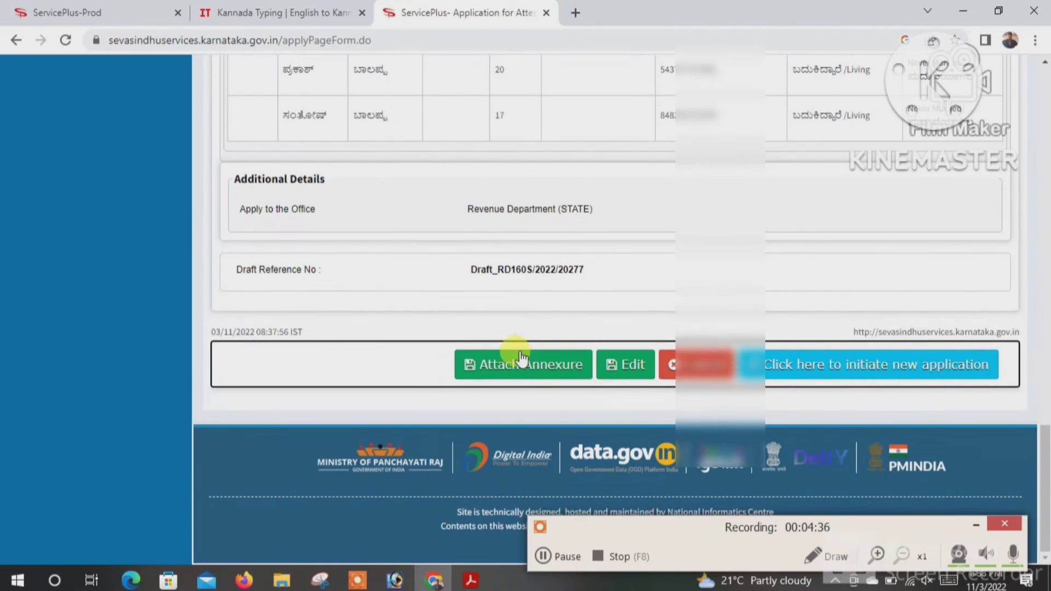
- Go to the enclosures page and set the address proof document type to Address Proof
left_click(517, 362)
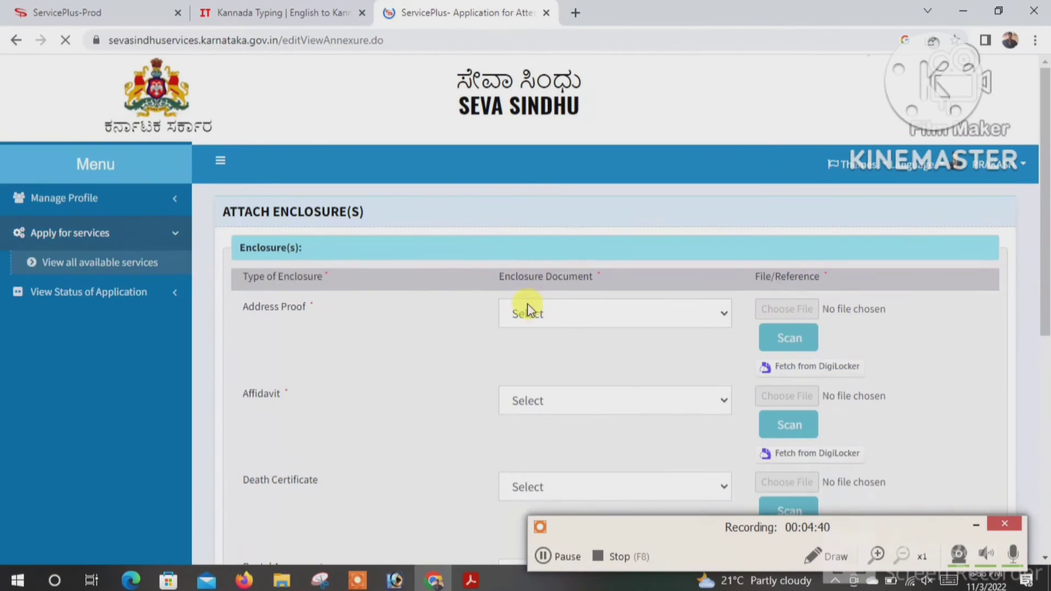
scroll(515, 283, "down", 3)
left_click(562, 159)
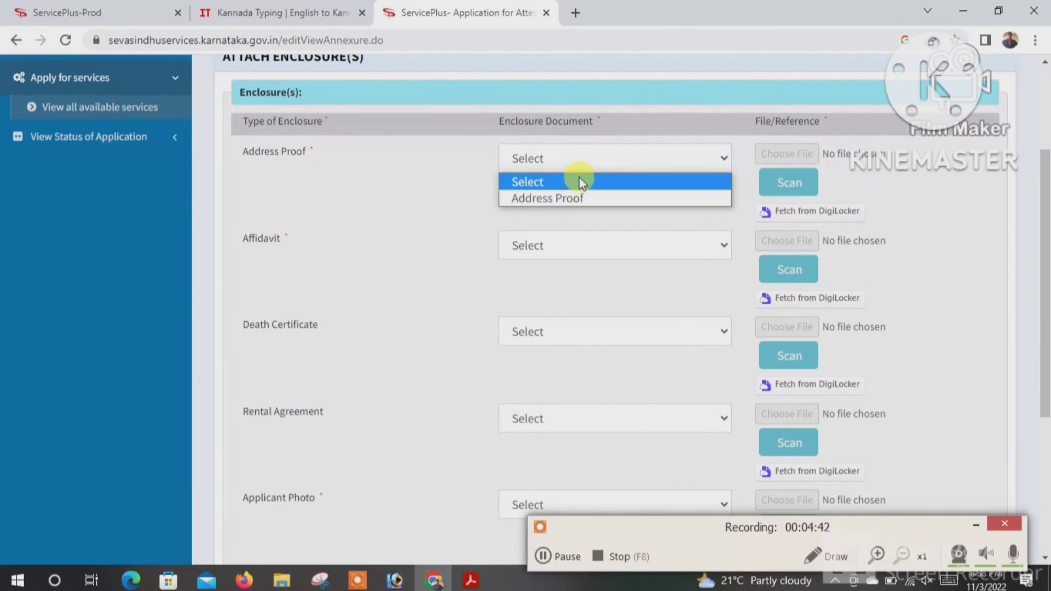
left_click(549, 200)
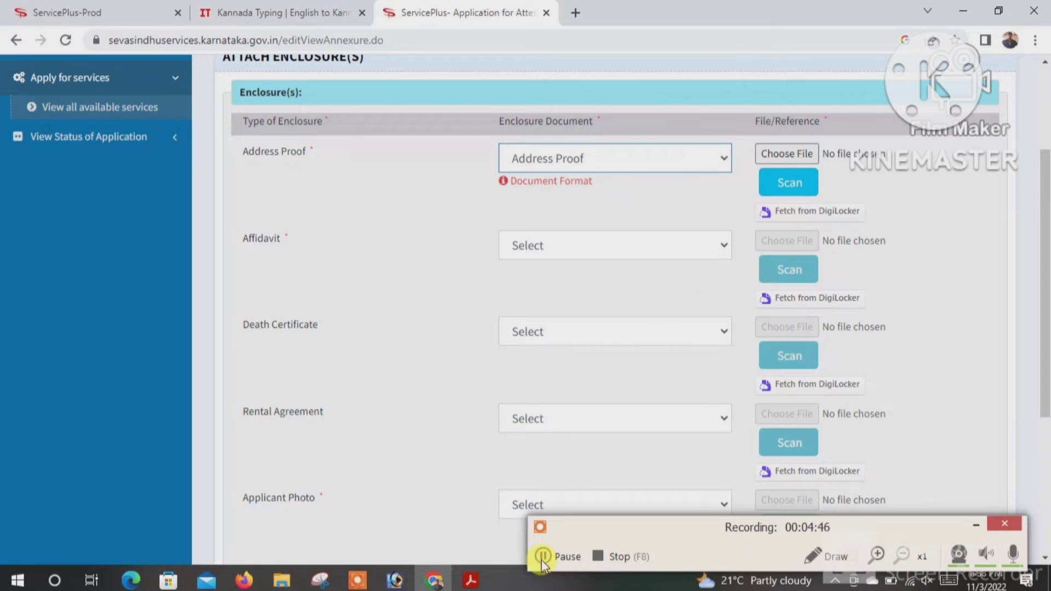
- Set the Affidavit enclosure type to the affidavit with age, father's name and address
left_click(538, 248)
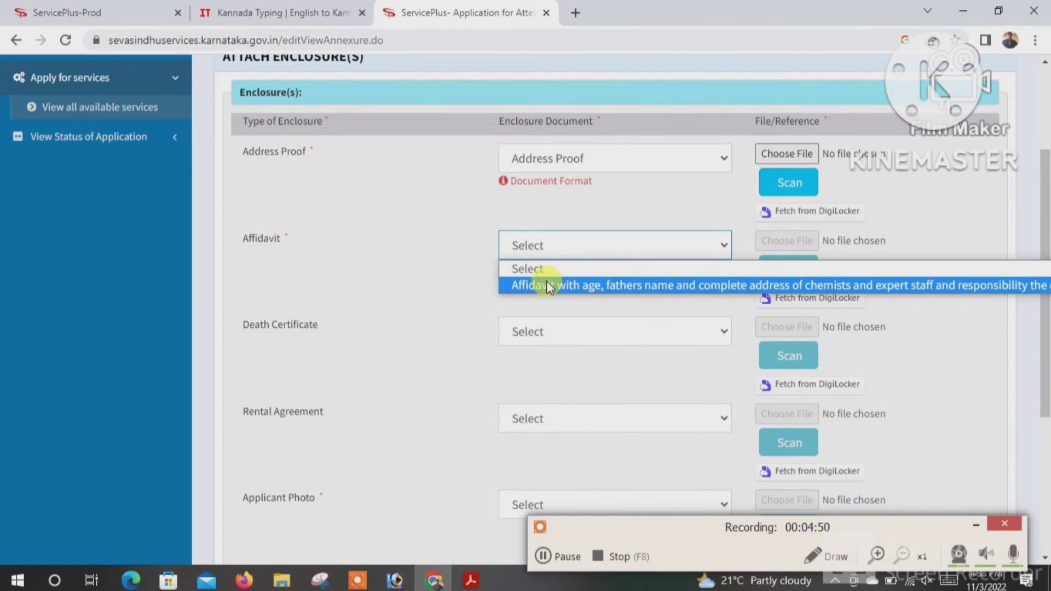
left_click(544, 555)
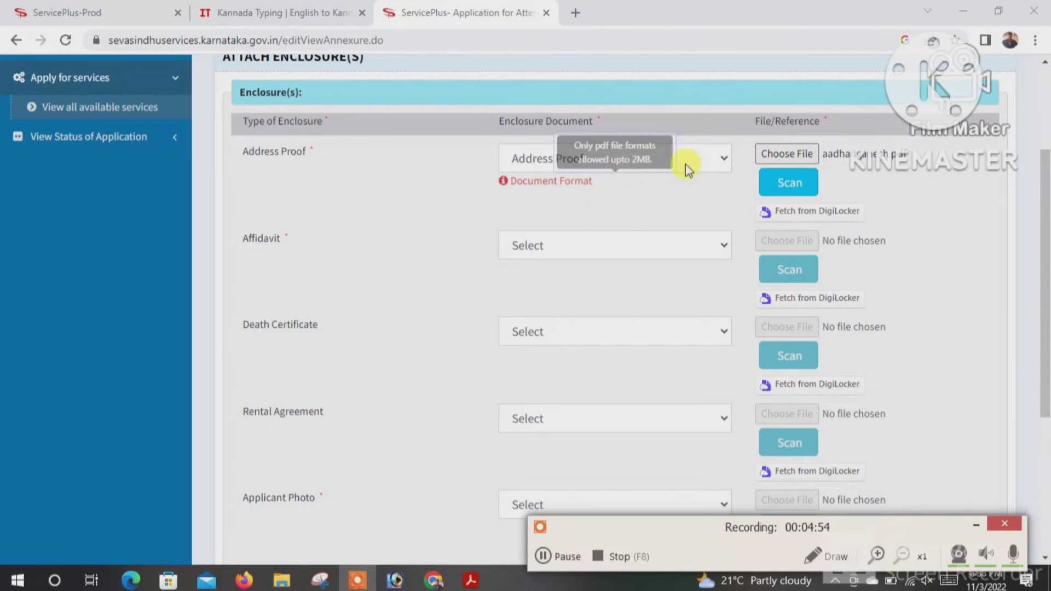
scroll(626, 182, "down", 1)
scroll(575, 171, "up", 1)
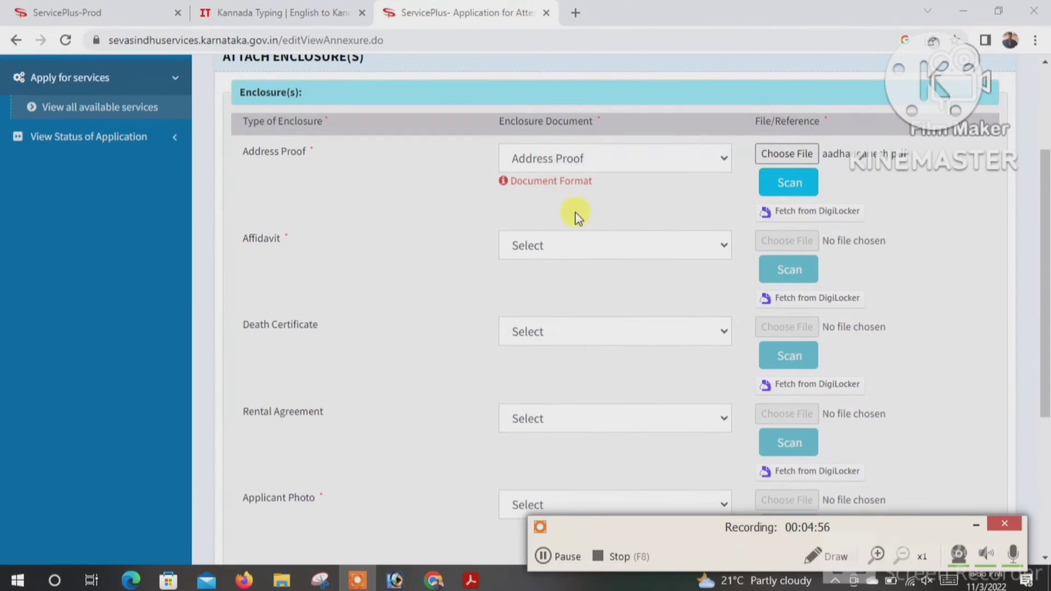
left_click(548, 247)
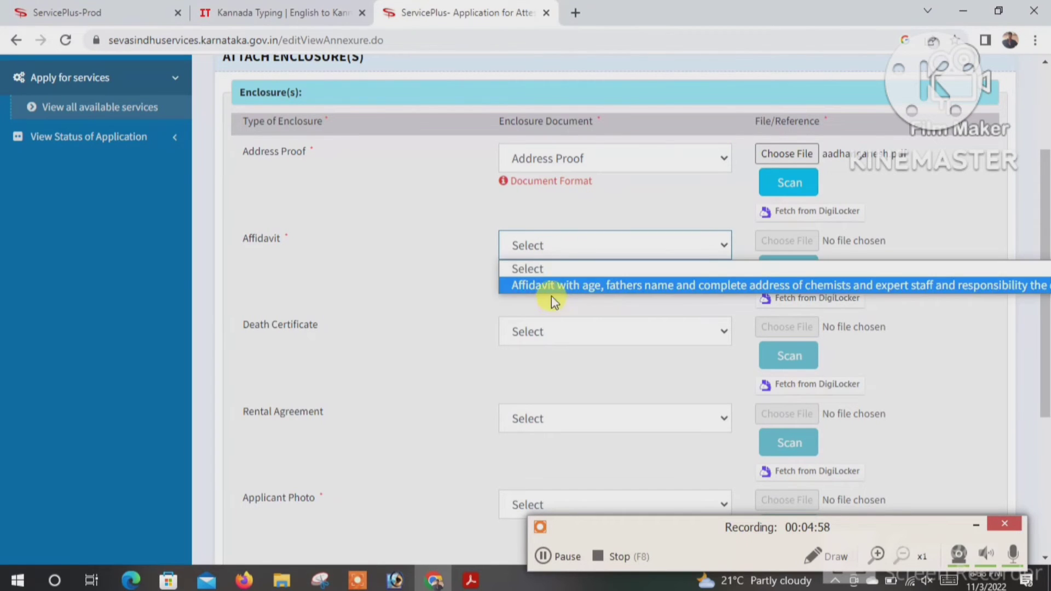
left_click(551, 297)
left_click(547, 252)
left_click(547, 285)
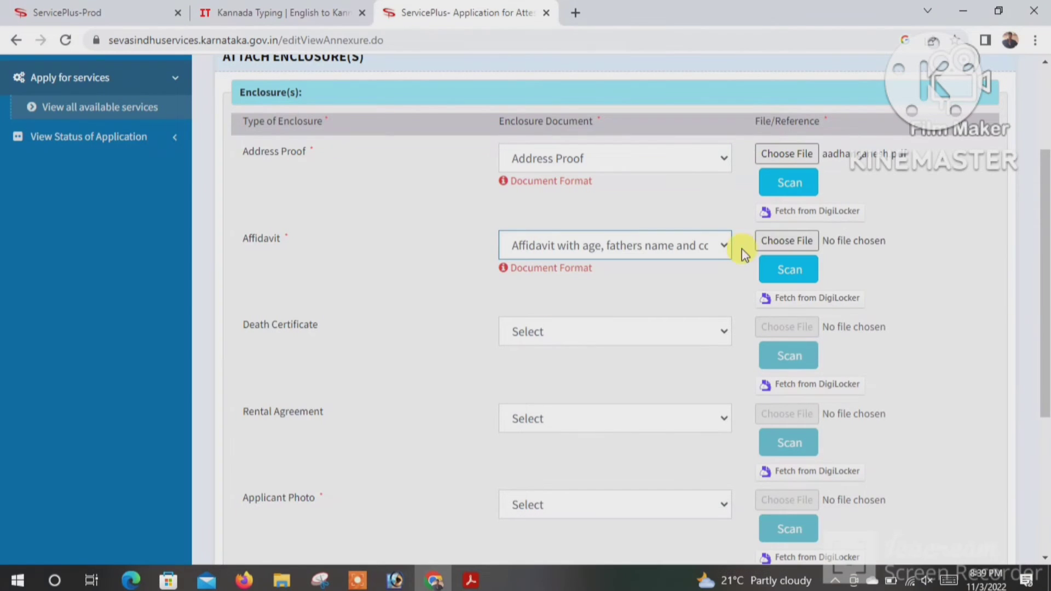
- Attach the bond PDF from the Desktop as the affidavit file
left_click(772, 241)
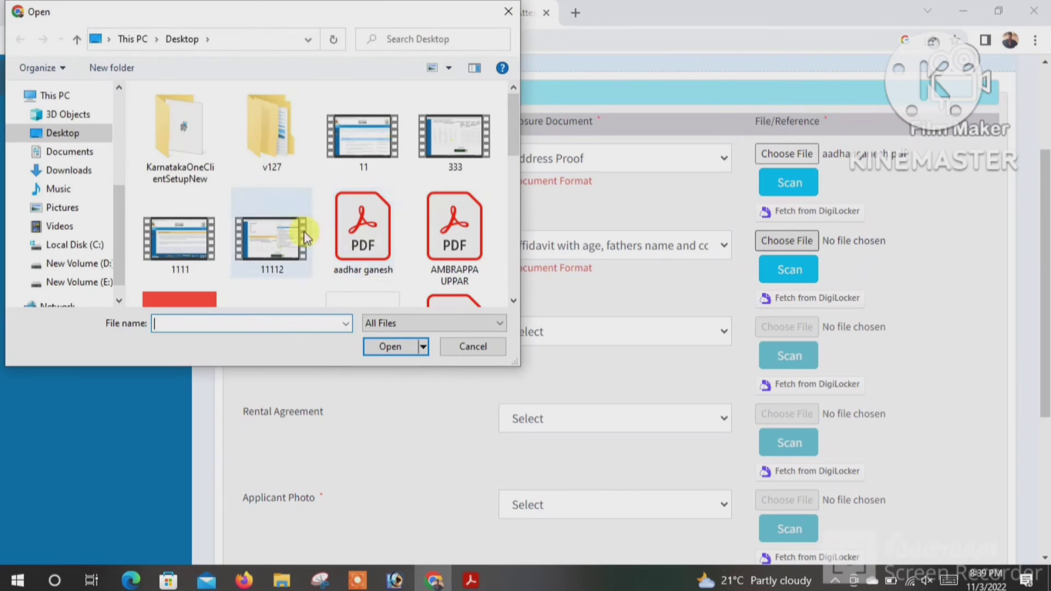
scroll(372, 239, "down", 3)
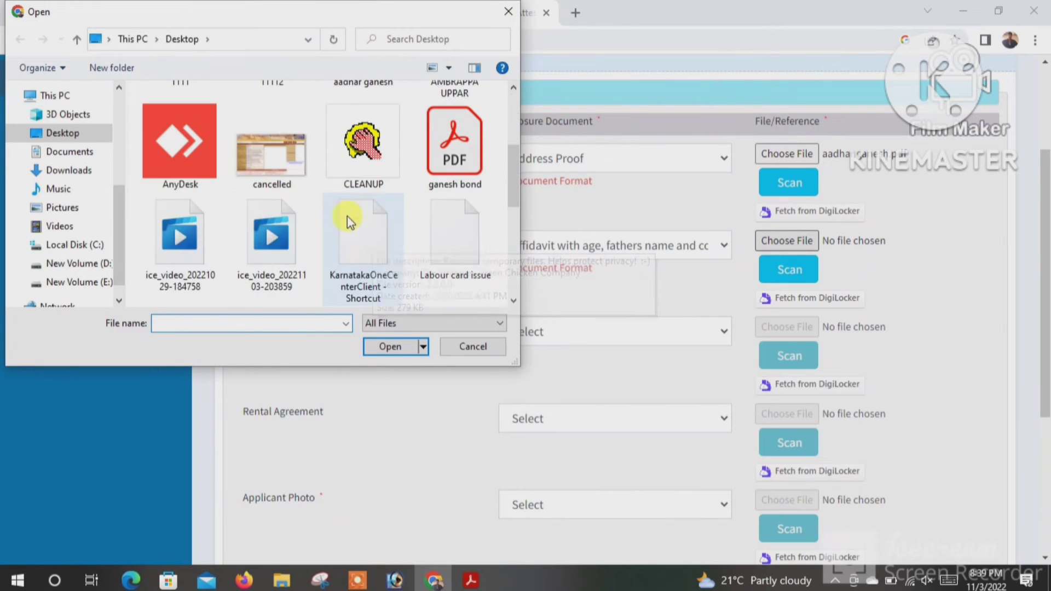
scroll(279, 227, "down", 3)
scroll(412, 195, "up", 2)
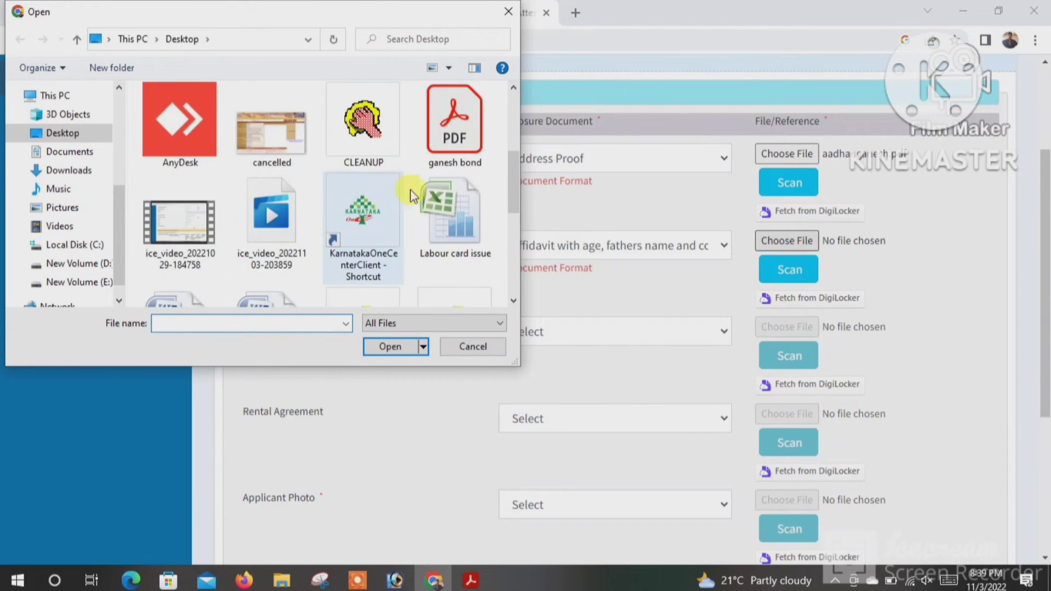
scroll(412, 195, "up", 2)
left_click(452, 219)
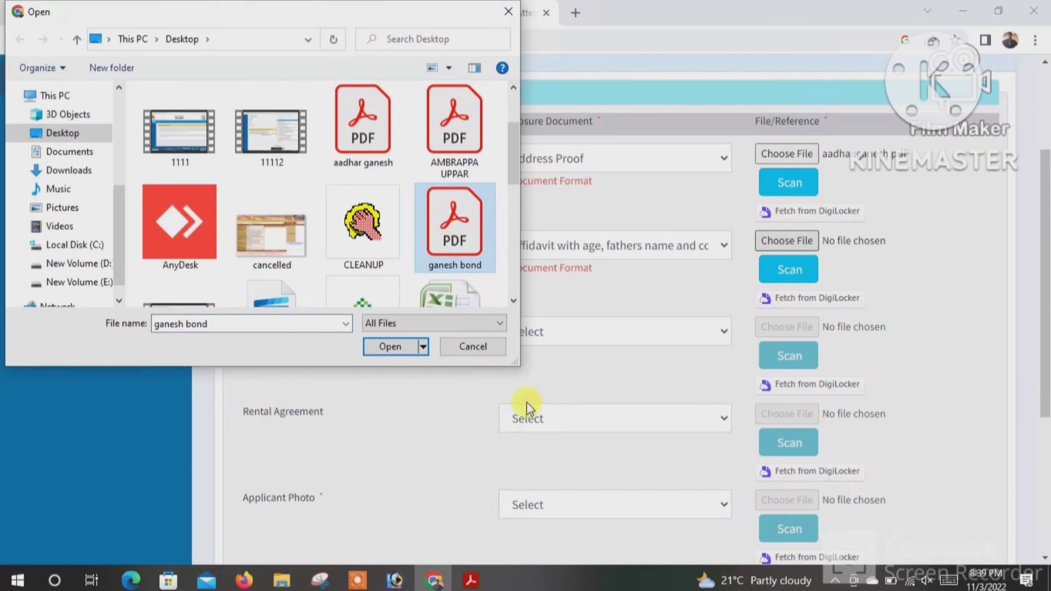
left_click(384, 345)
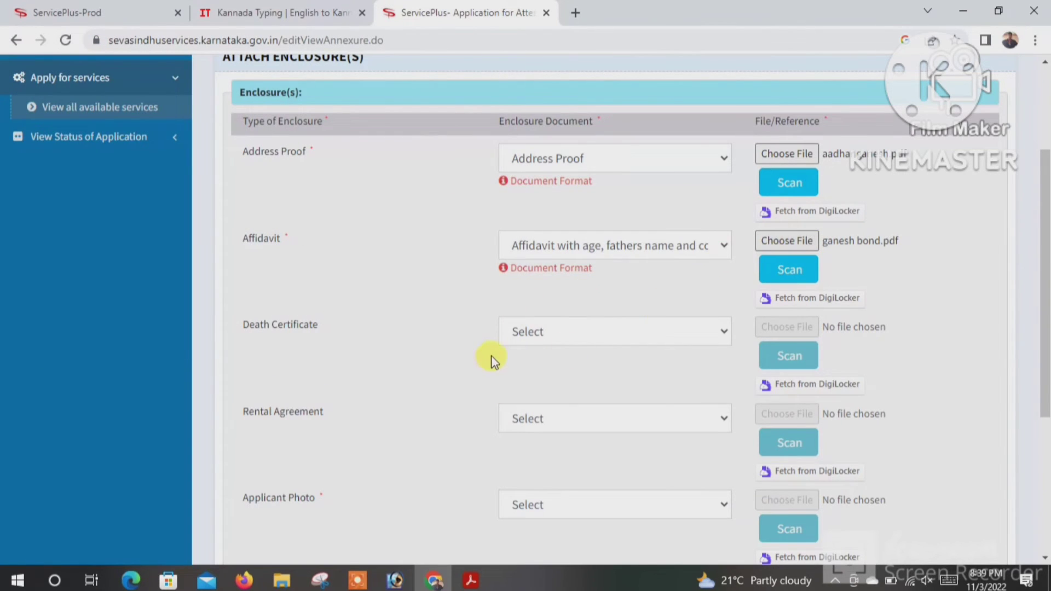
scroll(547, 323, "down", 2)
- Choose Death Certificate as the enclosure type and attach the death certificate PDF
left_click(572, 256)
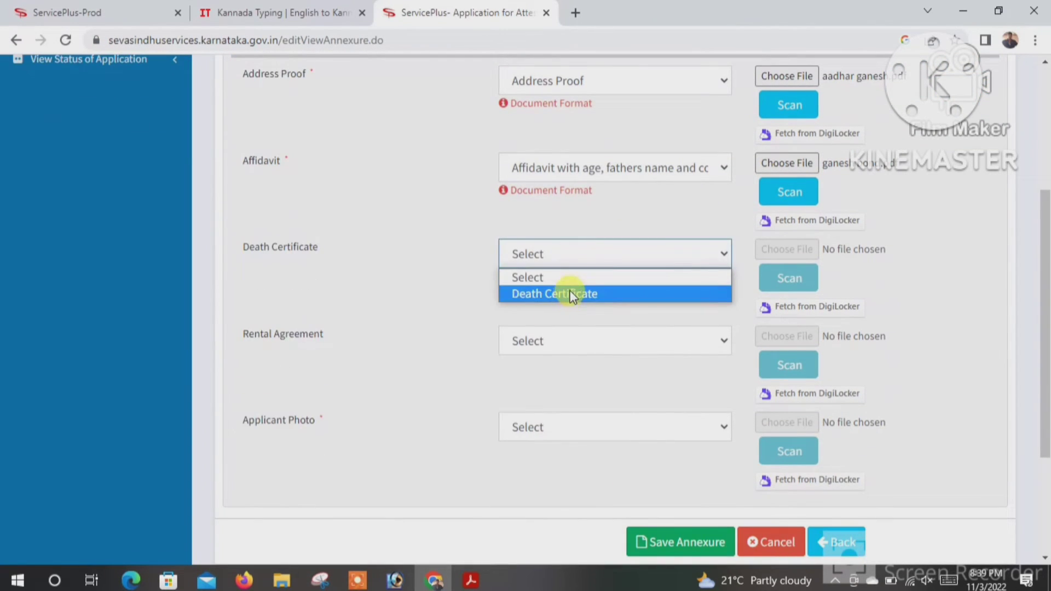
left_click(571, 294)
left_click(777, 248)
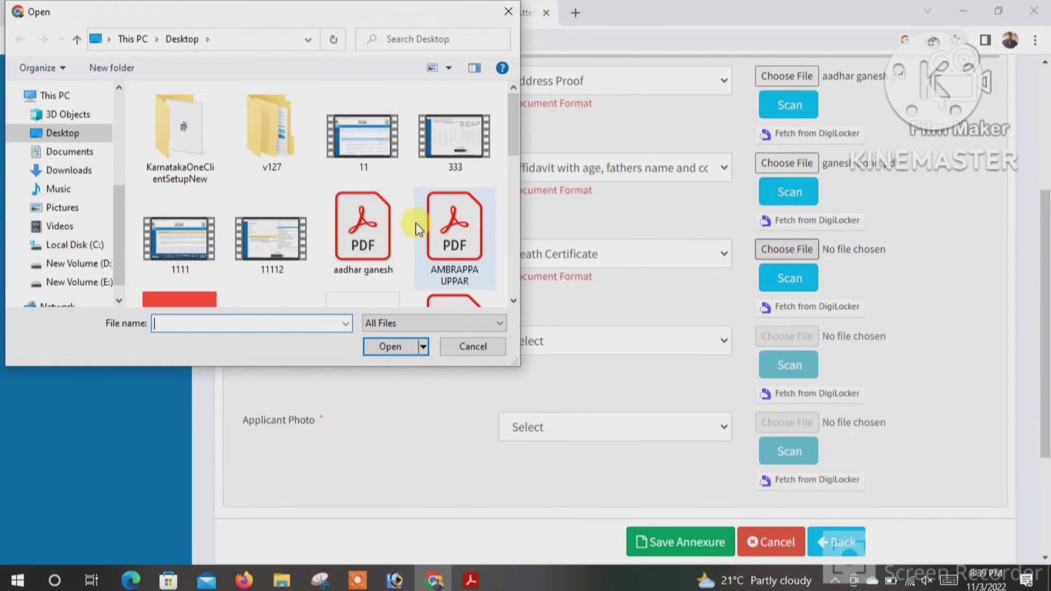
scroll(397, 223, "down", 3)
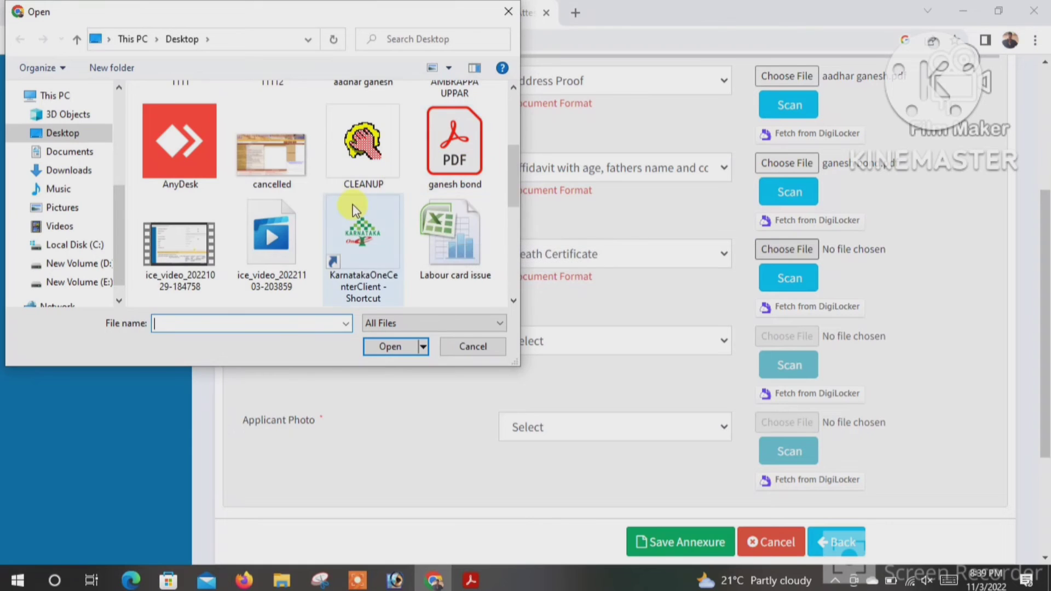
scroll(285, 234, "down", 5)
left_click(170, 263)
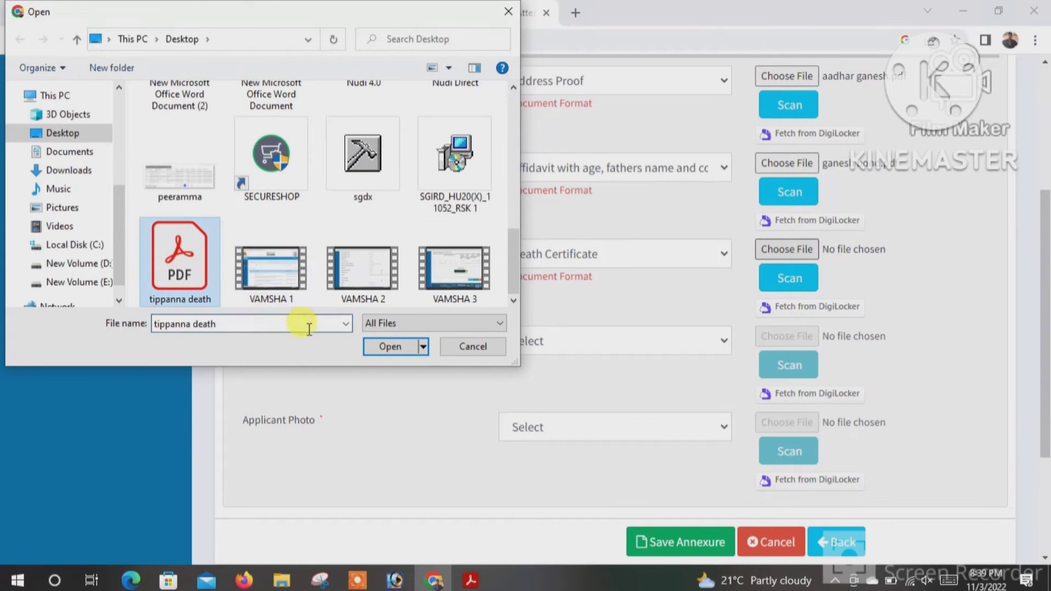
left_click(389, 347)
scroll(699, 335, "down", 2)
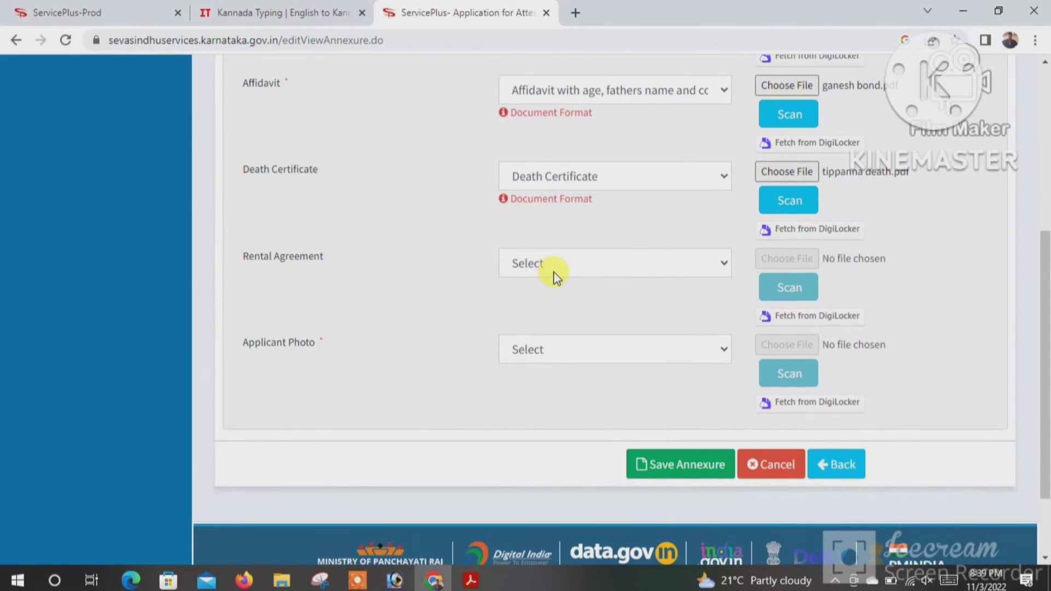
- Choose Applicant Photo as the enclosure type and attach photo p.jpg
left_click(553, 349)
left_click(553, 386)
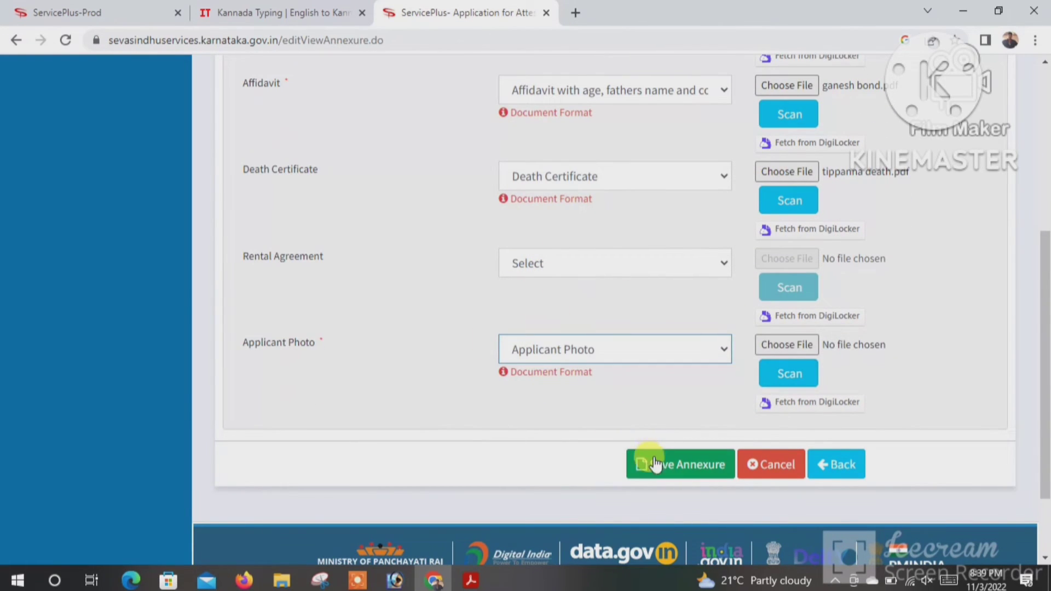
left_click(357, 581)
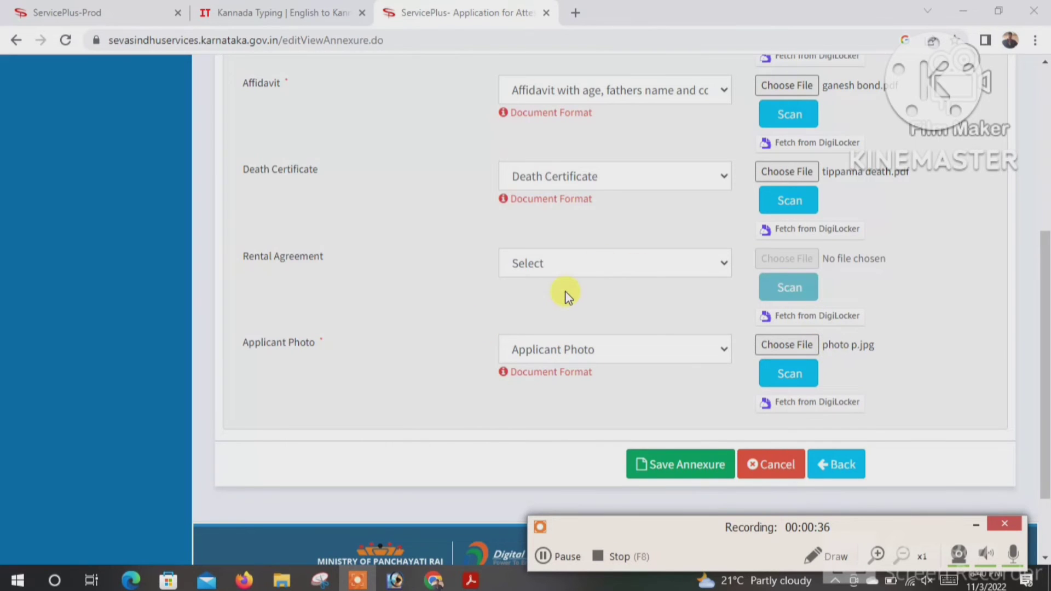
scroll(565, 291, "up", 3)
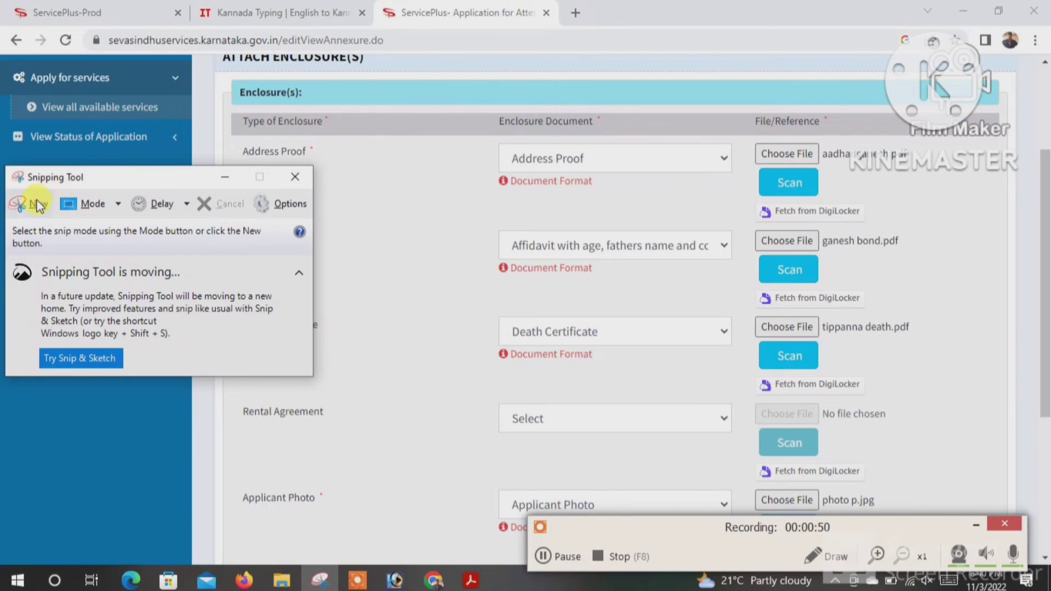
- Snip the filled enclosures table and save it as a PNG image on the Desktop
left_click(38, 206)
left_click_drag(216, 87, 1043, 583)
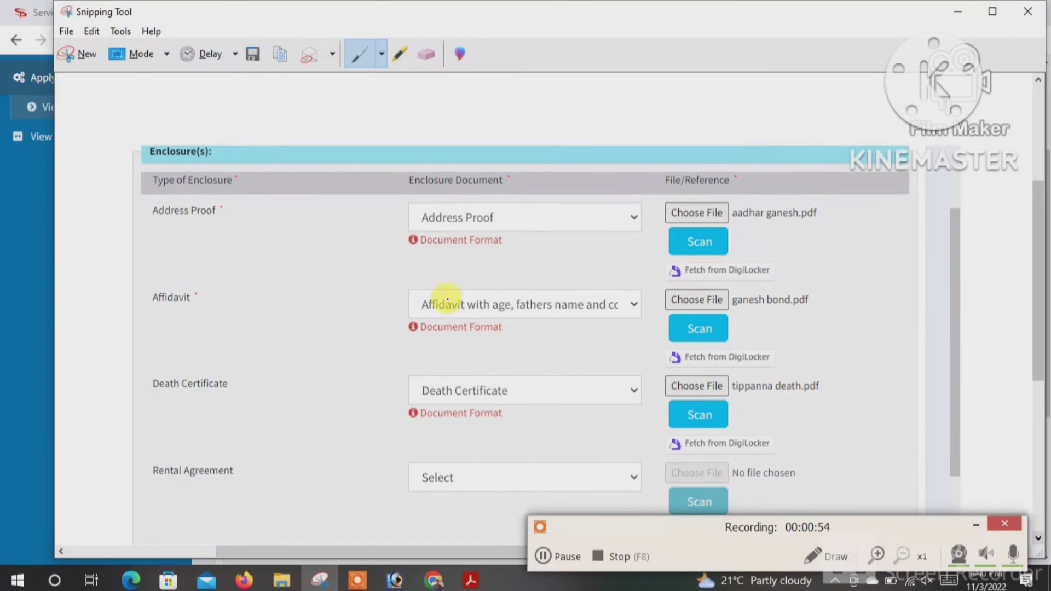
left_click(252, 54)
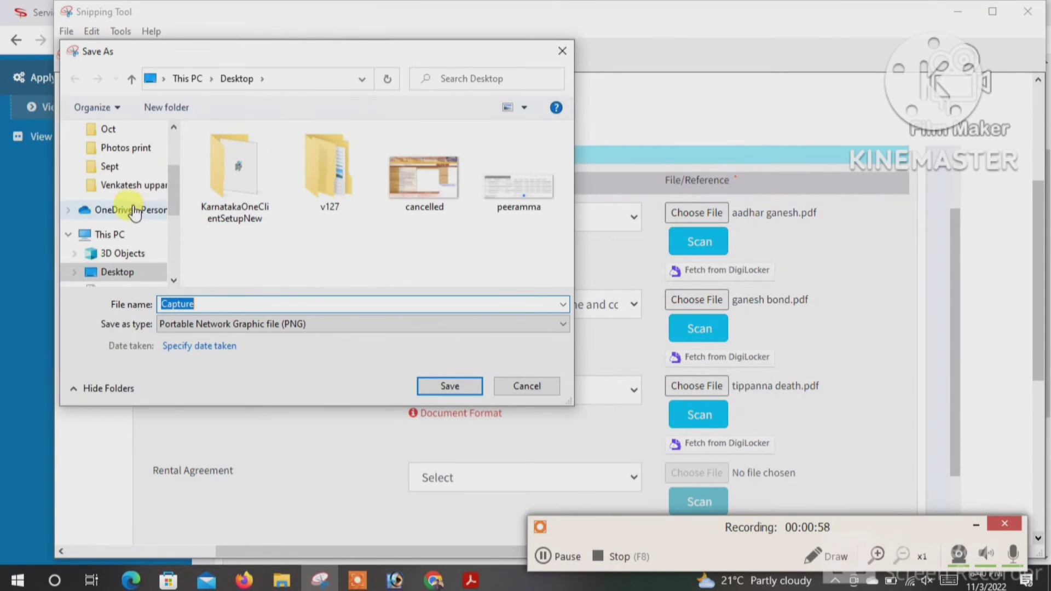
type("GG")
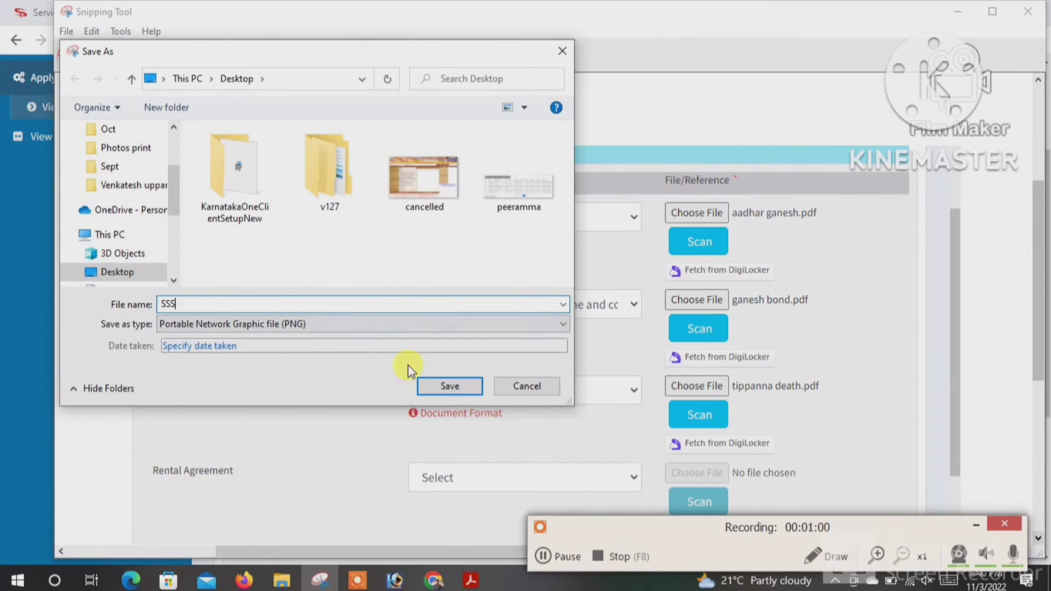
left_click(446, 385)
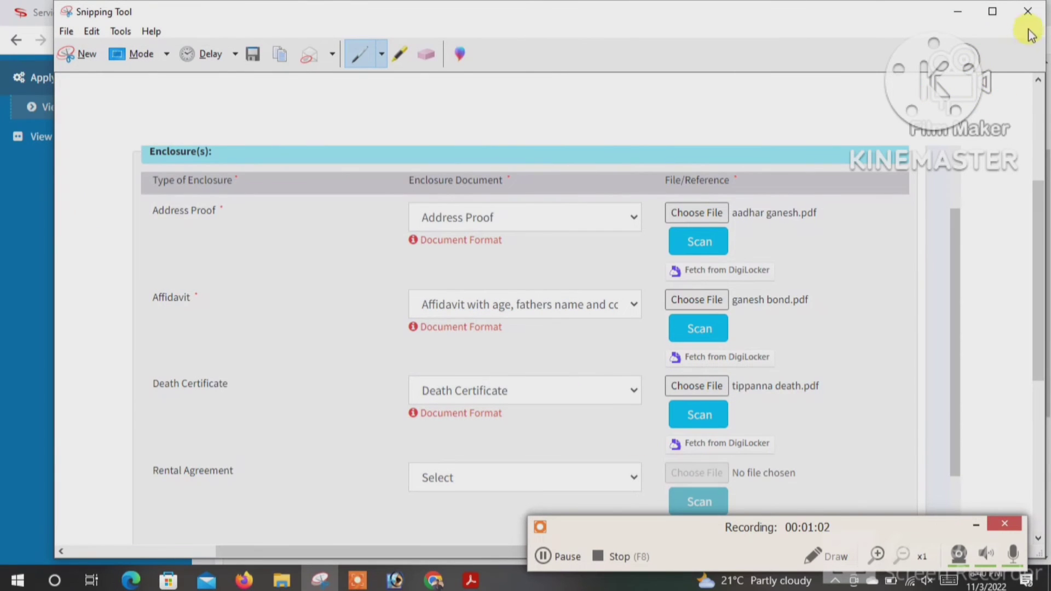
left_click(1028, 11)
- Save the annexure attachments and review the resulting application summary with its draft reference
scroll(684, 350, "down", 4)
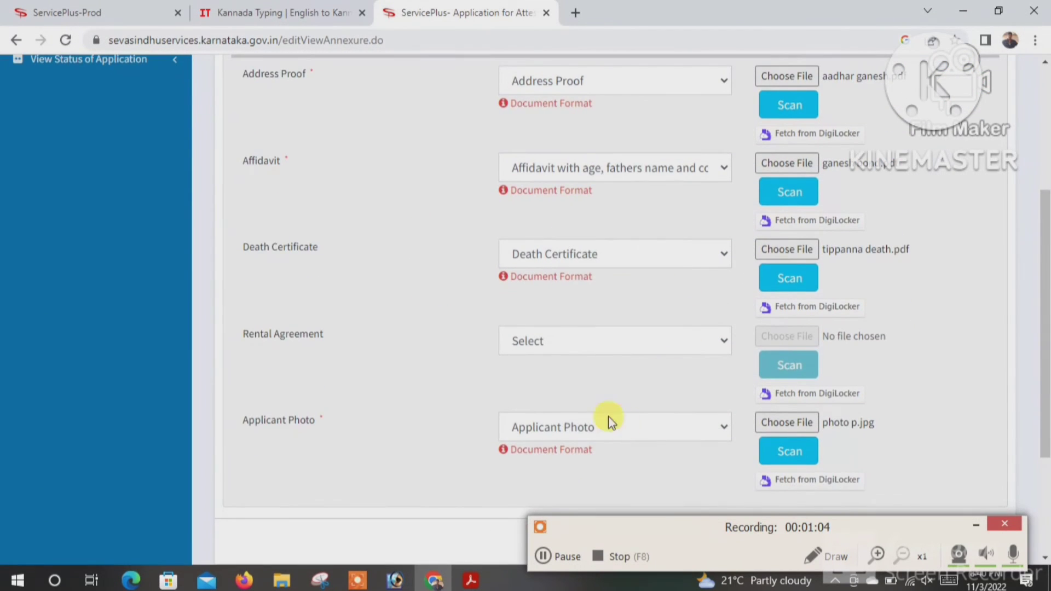
scroll(664, 389, "up", 1)
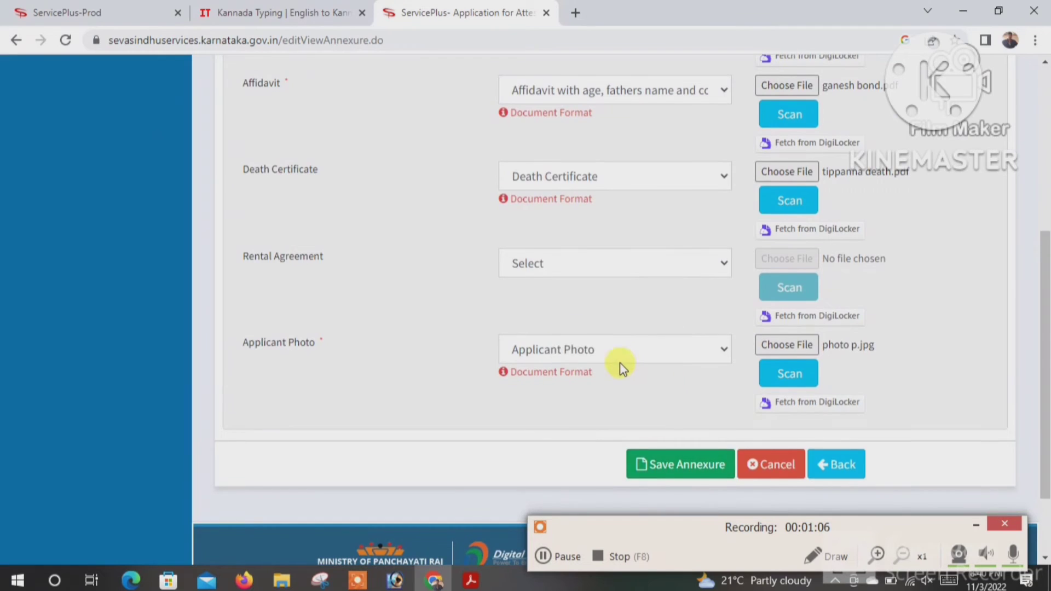
scroll(619, 363, "up", 3)
scroll(618, 363, "down", 1)
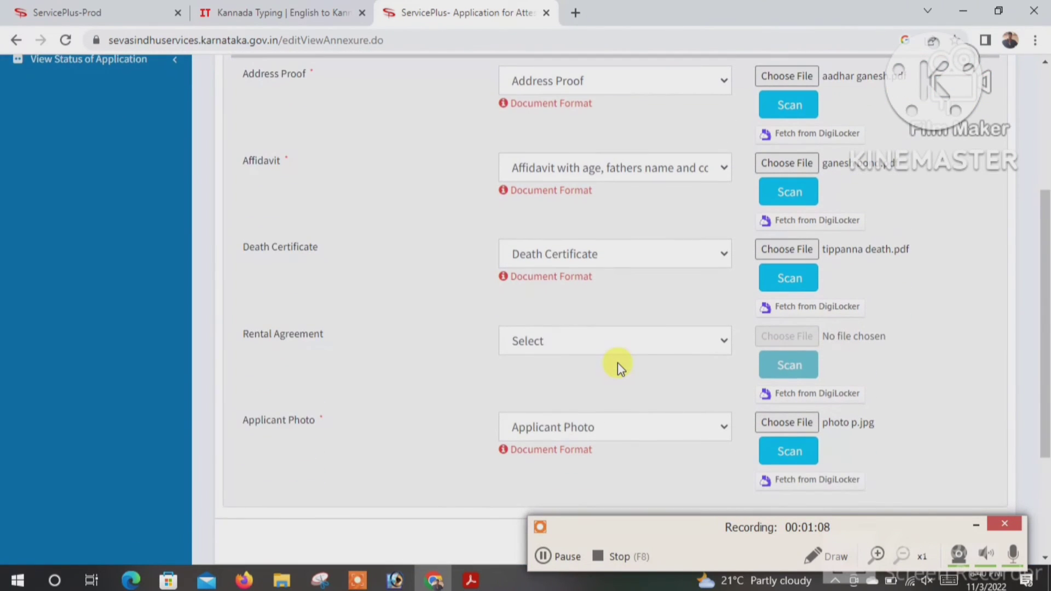
scroll(608, 363, "down", 1)
scroll(575, 318, "up", 1)
scroll(537, 414, "down", 1)
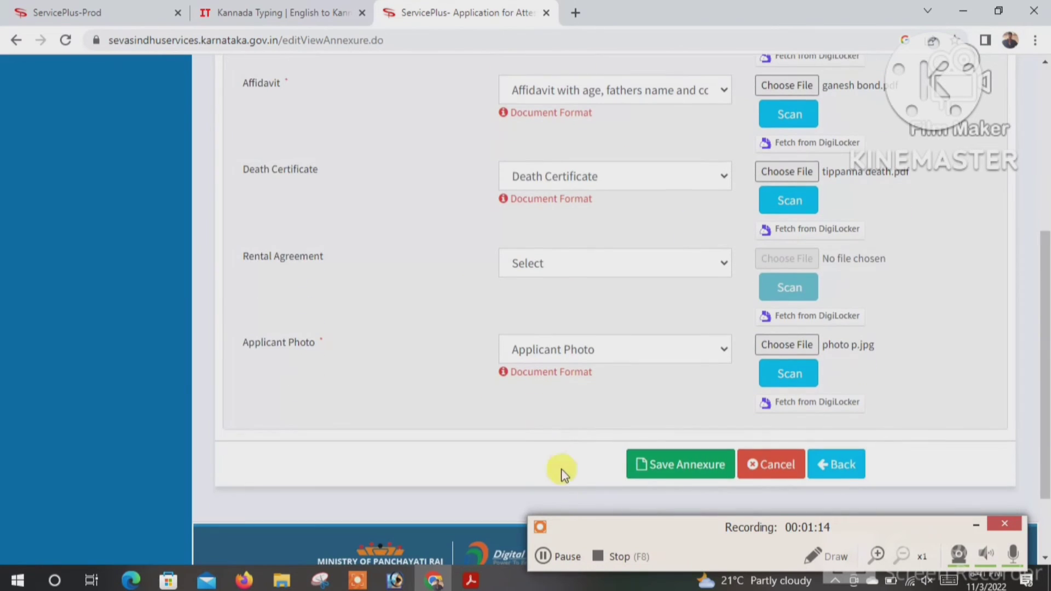
left_click(695, 468)
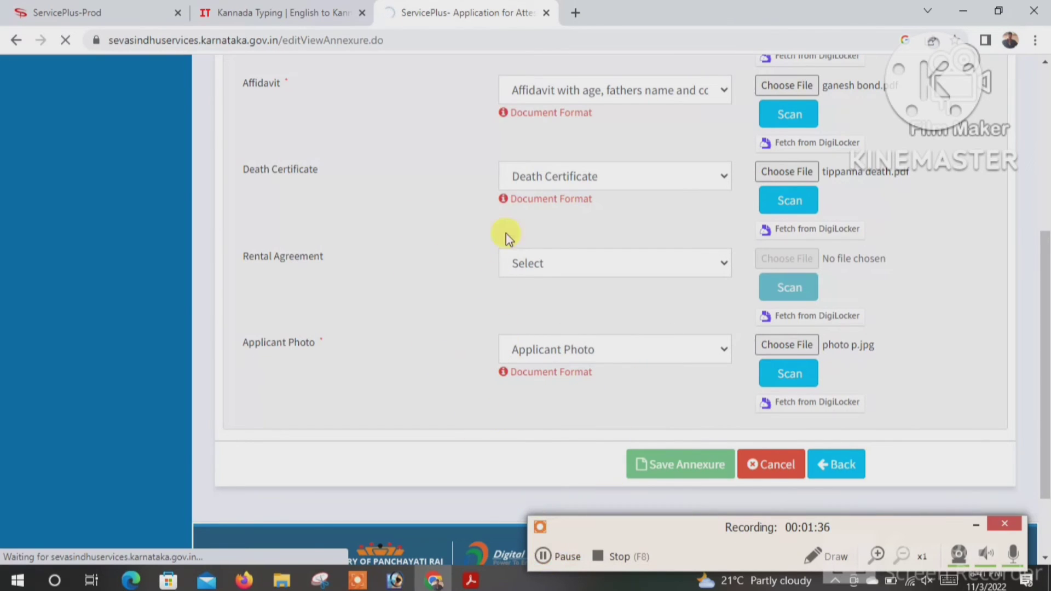
scroll(466, 334, "up", 2)
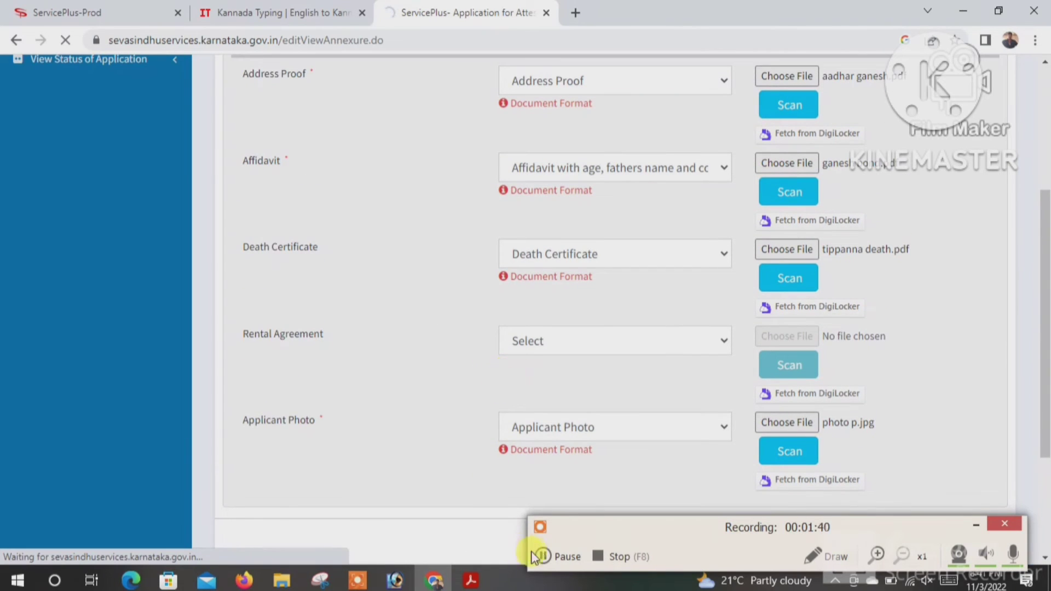
scroll(542, 410, "down", 1)
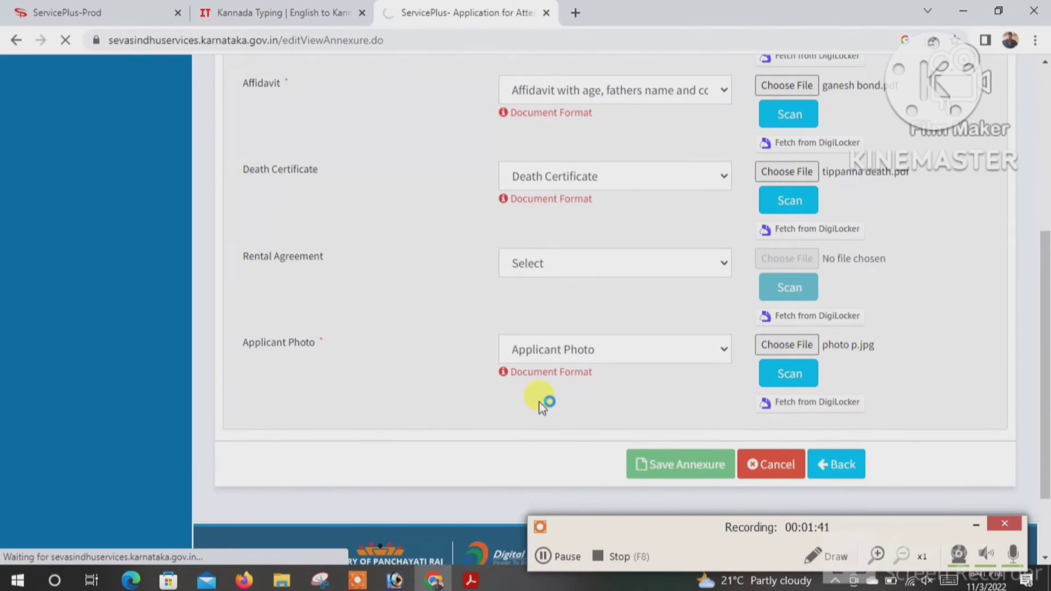
scroll(539, 402, "up", 2)
scroll(539, 394, "down", 1)
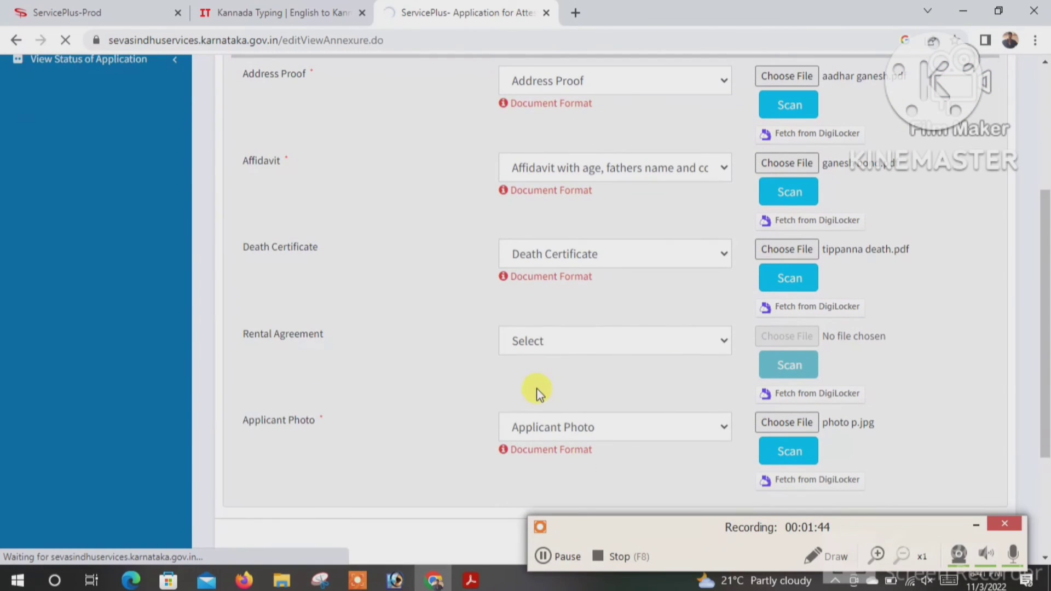
scroll(536, 387, "up", 1)
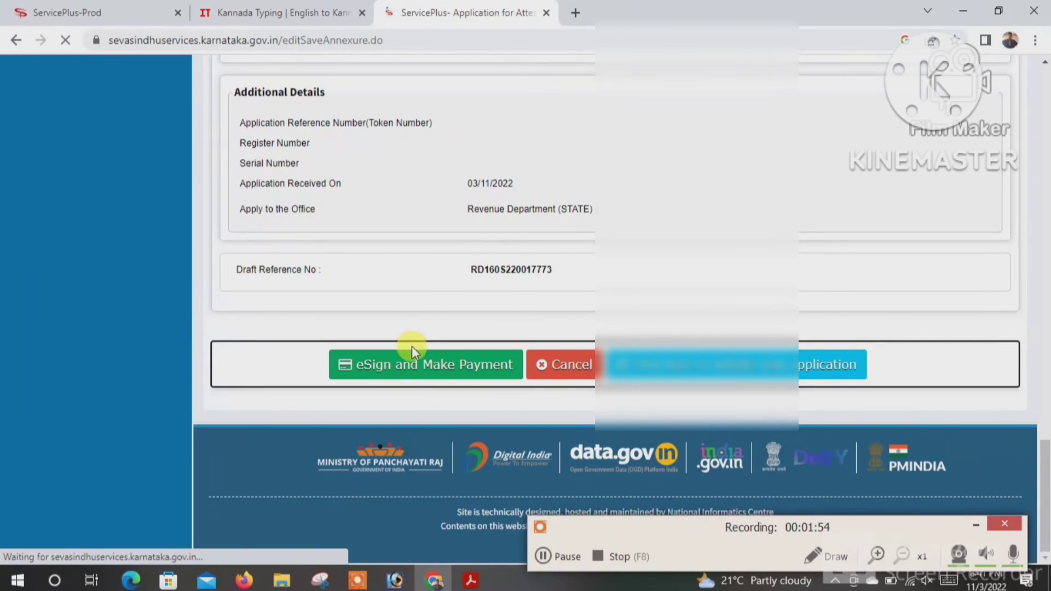
- Start eSign and Make Payment for the Family Tree attestation application
scroll(432, 306, "up", 1)
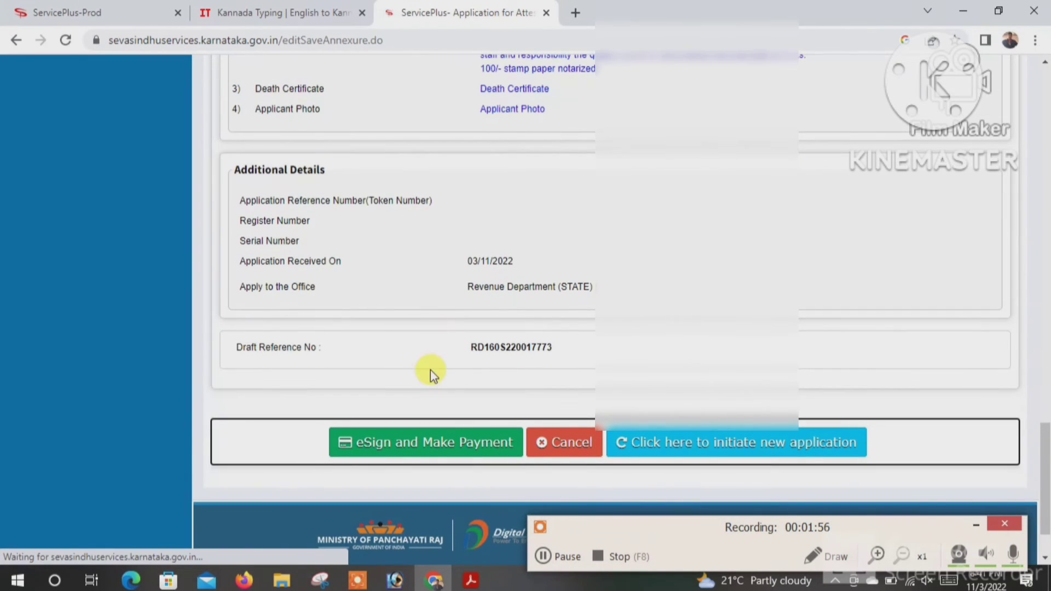
scroll(428, 366, "up", 1)
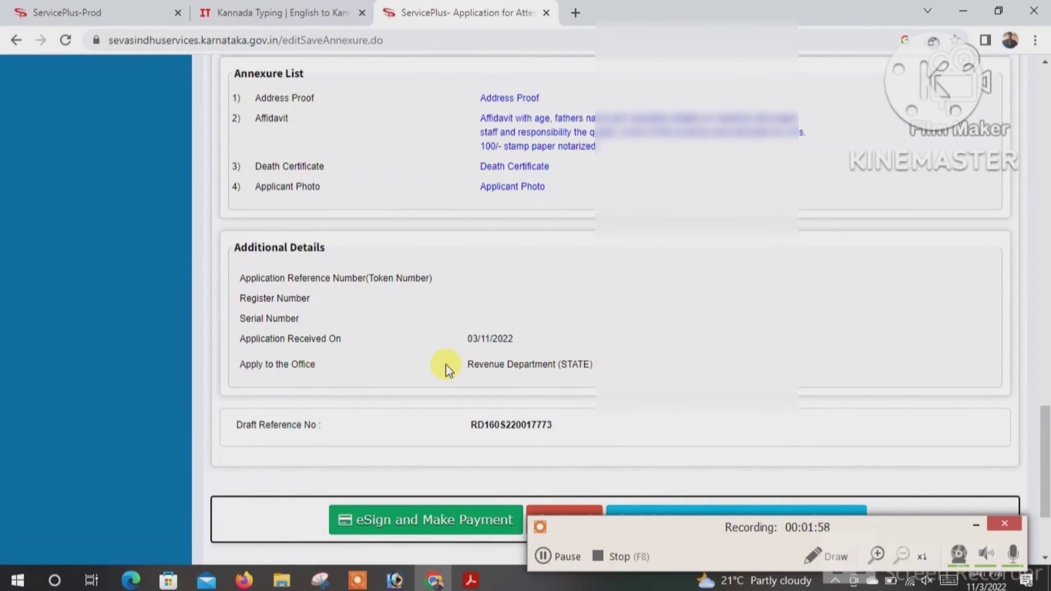
scroll(528, 202, "up", 1)
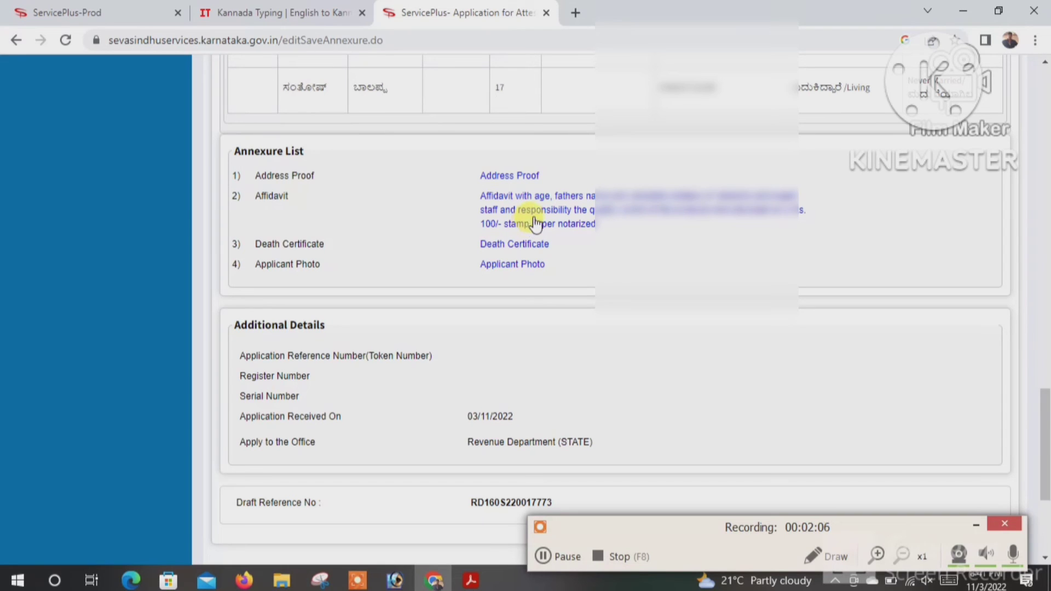
scroll(538, 245, "down", 1)
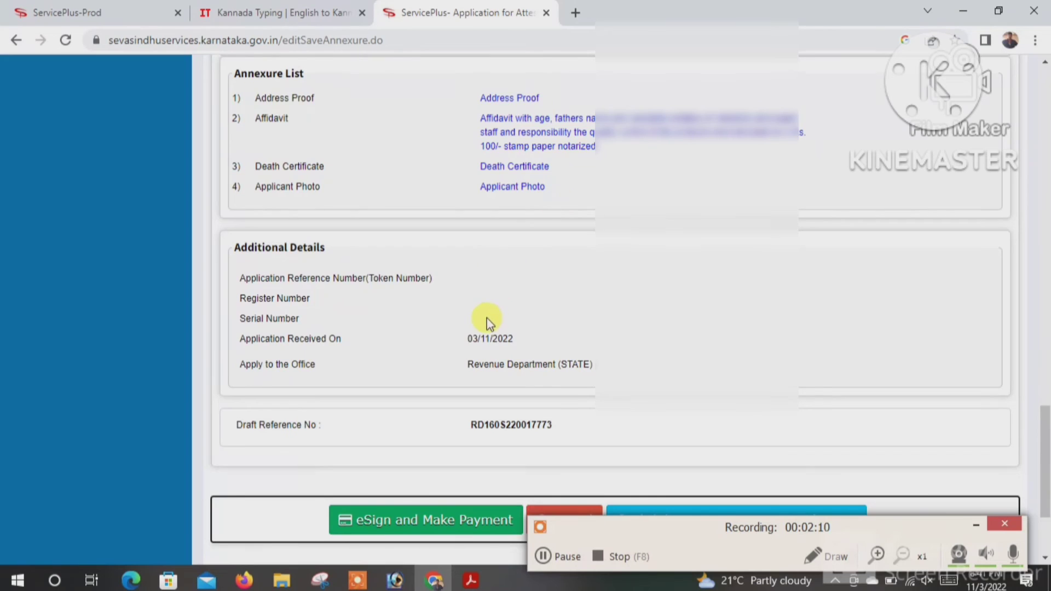
scroll(427, 339, "down", 1)
scroll(490, 329, "up", 2)
scroll(477, 310, "up", 2)
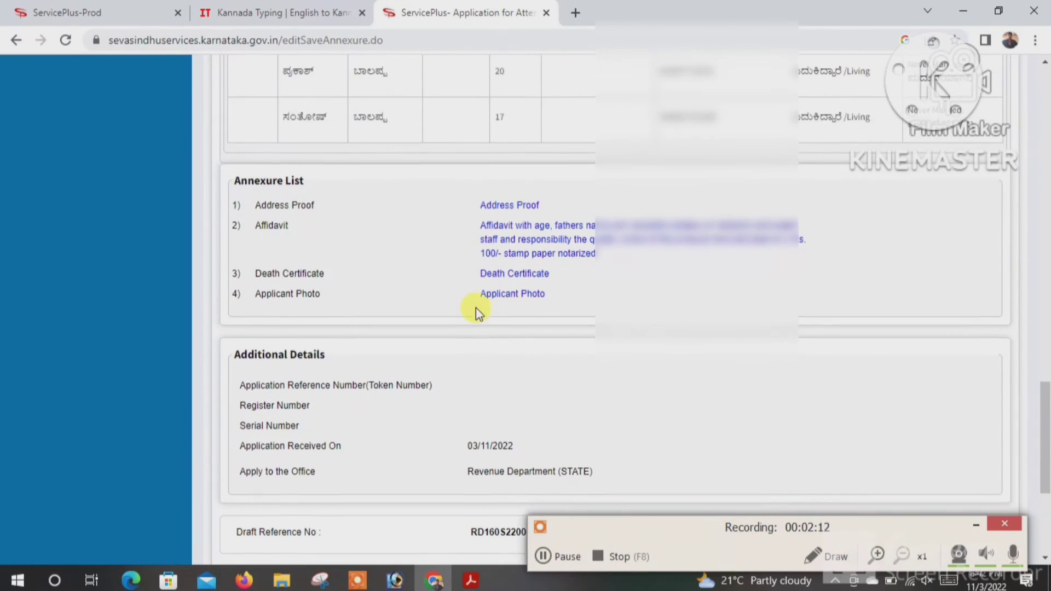
scroll(476, 308, "down", 3)
scroll(475, 308, "up", 5)
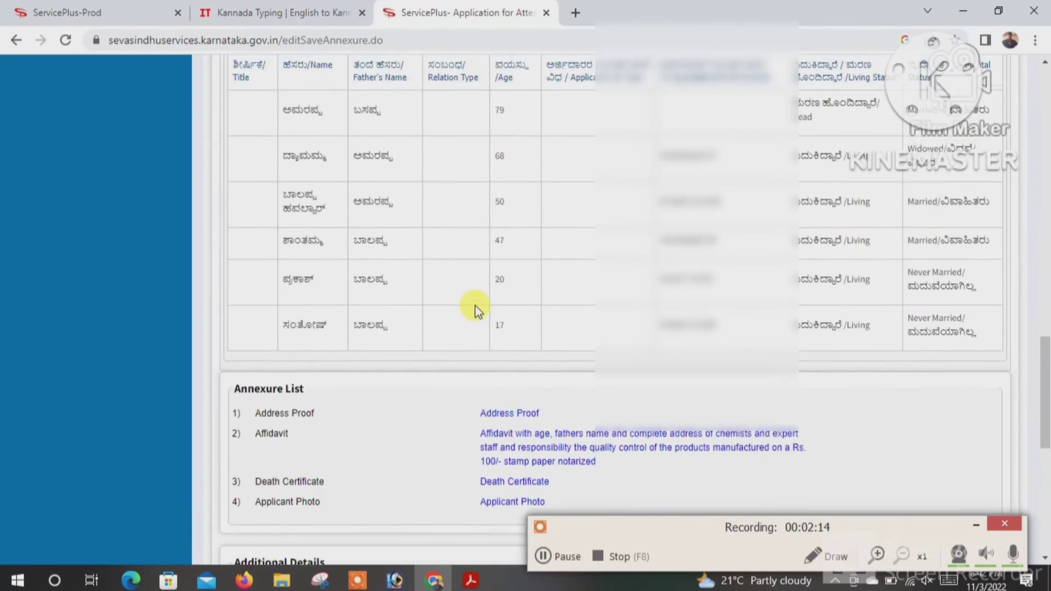
scroll(475, 307, "down", 4)
scroll(473, 307, "down", 2)
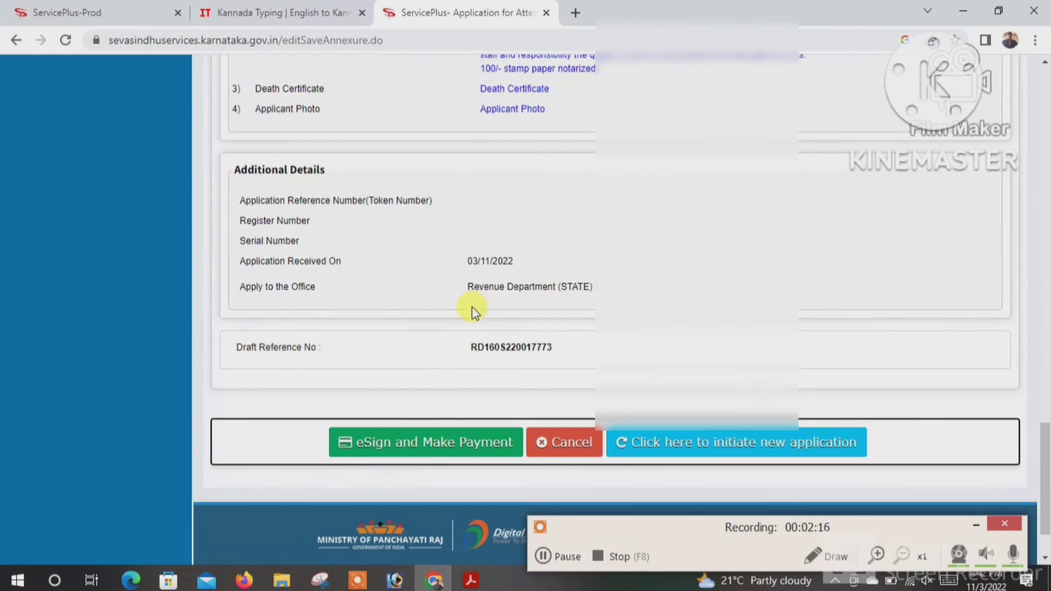
left_click(422, 440)
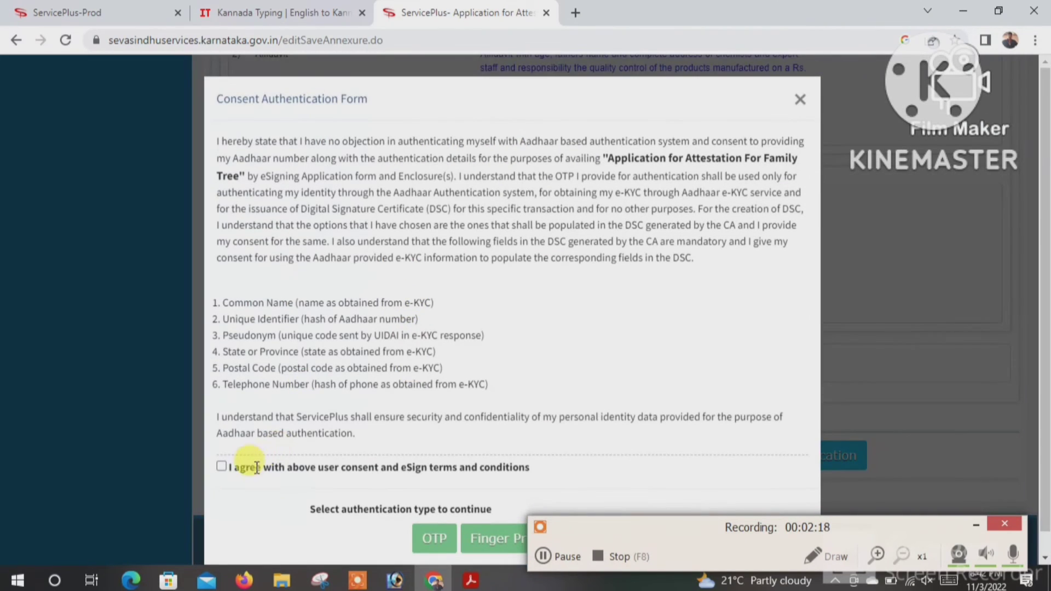
- Agree to the Aadhaar eSign consent terms and choose fingerprint authentication
left_click(222, 465)
scroll(493, 477, "down", 1)
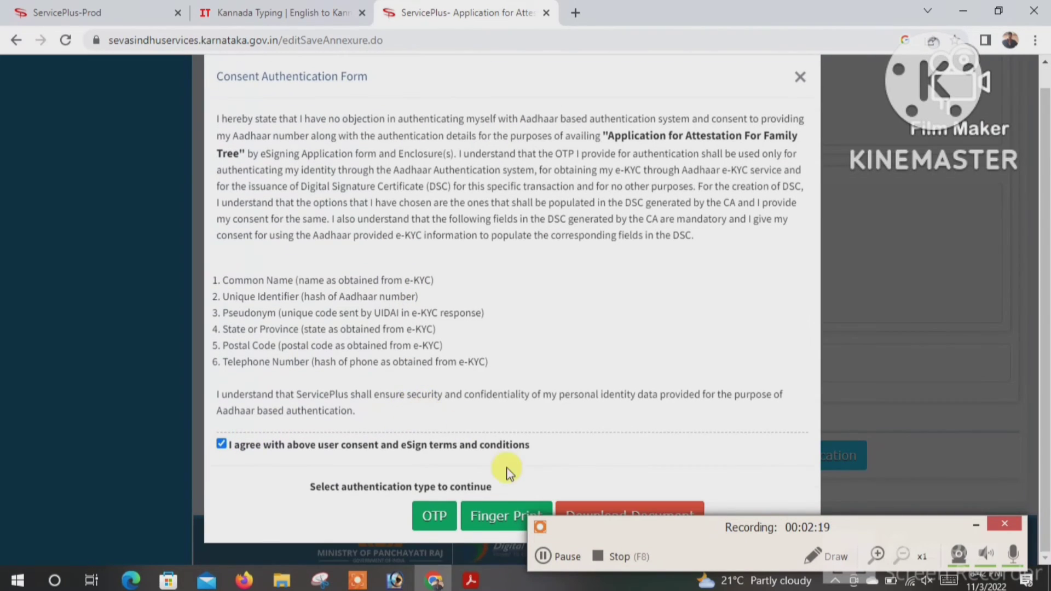
left_click(489, 516)
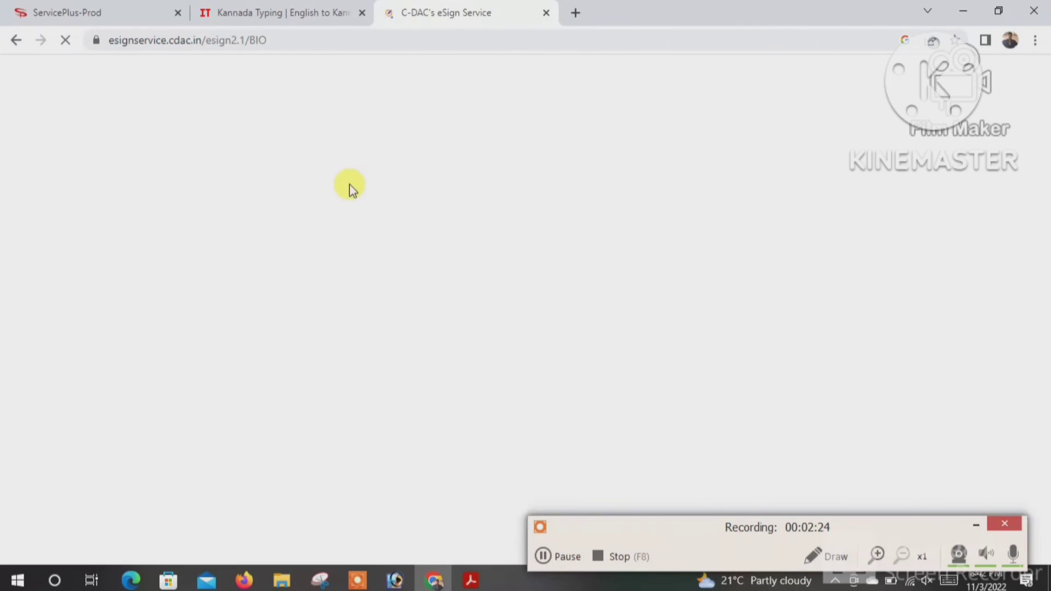
- E-sign via C-DAC with the Aadhaar number and a captured fingerprint, then proceed to the Rs. 65.0 KarnatakaOne payment
left_click(352, 345)
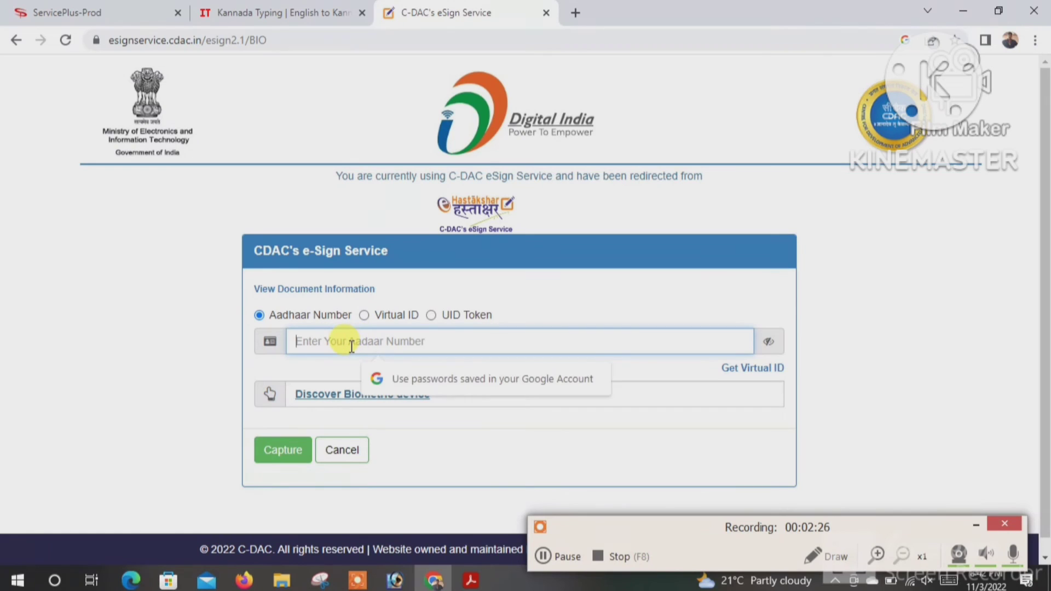
type("••")
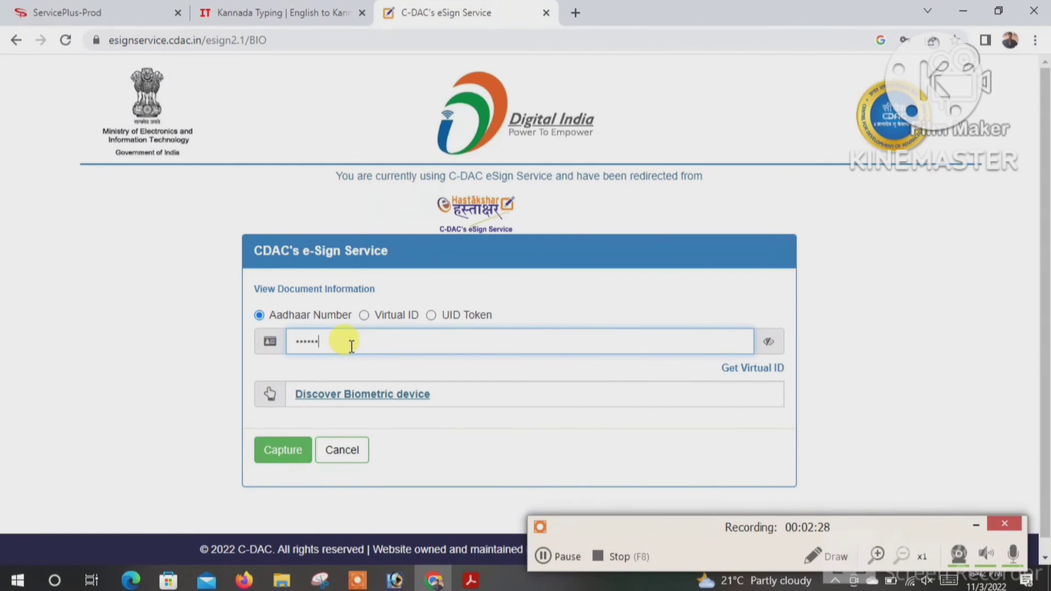
left_click(353, 392)
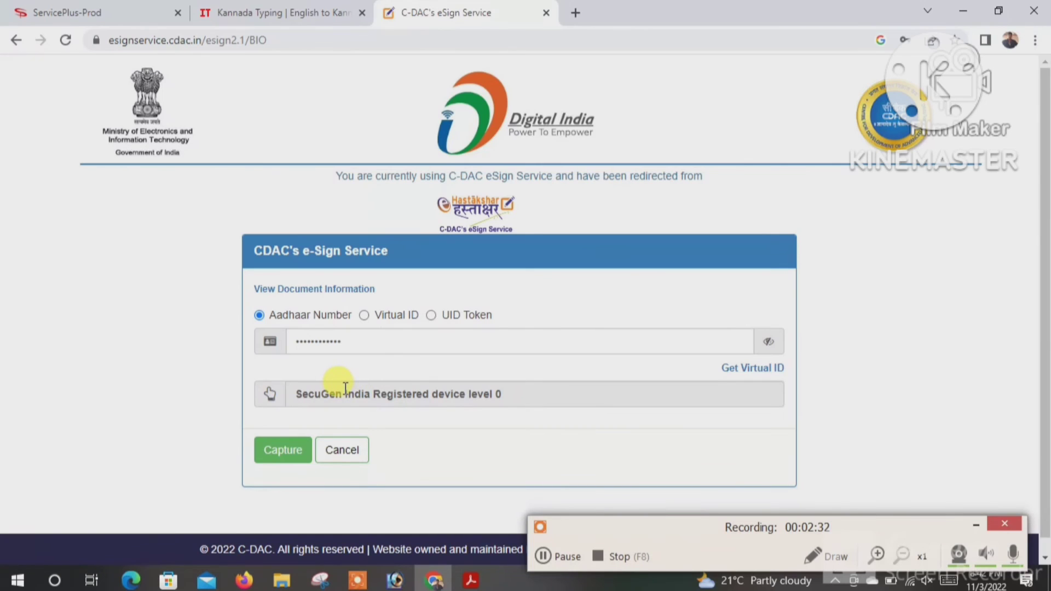
left_click(283, 451)
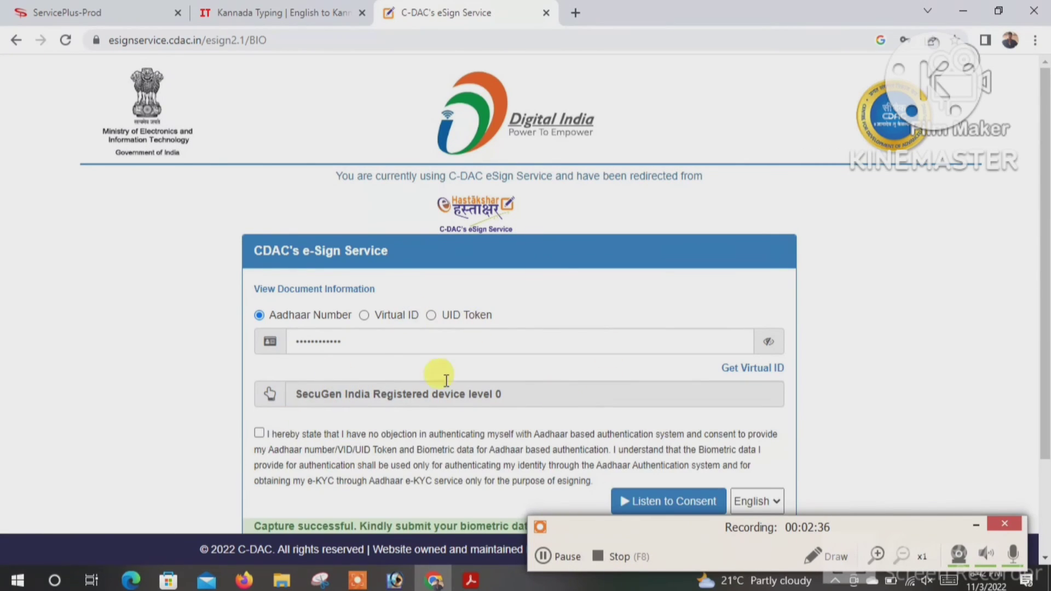
scroll(437, 371, "down", 2)
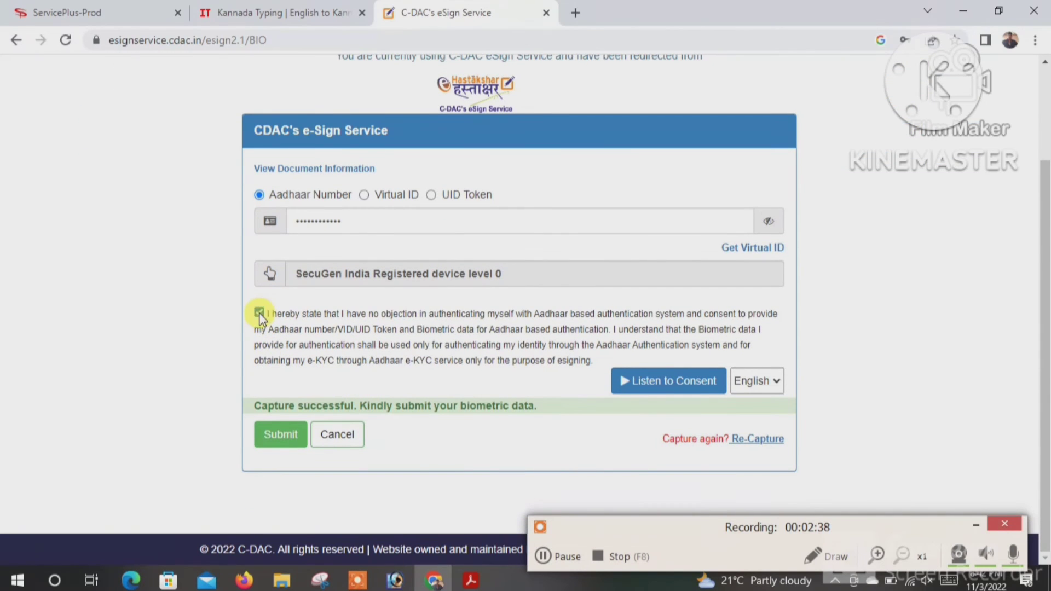
left_click(278, 436)
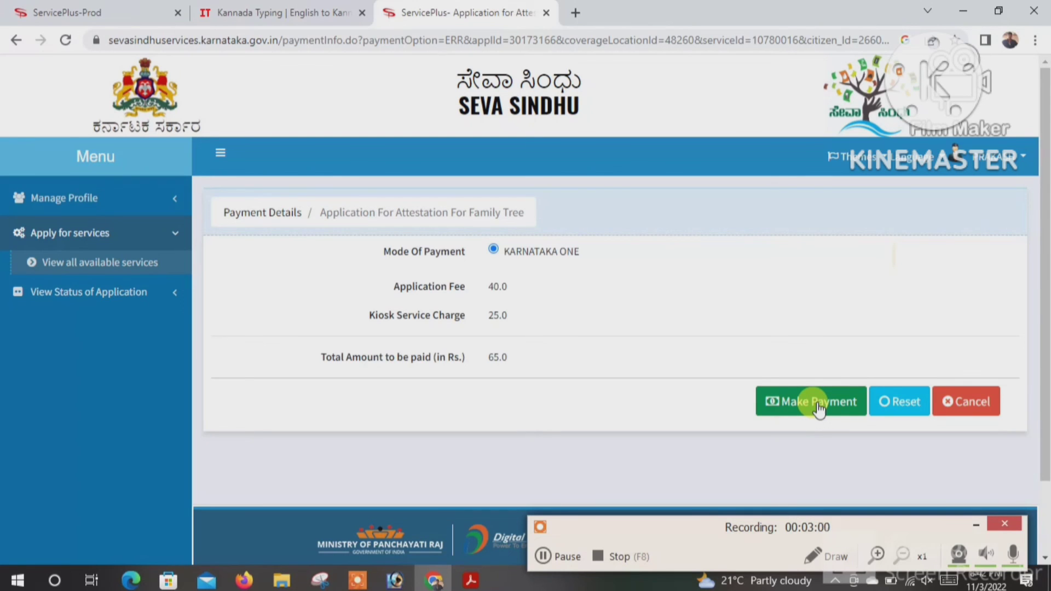
left_click(818, 405)
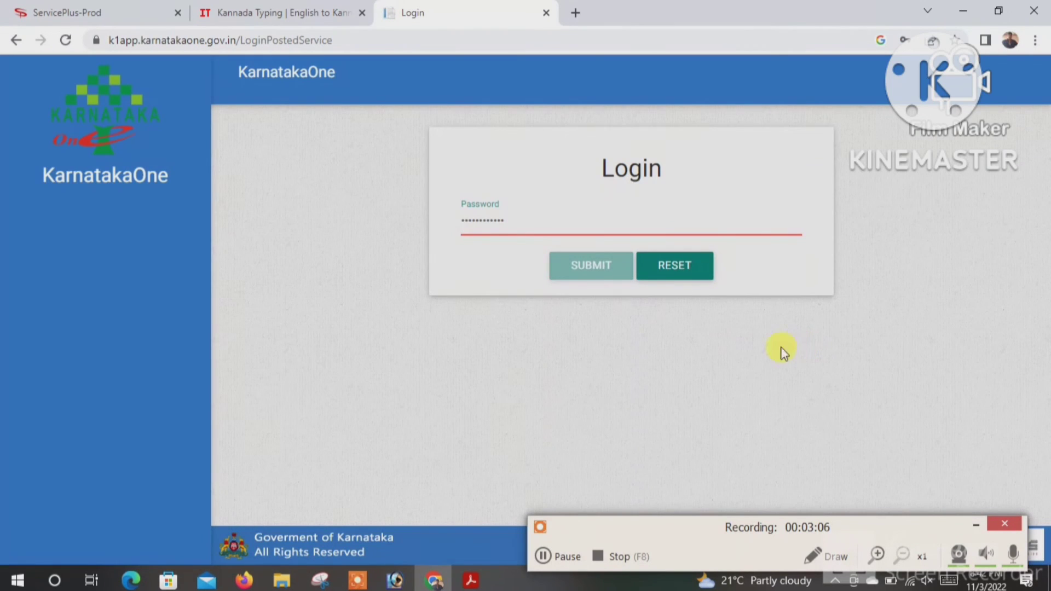
- Log in to KarnatakaOne and add the 65-rupee fee to payments with EQMS No 1
left_click(462, 266)
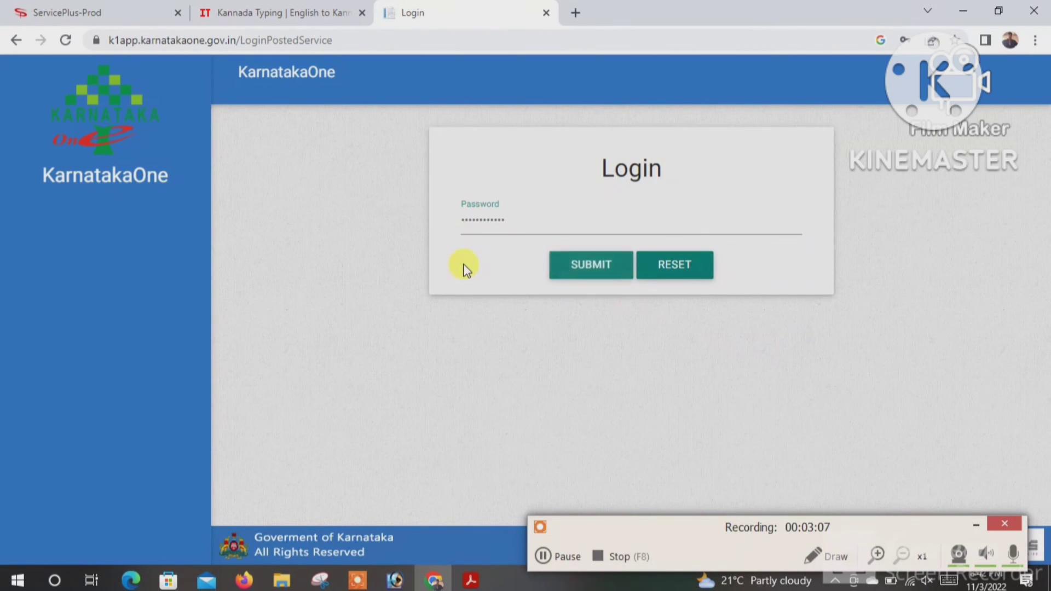
left_click(584, 276)
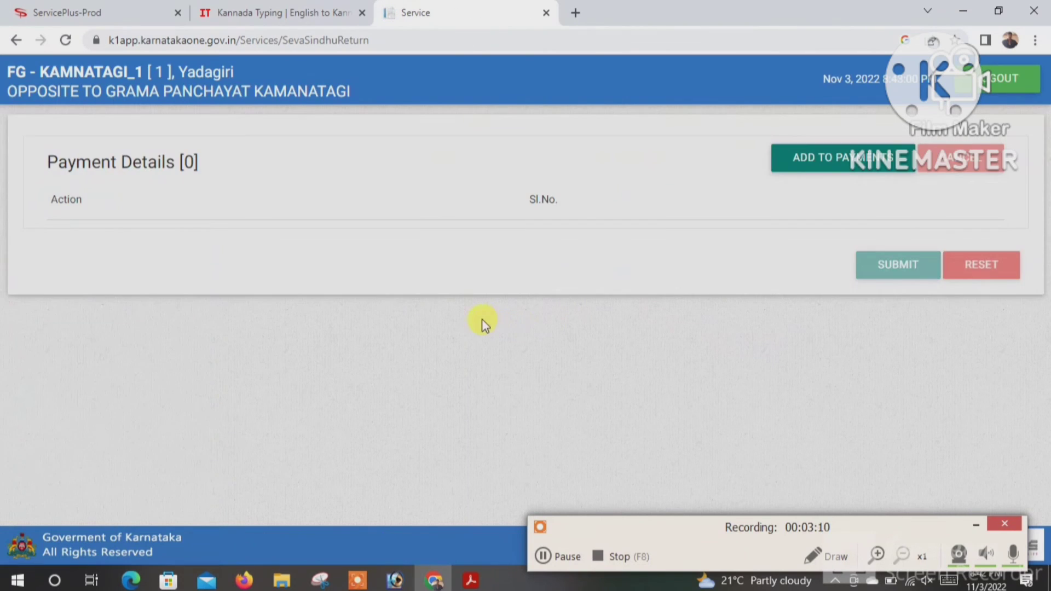
scroll(506, 317, "down", 1)
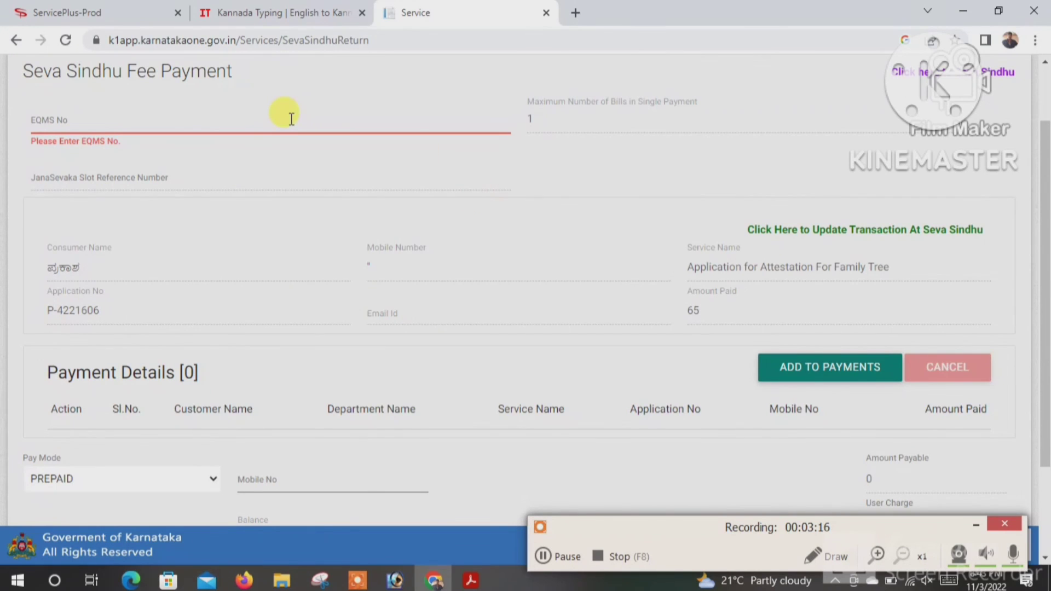
type("1")
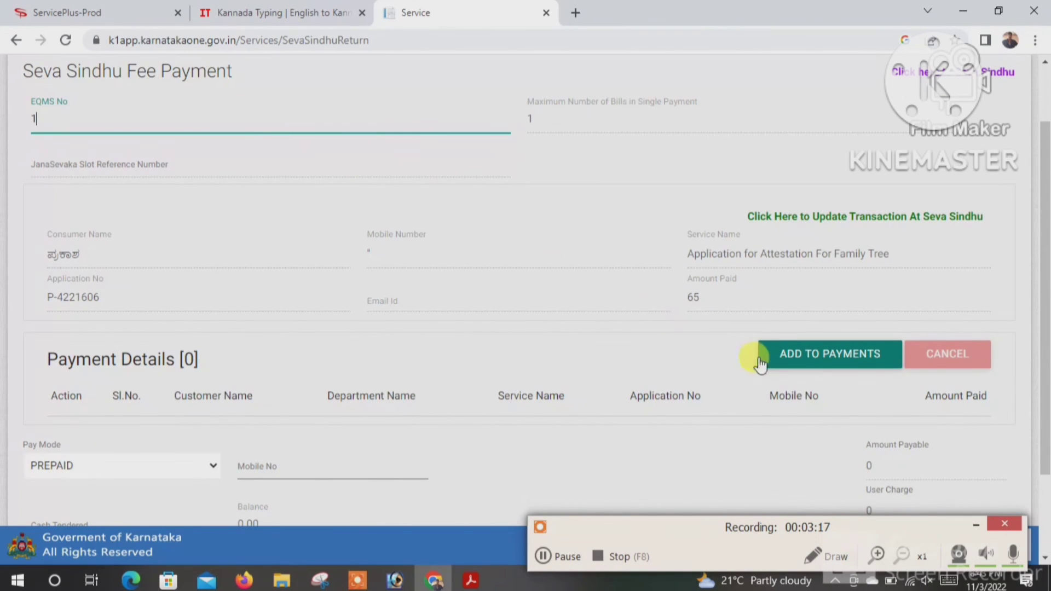
left_click(772, 361)
left_click(588, 127)
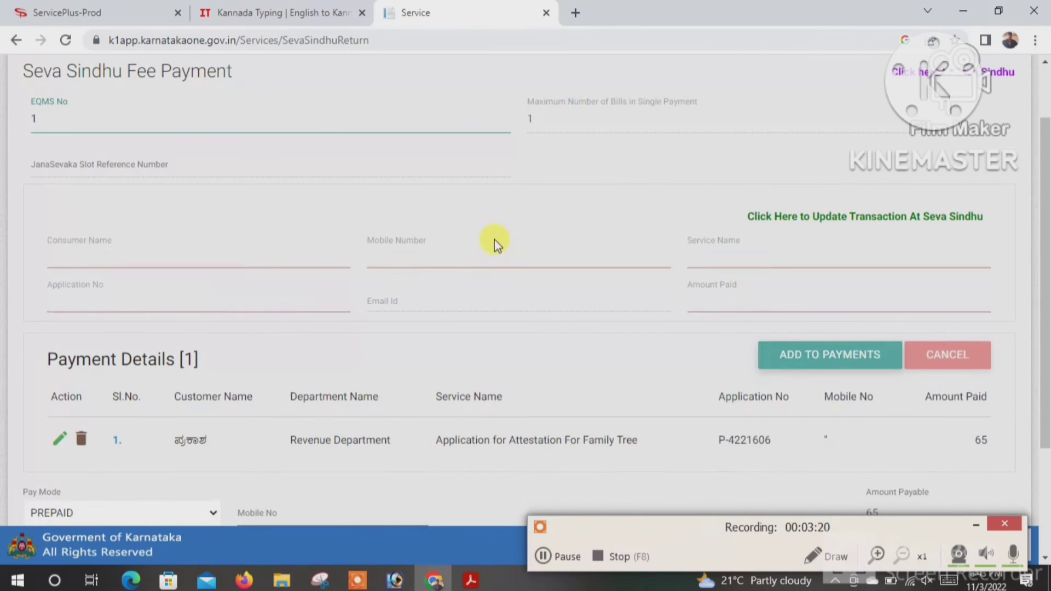
scroll(494, 239, "down", 2)
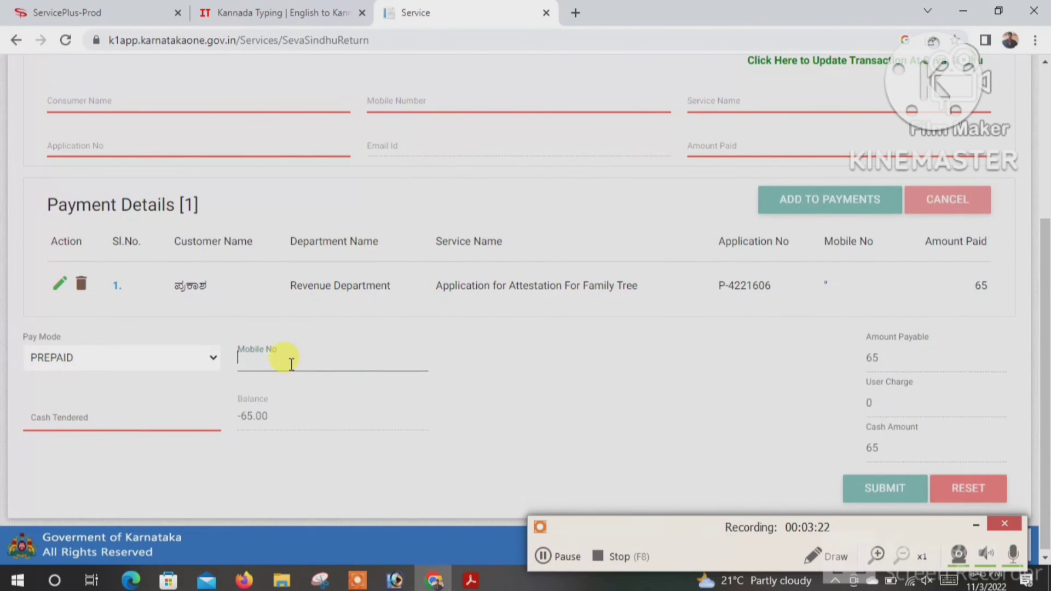
left_click(288, 359)
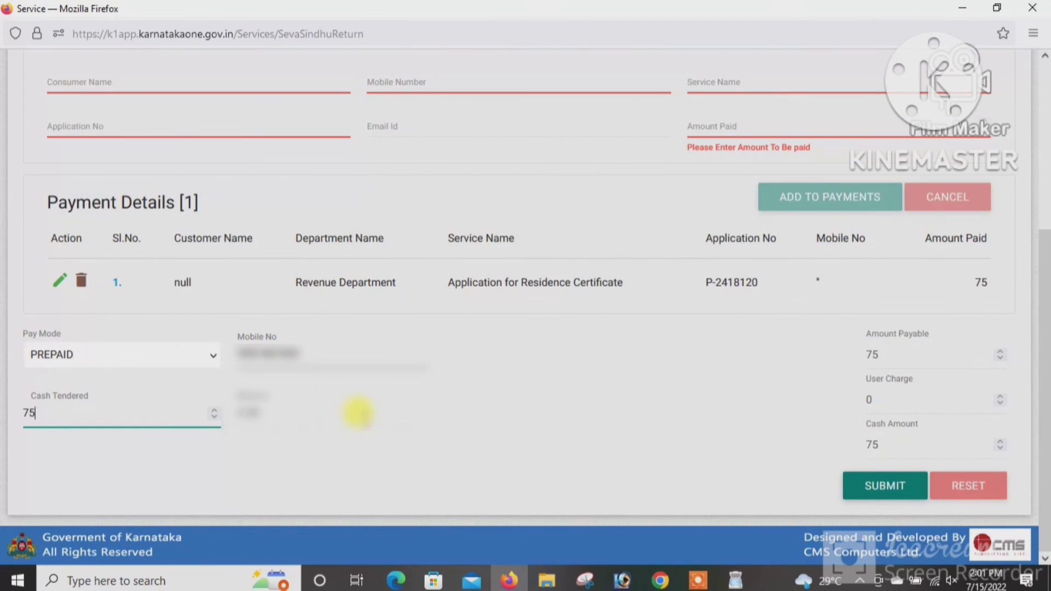
- Submit and confirm the KarnatakaOne fee payment transaction
left_click(870, 486)
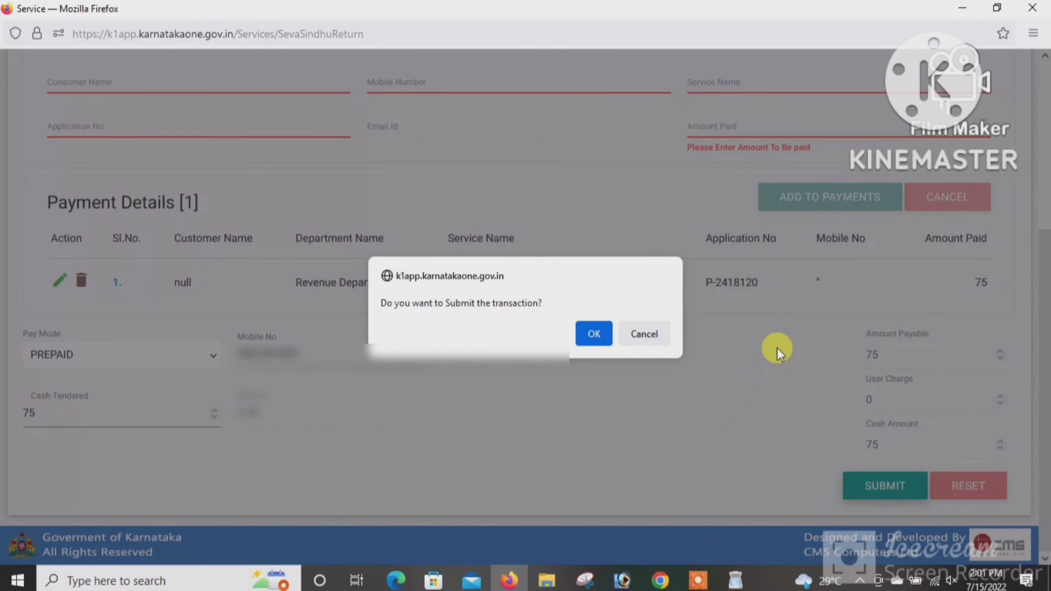
left_click(594, 334)
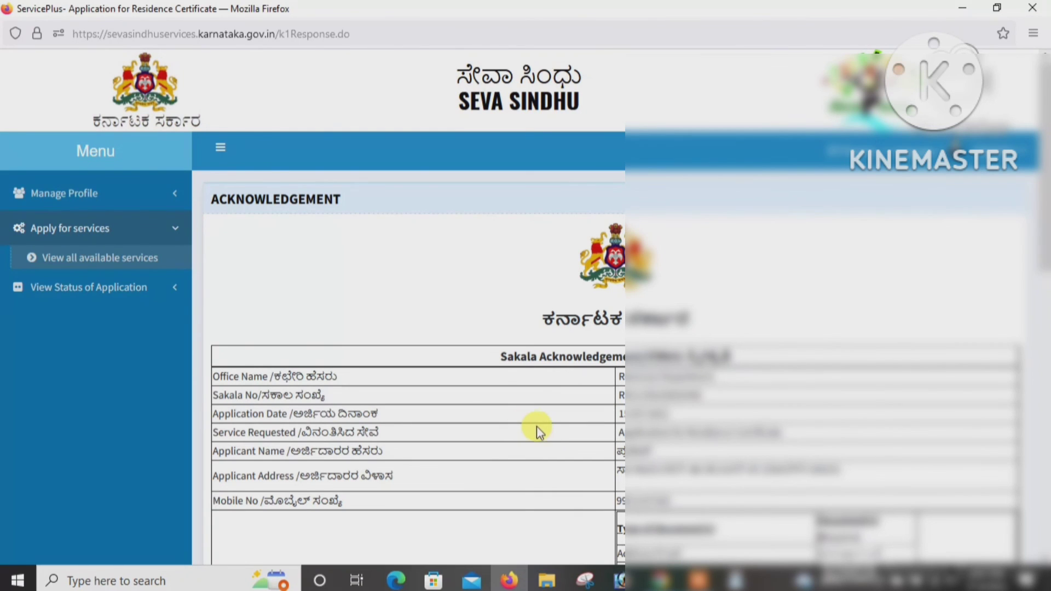
- Review the documents, payment status and fees on the Sakala Acknowledgement, then print it
scroll(545, 435, "down", 5)
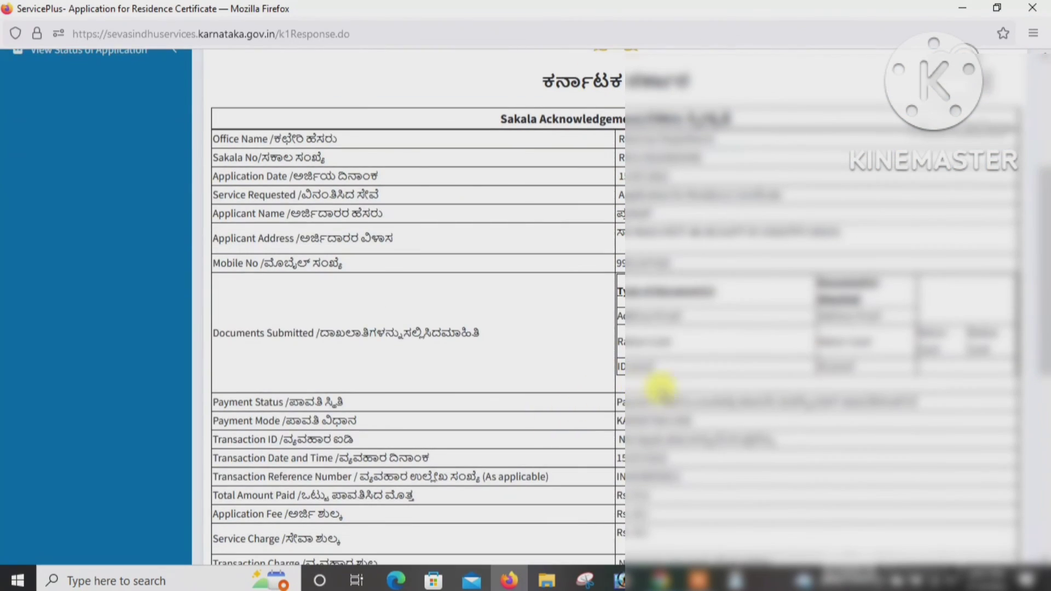
scroll(630, 309, "down", 3)
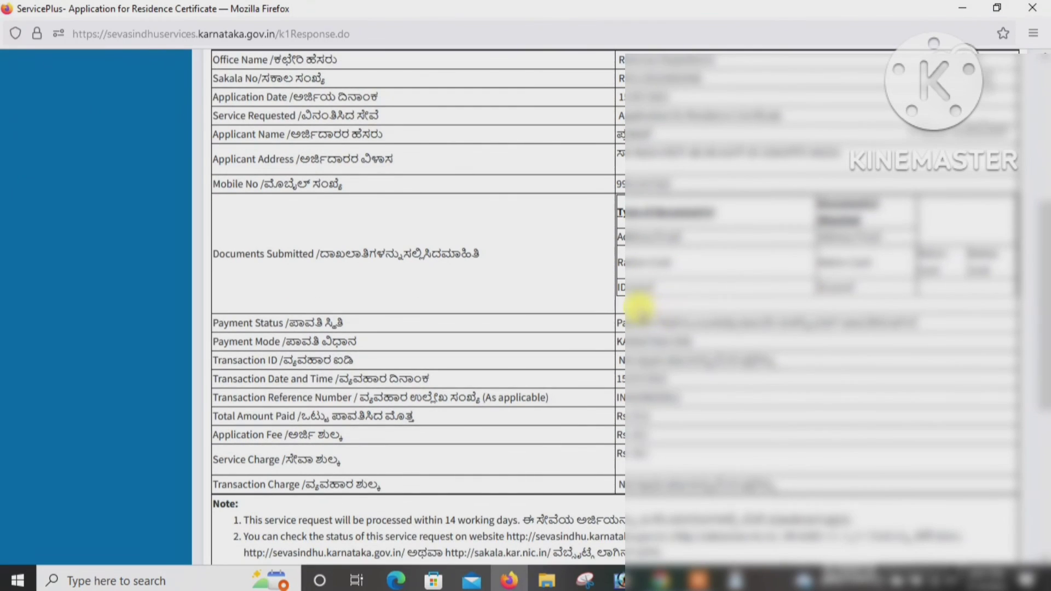
scroll(633, 308, "down", 2)
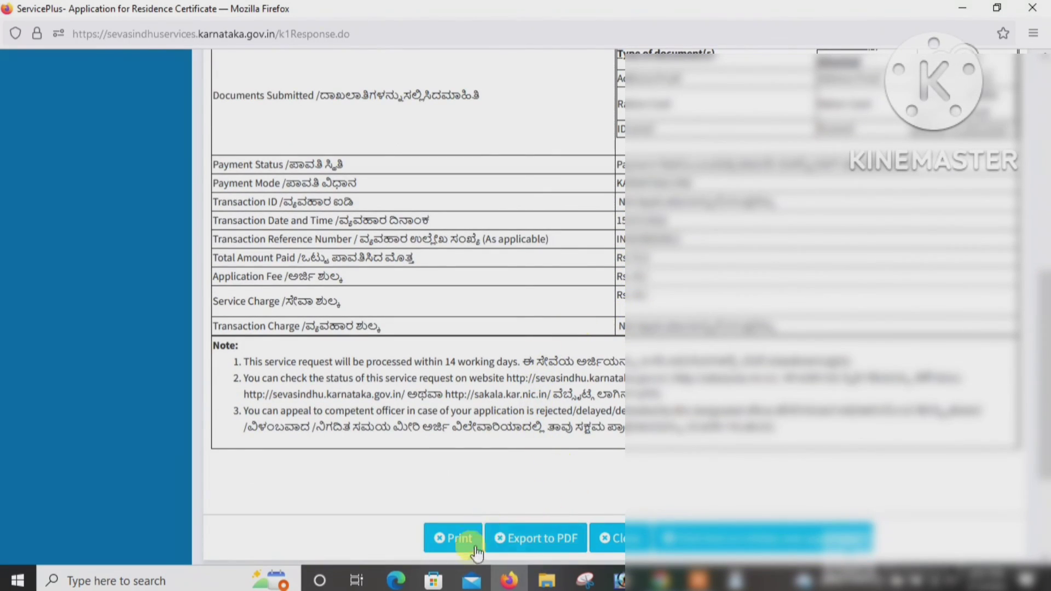
left_click(461, 538)
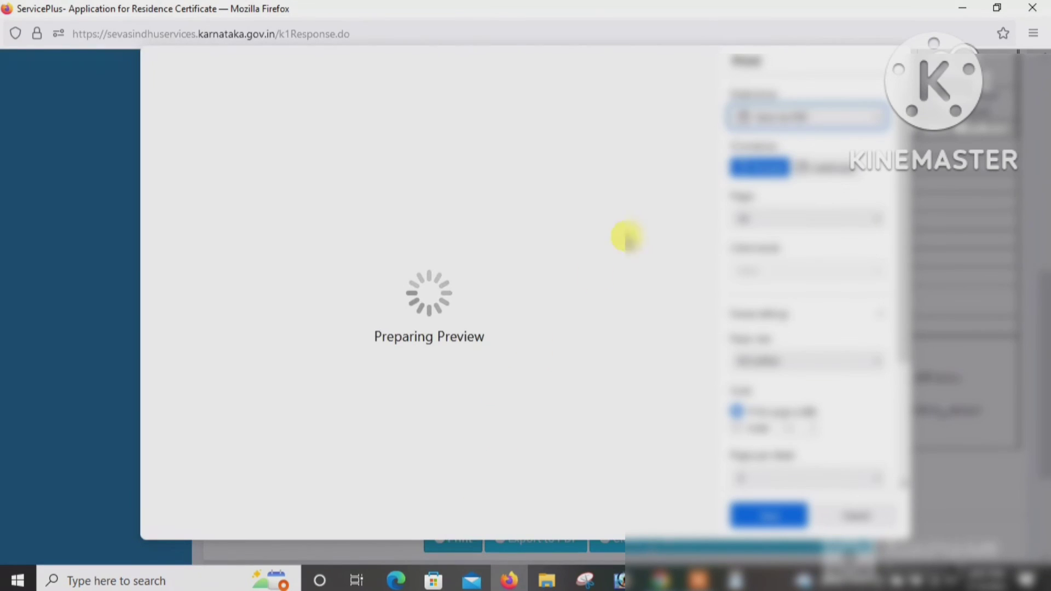